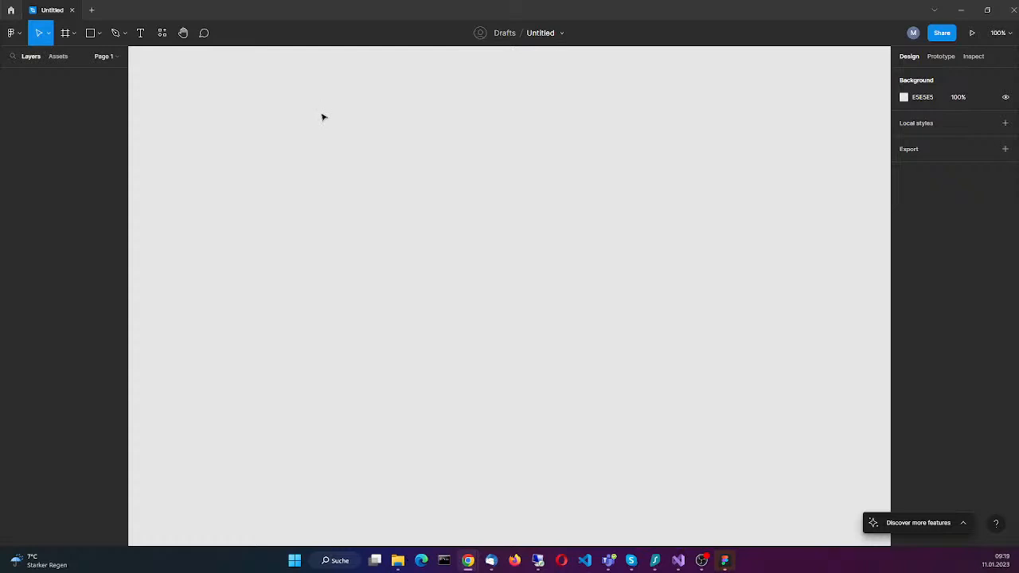
Step: Create a new blank design file
{"action": "left_click", "coordinate": [13, 33]}
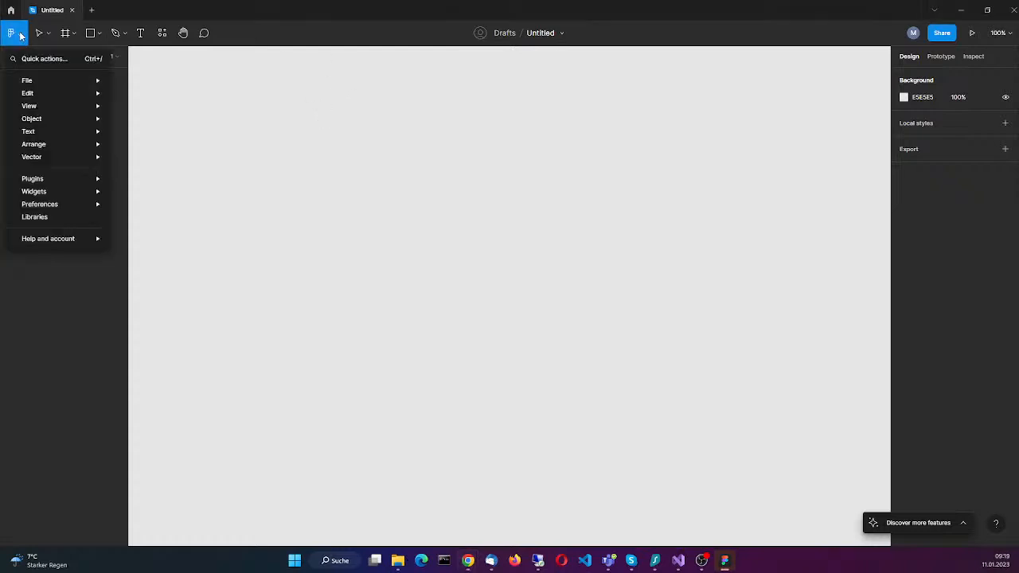
{"action": "mouse_move", "coordinate": [30, 82]}
{"action": "left_click", "coordinate": [164, 78]}
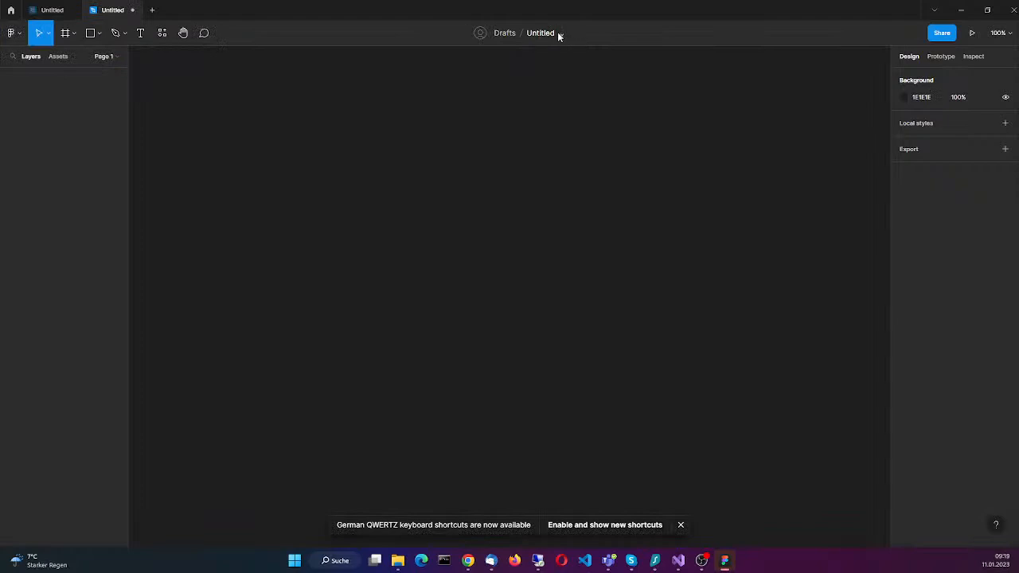
Step: Rename the new file as "Trilightning Headless CMS"
{"action": "left_click", "coordinate": [558, 31]}
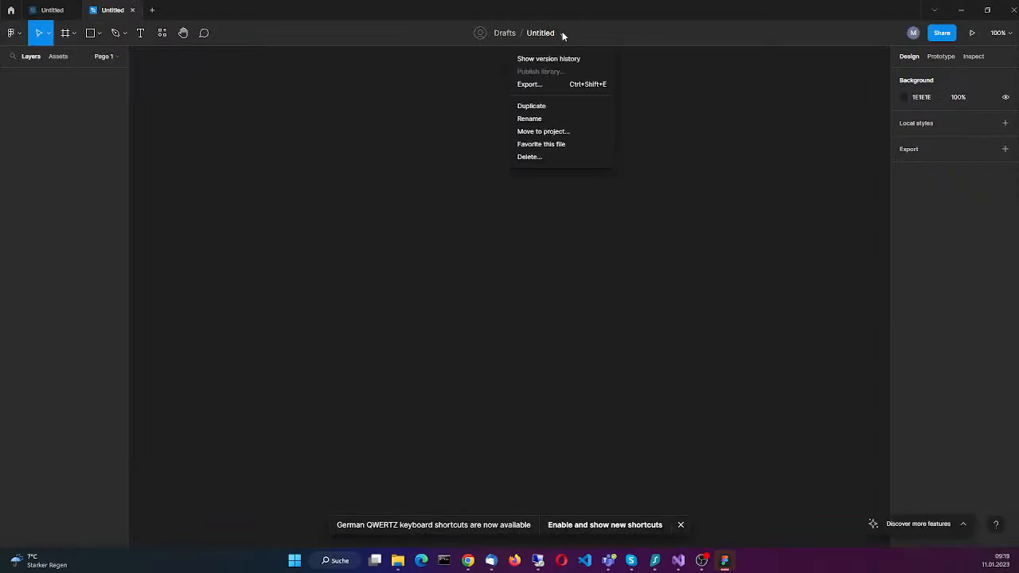
{"action": "left_click", "coordinate": [558, 119]}
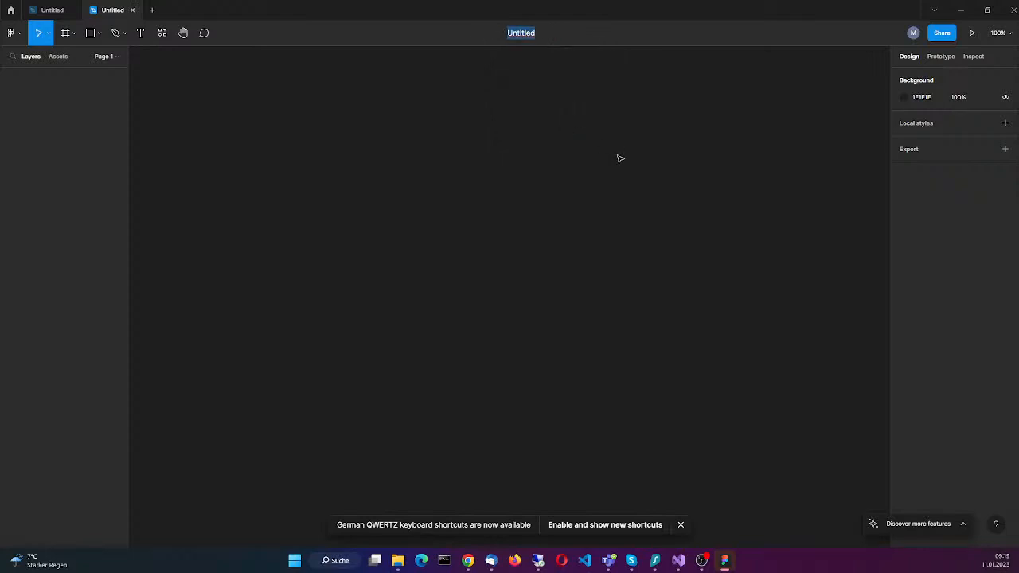
{"action": "type", "text": "Trilightning Headless"}
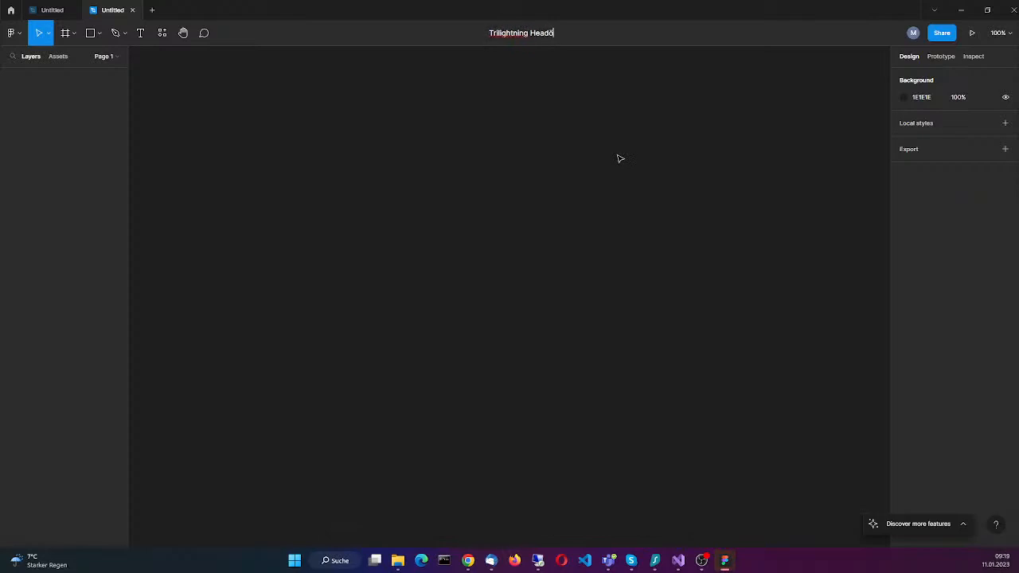
{"action": "key", "text": "BackSpace"}
{"action": "key", "text": "BackSpace"}
{"action": "key", "text": "BackSpace"}
{"action": "key", "text": "BackSpace"}
{"action": "type", "text": "less CMS"}
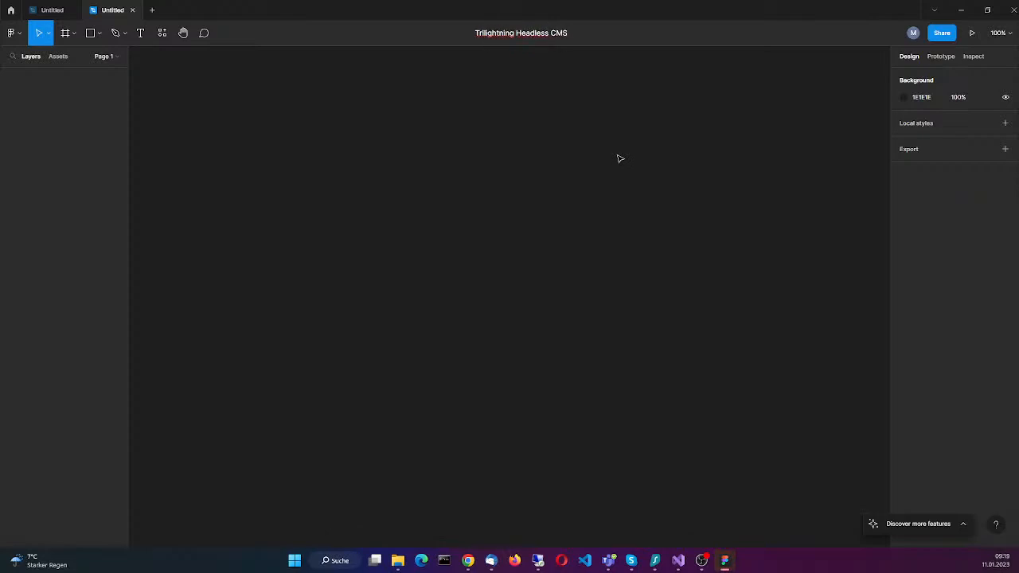
{"action": "key", "text": "Return"}
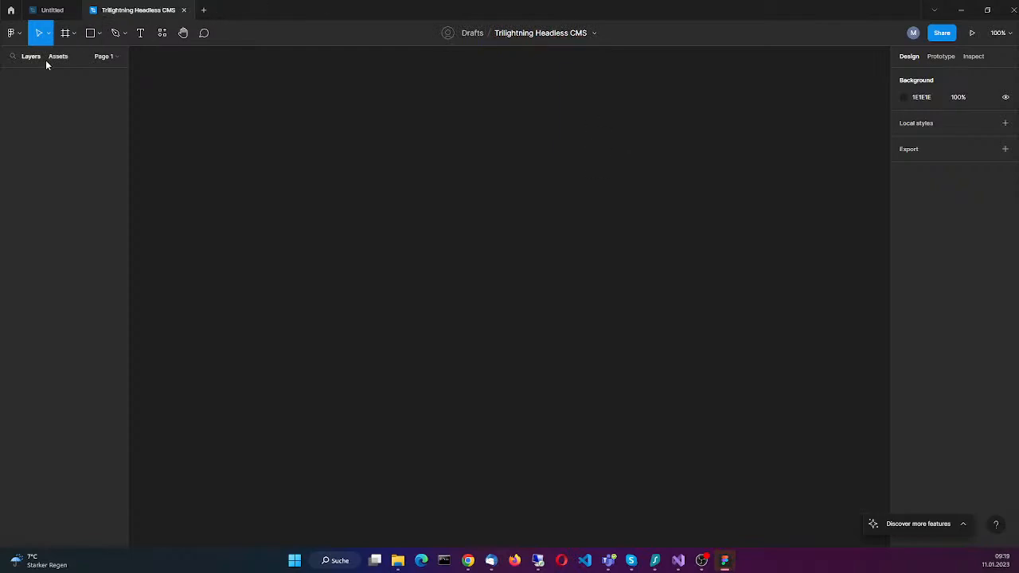
Step: Add a frame from the Desktop preset sized 1440 × 1024
{"action": "left_click", "coordinate": [75, 35]}
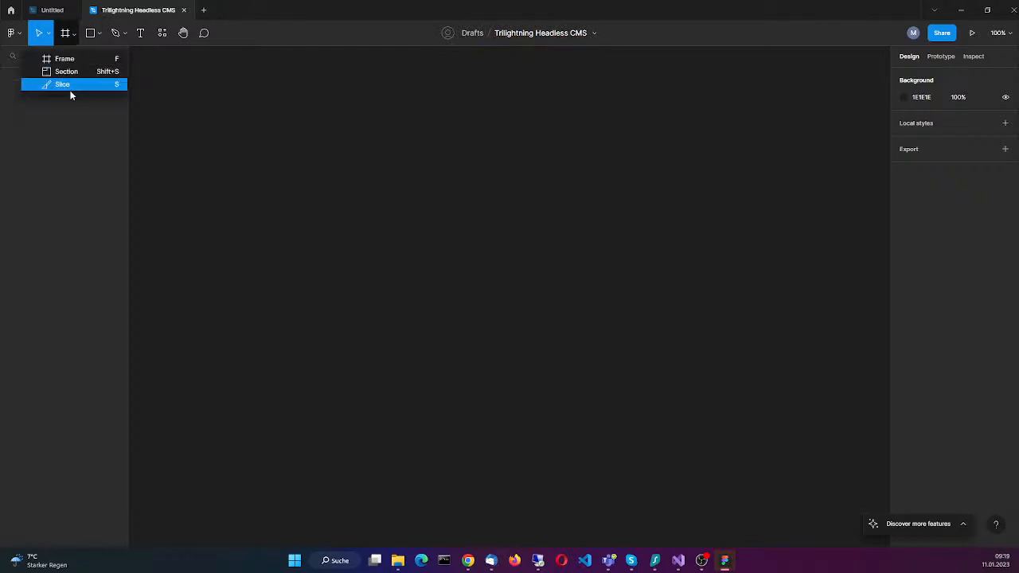
{"action": "left_click", "coordinate": [86, 60]}
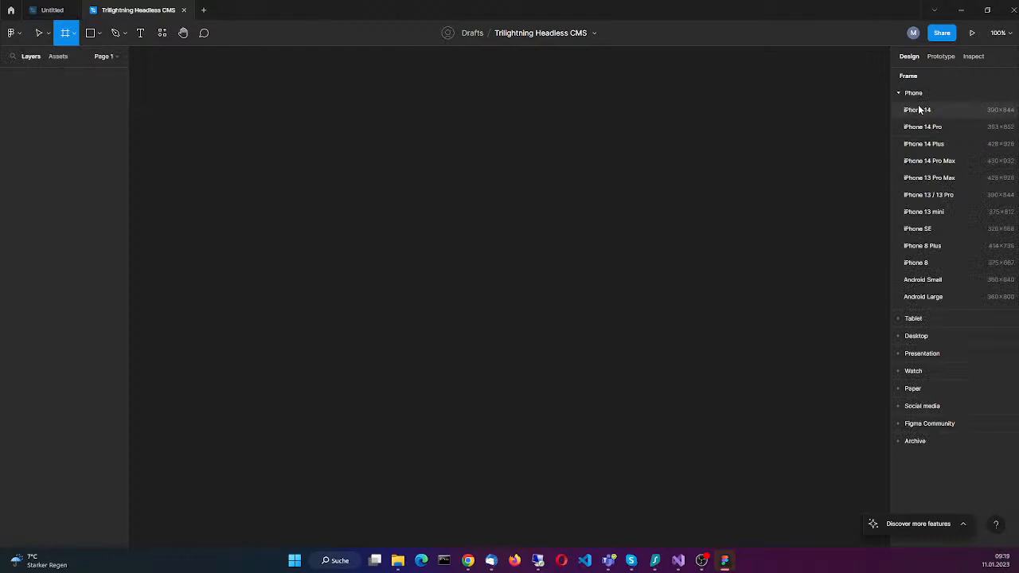
{"action": "left_click", "coordinate": [944, 336]}
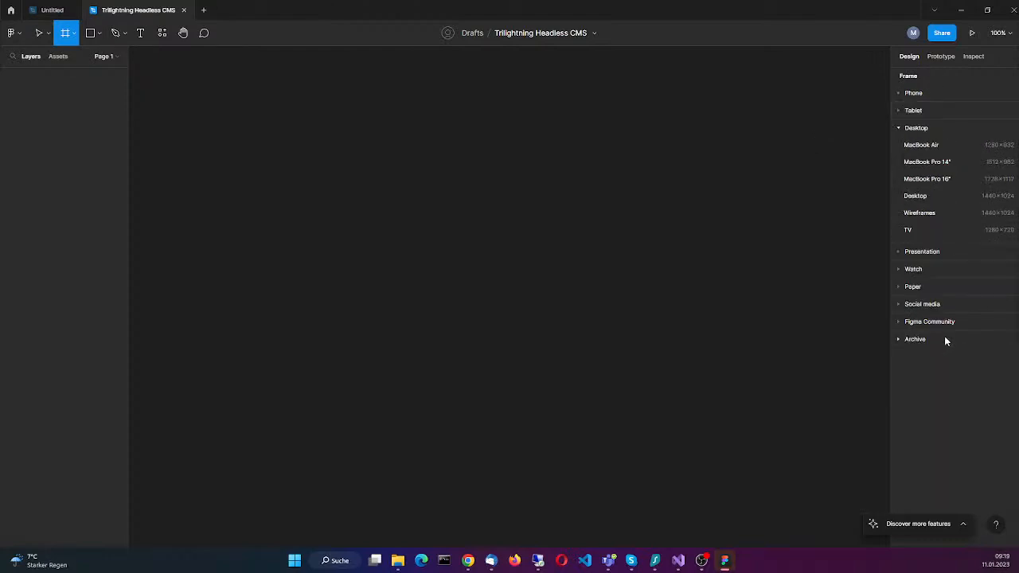
{"action": "left_click", "coordinate": [946, 197]}
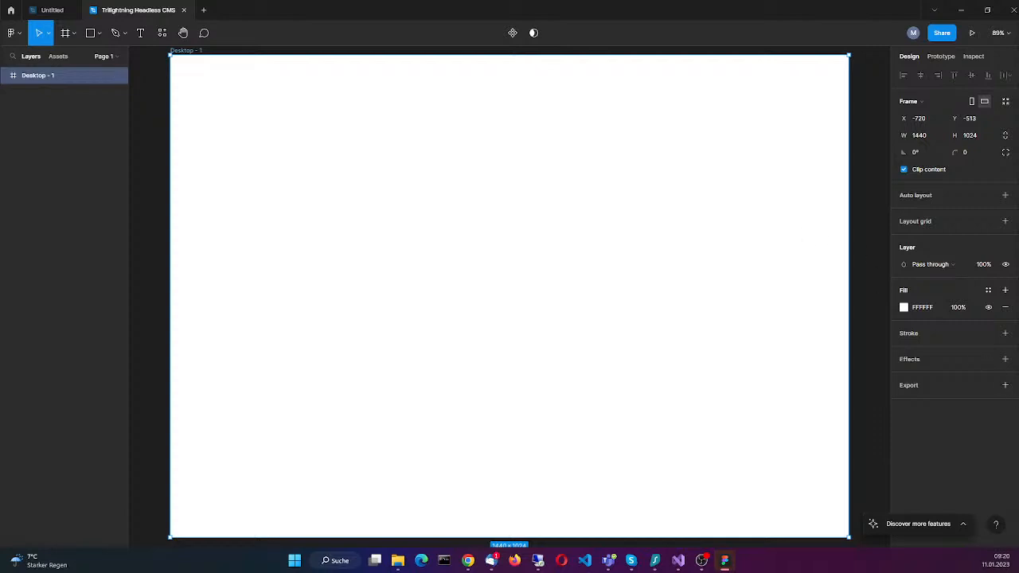
Step: Draw a rectangle about 301 × 380 near the upper-left corner of the desktop frame
{"action": "left_click", "coordinate": [111, 56]}
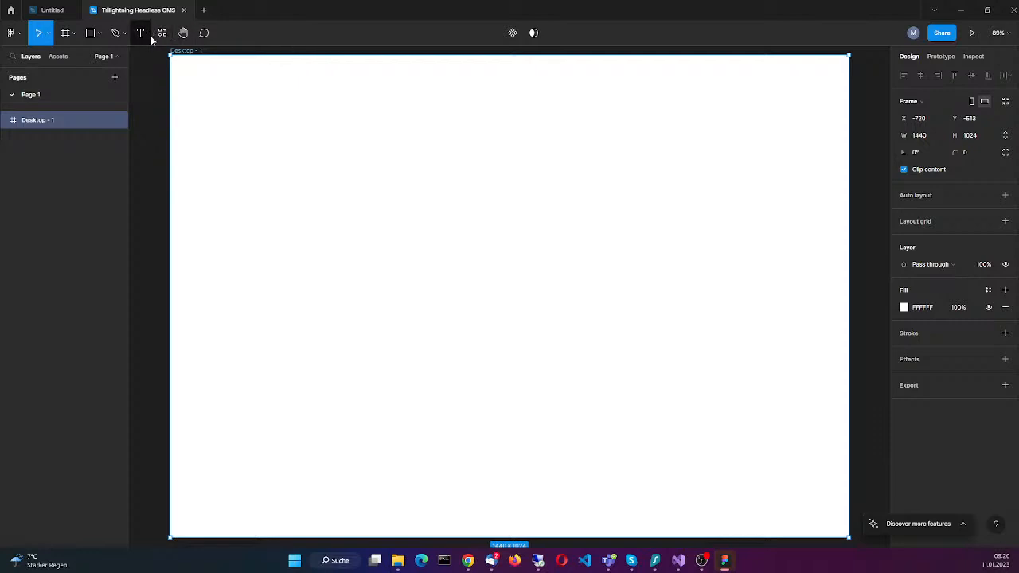
{"action": "left_click", "coordinate": [99, 34]}
{"action": "left_click", "coordinate": [75, 59]}
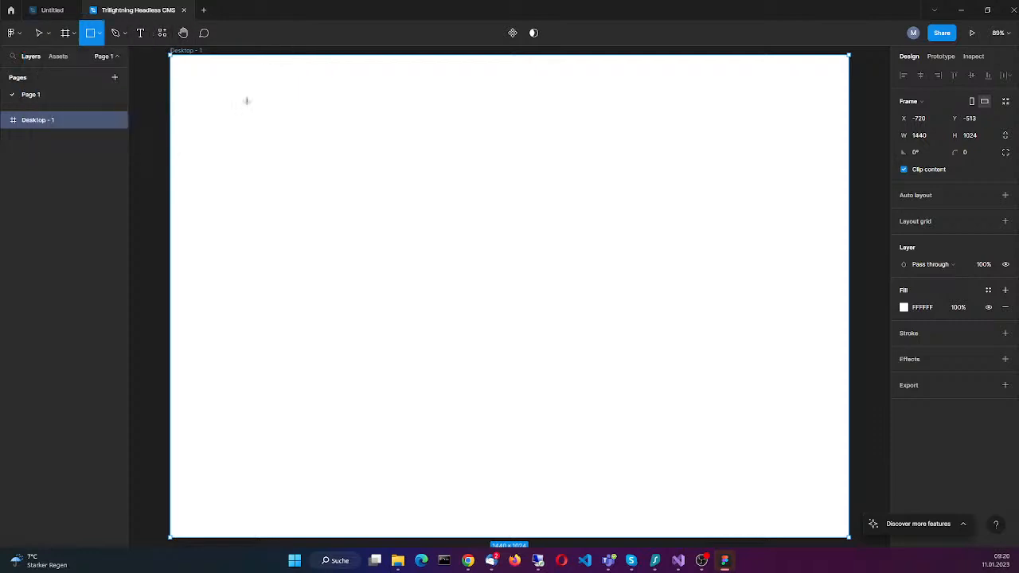
{"action": "mouse_move", "coordinate": [194, 86]}
{"action": "left_mouse_down"}
{"action": "mouse_move", "coordinate": [234, 170]}
{"action": "mouse_move", "coordinate": [339, 266]}
{"action": "left_mouse_up"}
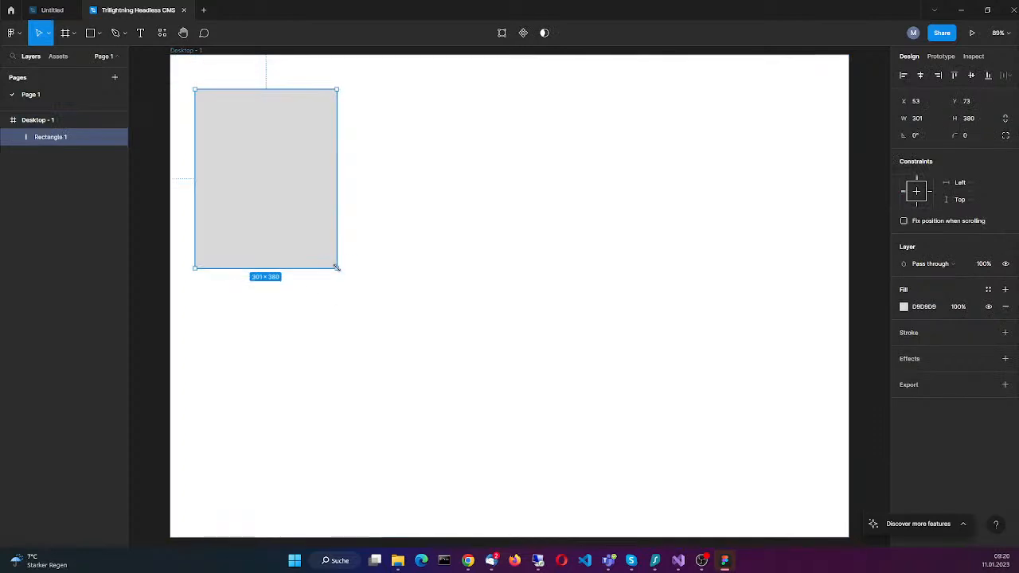
Step: Move the rectangle to the frame's top-left corner and stretch it into a full-width header bar about 1440 × 71
{"action": "left_click_drag", "start_coordinate": [285, 186], "coordinate": [337, 223]}
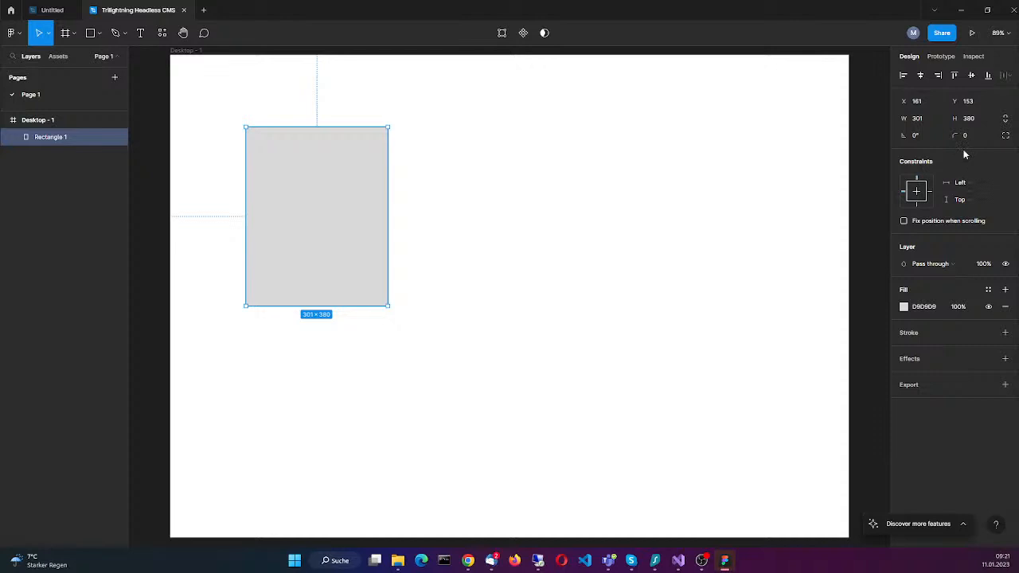
{"action": "left_click_drag", "start_coordinate": [324, 226], "coordinate": [340, 204]}
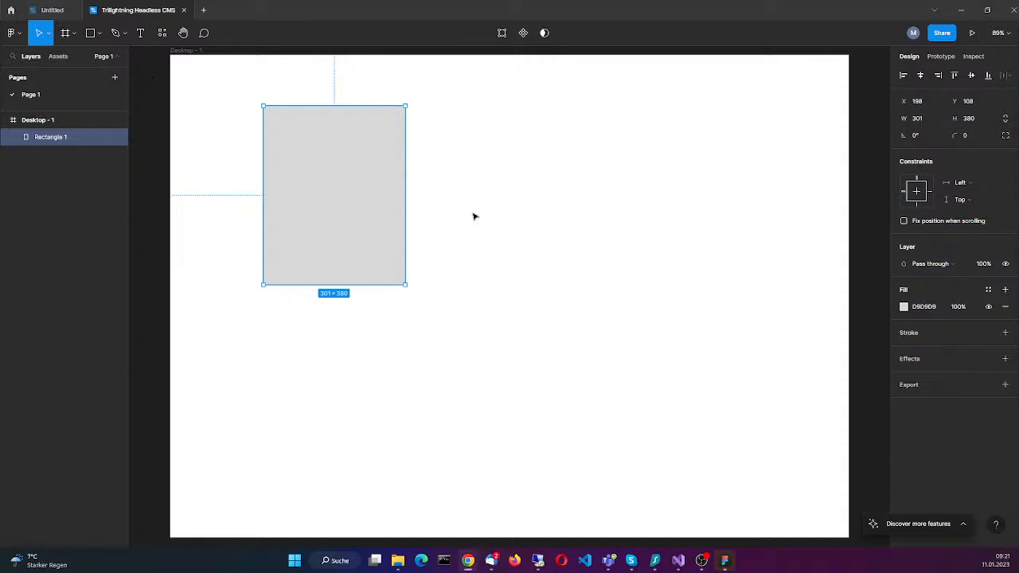
{"action": "left_click_drag", "start_coordinate": [337, 225], "coordinate": [278, 188]}
{"action": "mouse_move", "coordinate": [277, 252]}
{"action": "left_mouse_down"}
{"action": "mouse_move", "coordinate": [264, 251]}
{"action": "mouse_move", "coordinate": [276, 252]}
{"action": "left_mouse_up"}
{"action": "left_click_drag", "start_coordinate": [280, 184], "coordinate": [246, 114]}
{"action": "left_click_drag", "start_coordinate": [313, 234], "coordinate": [830, 94]}
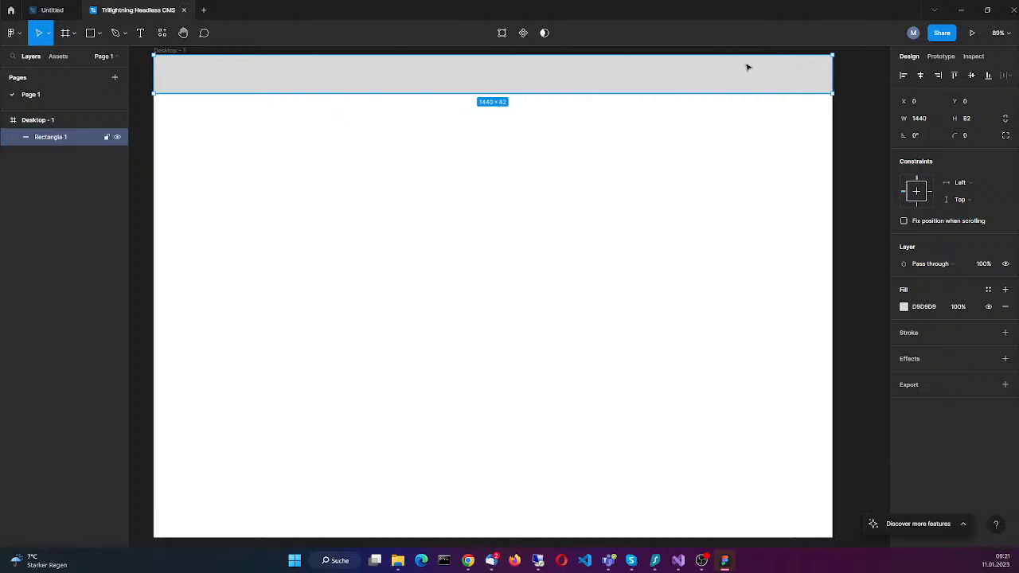
{"action": "left_click_drag", "start_coordinate": [477, 93], "coordinate": [476, 87]}
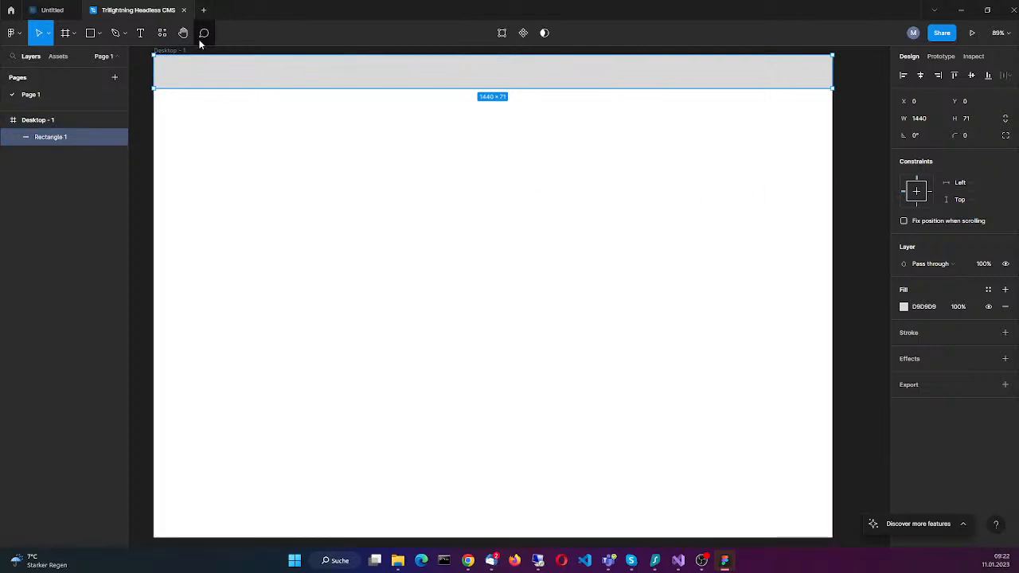
Step: Add a text box about 527 × 29 in the left part of the header bar, reading "Trilightning CMS"
{"action": "left_click", "coordinate": [140, 32]}
{"action": "left_click", "coordinate": [175, 64]}
{"action": "left_click_drag", "start_coordinate": [175, 65], "coordinate": [423, 78]}
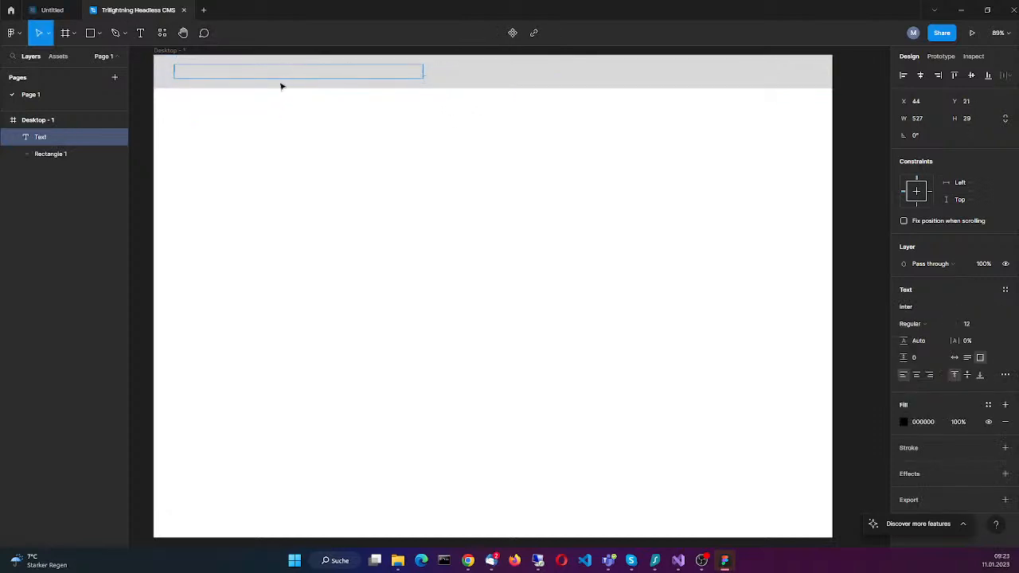
{"action": "type", "text": "Trilightning "}
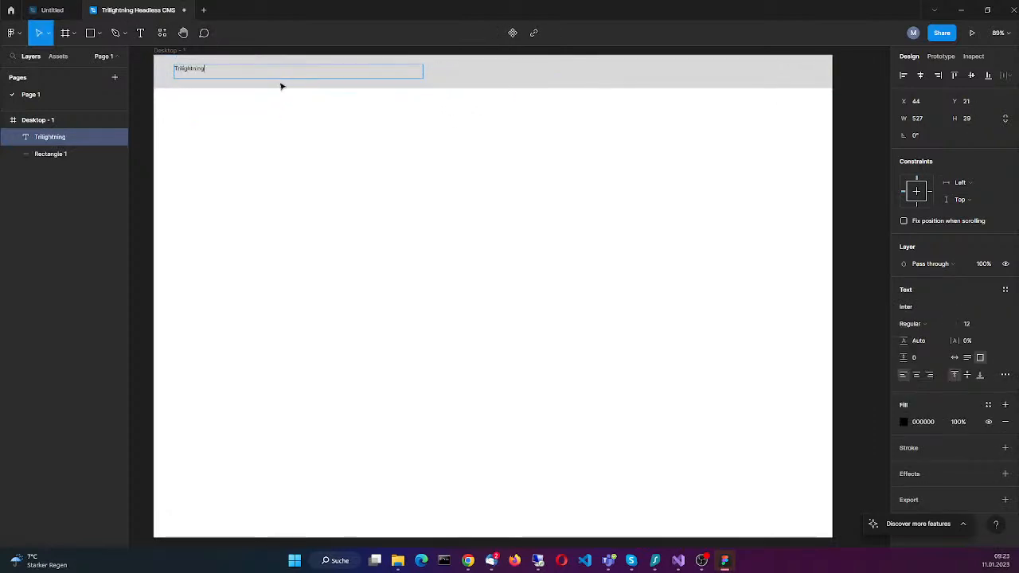
{"action": "type", "text": "CMS"}
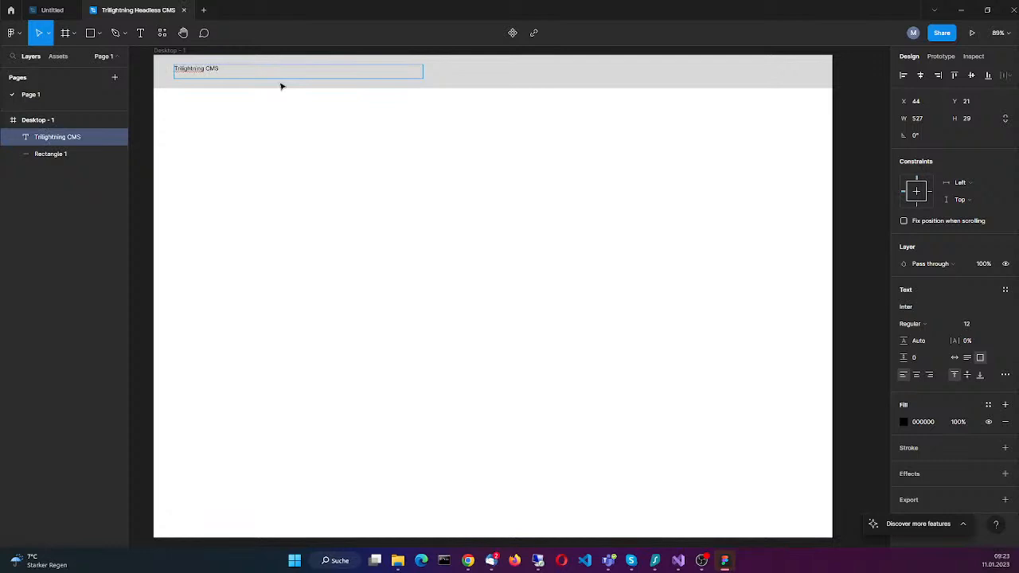
Step: Set the font size of the "Trilightning CMS" title to 16
{"action": "left_click_drag", "start_coordinate": [222, 69], "coordinate": [121, 70]}
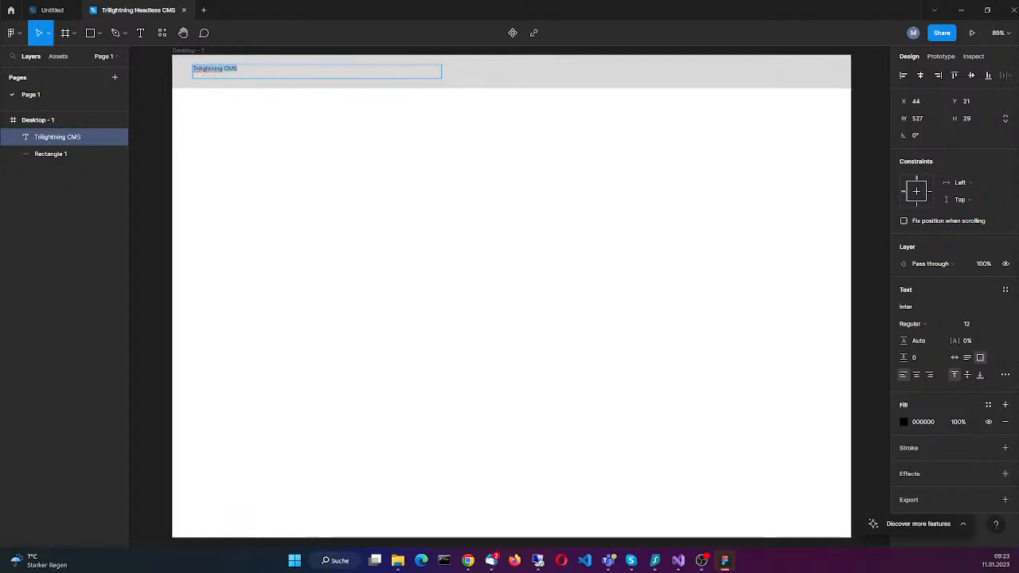
{"action": "left_click", "coordinate": [995, 325]}
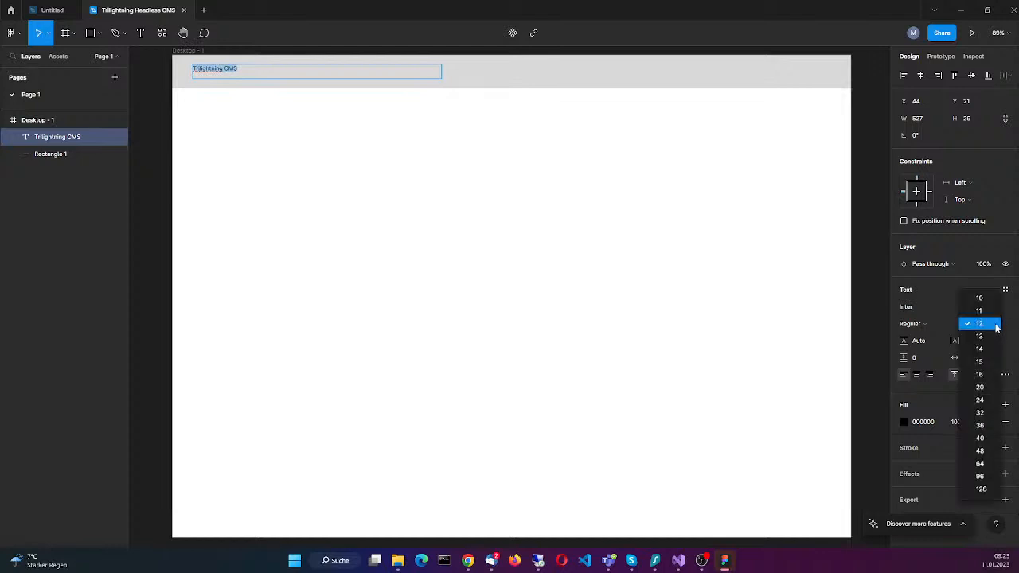
{"action": "left_click", "coordinate": [980, 374]}
{"action": "left_click", "coordinate": [296, 71]}
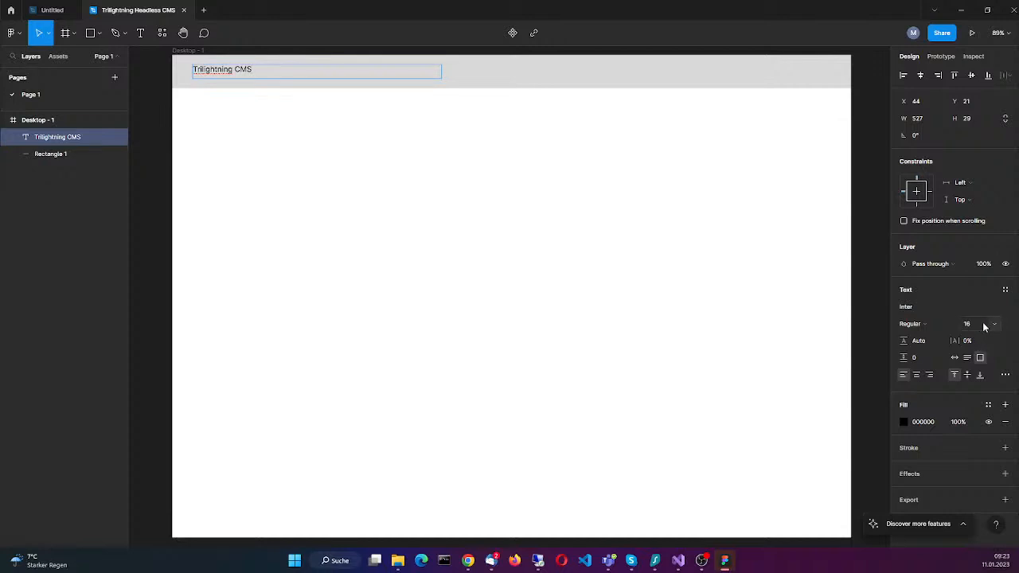
{"action": "key", "text": "Escape"}
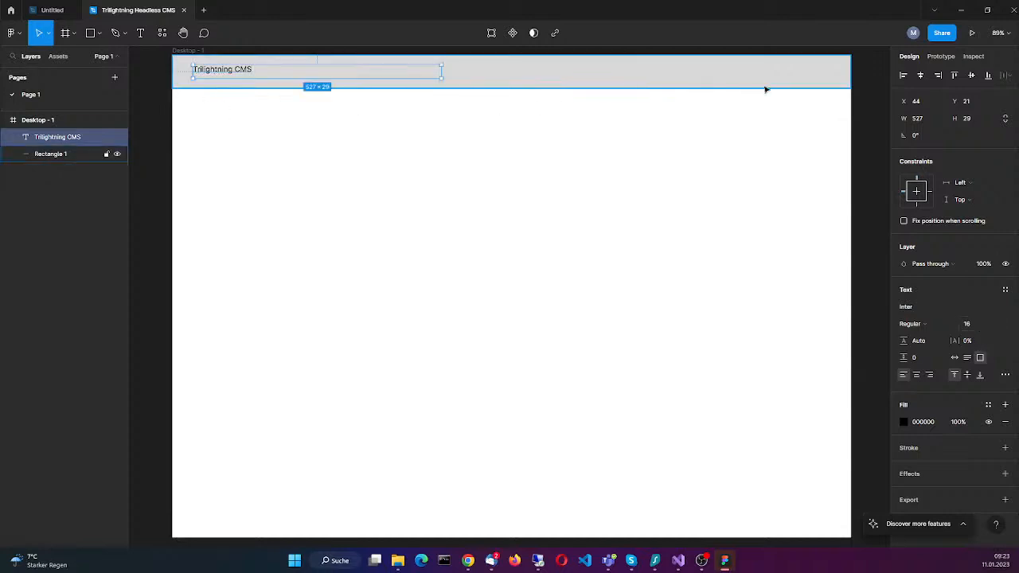
Step: Shift the "Trilightning CMS" title slightly right and down to about X 62, Y 27
{"action": "left_click", "coordinate": [526, 79]}
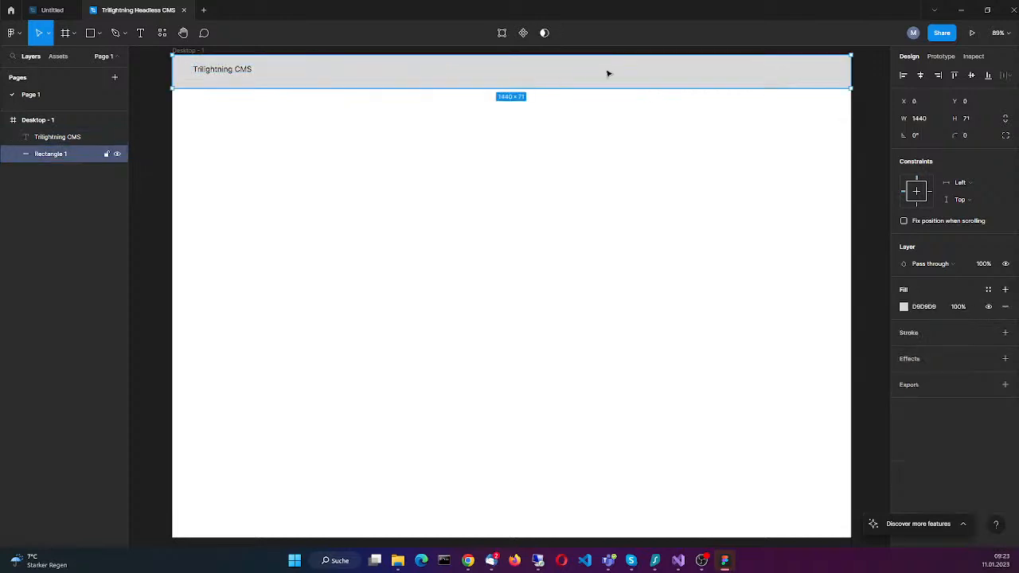
{"action": "left_click", "coordinate": [245, 70]}
{"action": "left_click_drag", "start_coordinate": [255, 74], "coordinate": [264, 77]}
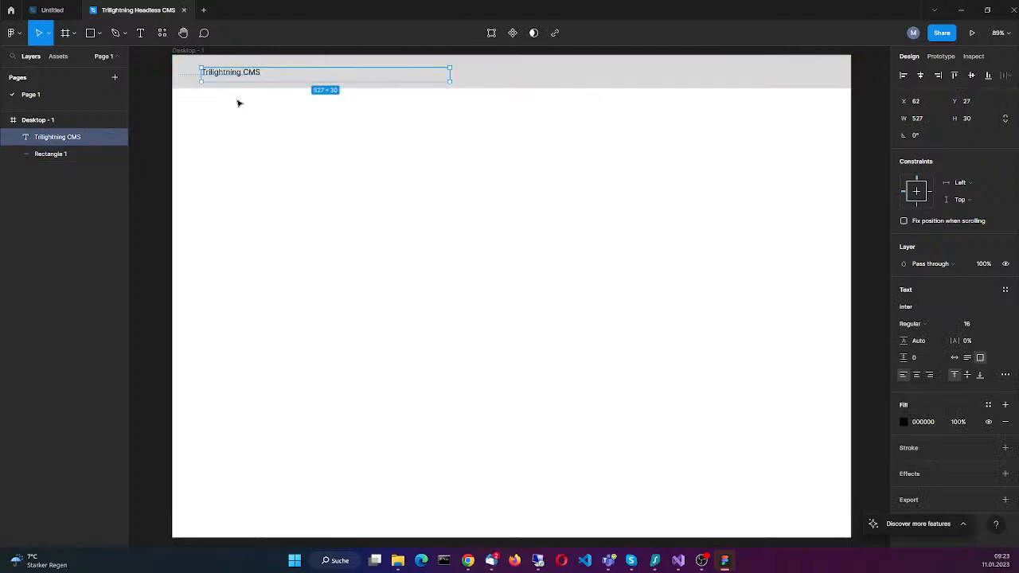
Step: Draw a small rectangle at the right end of the header bar and enlarge the bar's height to about 80
{"action": "left_click", "coordinate": [92, 34]}
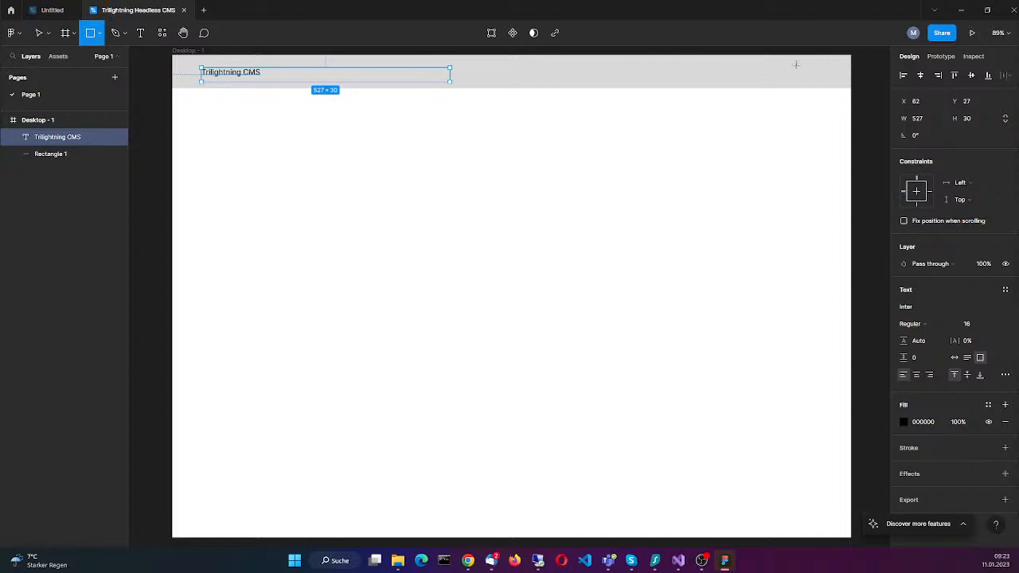
{"action": "mouse_move", "coordinate": [796, 62]}
{"action": "left_mouse_down"}
{"action": "mouse_move", "coordinate": [833, 84]}
{"action": "mouse_move", "coordinate": [819, 72]}
{"action": "mouse_move", "coordinate": [804, 79]}
{"action": "mouse_move", "coordinate": [807, 55]}
{"action": "mouse_move", "coordinate": [821, 82]}
{"action": "left_mouse_up"}
{"action": "left_click", "coordinate": [514, 86]}
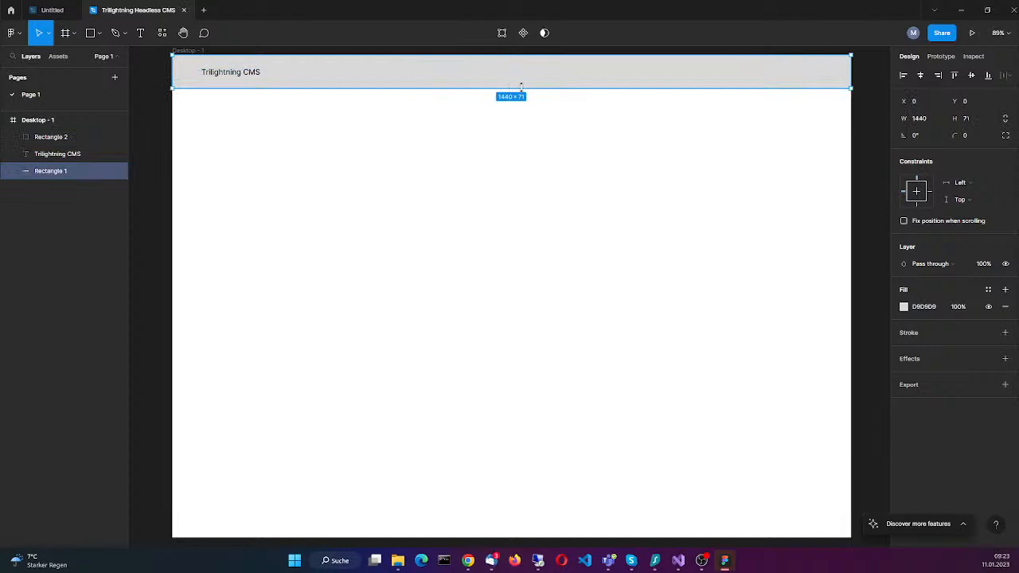
{"action": "left_click_drag", "start_coordinate": [521, 90], "coordinate": [523, 90]}
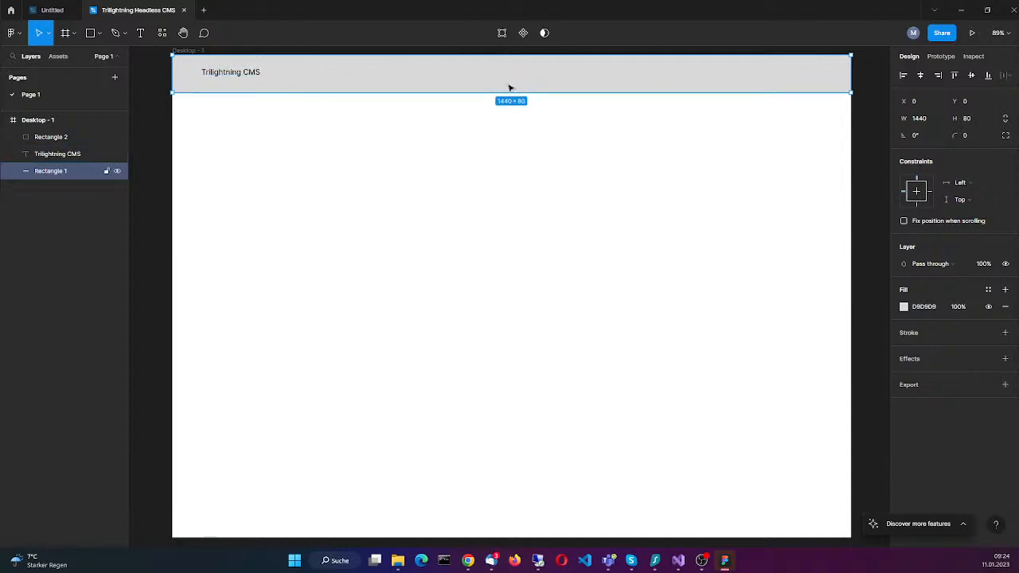
Step: Resize the small header rectangle, Rectangle 2, to about 59 × 60 and place it at about X 1367, Y 12
{"action": "left_click", "coordinate": [78, 139]}
{"action": "right_click", "coordinate": [691, 67]}
{"action": "left_click", "coordinate": [707, 88]}
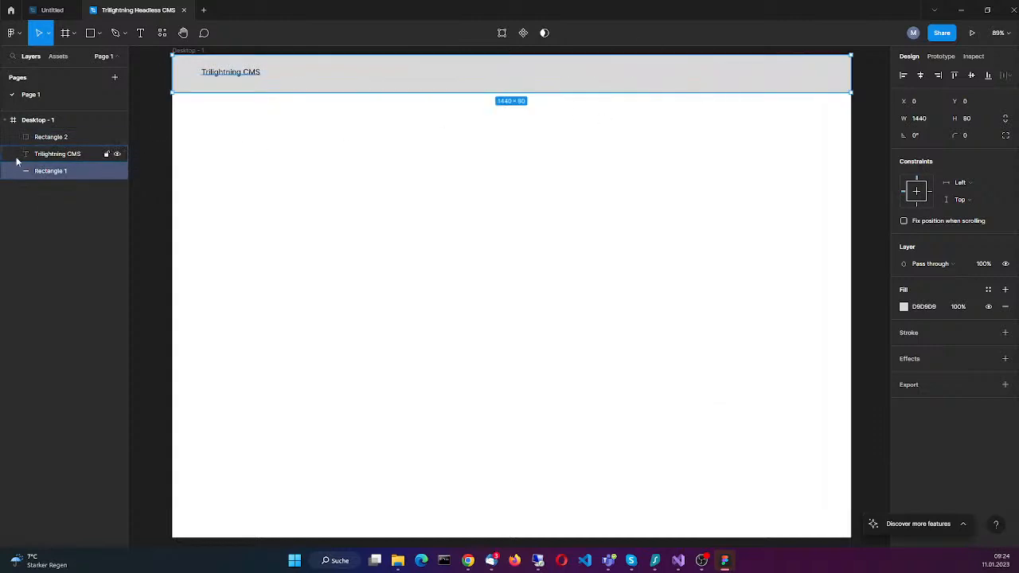
{"action": "left_click", "coordinate": [52, 137]}
{"action": "left_click_drag", "start_coordinate": [824, 81], "coordinate": [826, 80]}
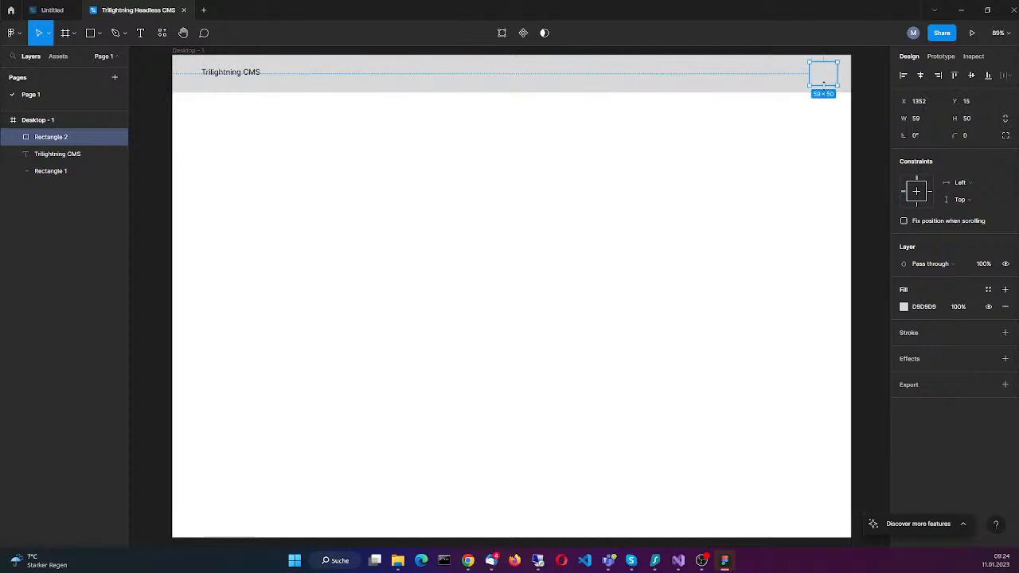
{"action": "mouse_move", "coordinate": [825, 84]}
{"action": "left_mouse_down"}
{"action": "mouse_move", "coordinate": [823, 55]}
{"action": "mouse_move", "coordinate": [836, 79]}
{"action": "left_mouse_up"}
{"action": "left_click_drag", "start_coordinate": [832, 79], "coordinate": [827, 79]}
{"action": "left_click", "coordinate": [100, 34]}
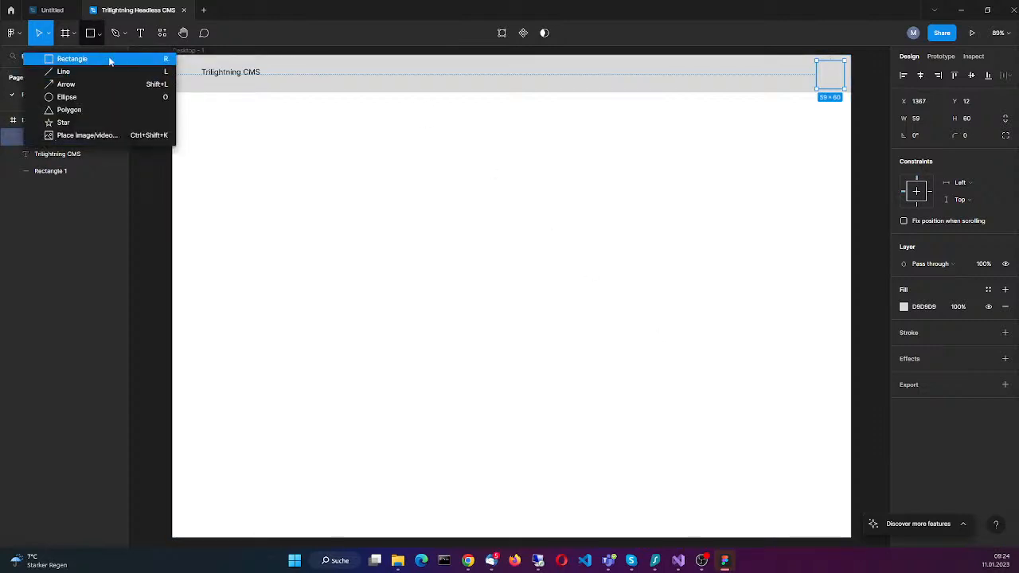
{"action": "left_click", "coordinate": [108, 170]}
{"action": "left_click", "coordinate": [115, 281]}
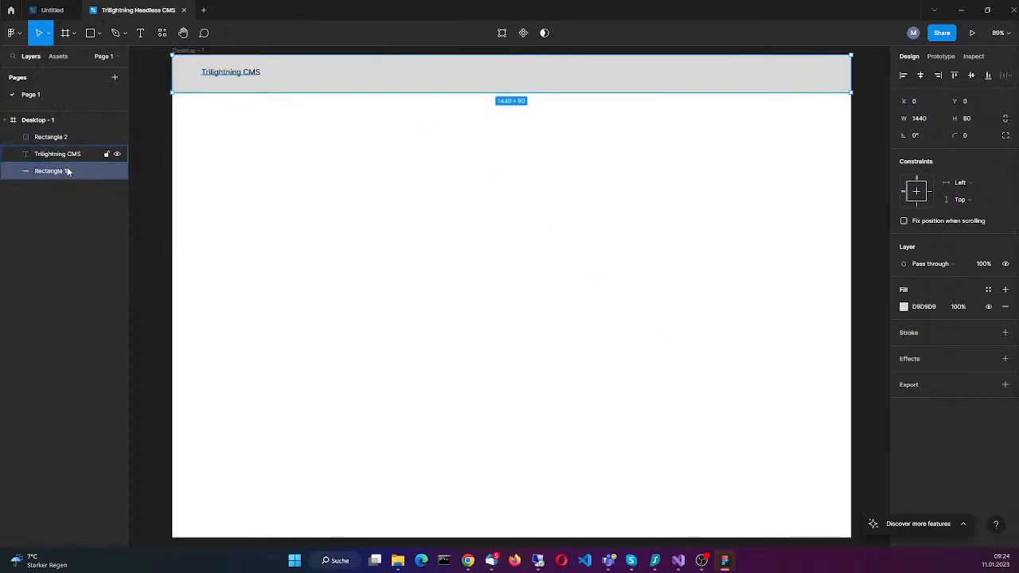
{"action": "left_click", "coordinate": [86, 141]}
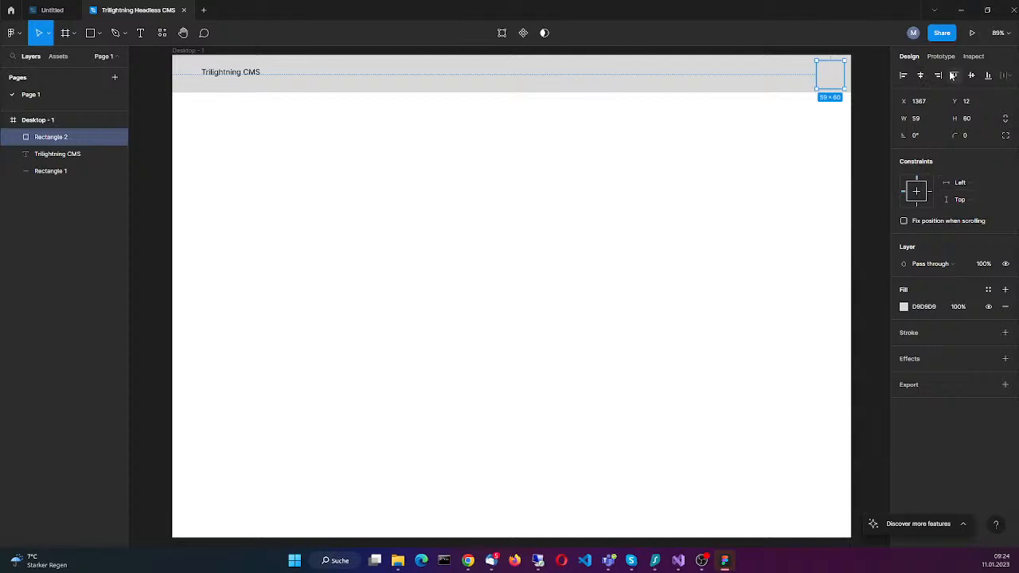
Step: Fill the small square at the right end of the header bar, Rectangle 2, with FFFF00
{"action": "left_click", "coordinate": [925, 307]}
{"action": "key", "text": "BackSpace"}
{"action": "type", "text": "FFFF00"}
{"action": "key", "text": "Return"}
{"action": "left_click", "coordinate": [720, 158]}
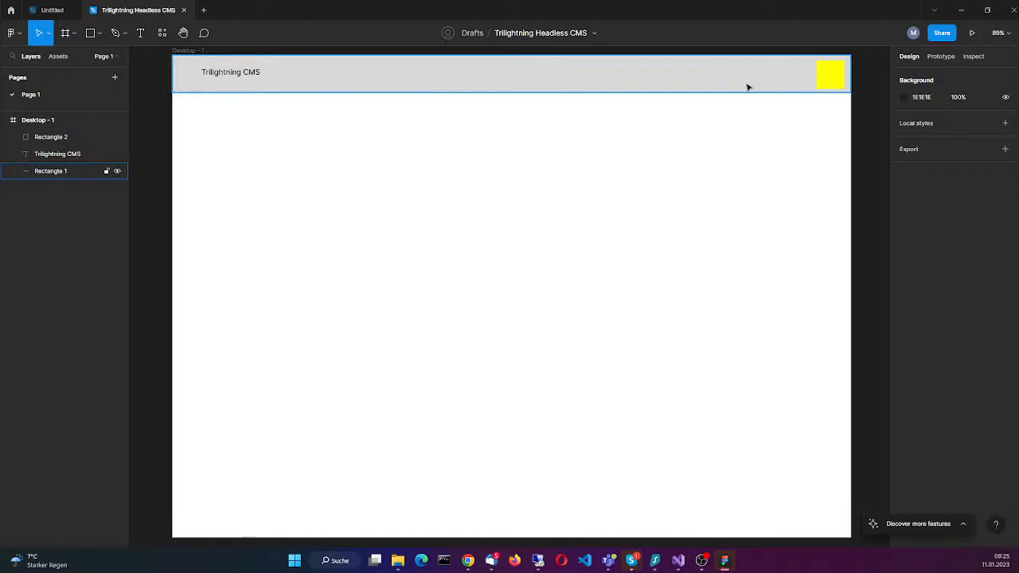
Step: Draw a 60 × 60 square in the header bar beside the yellow one, placed at about X 1285, Y 12
{"action": "left_click", "coordinate": [91, 36]}
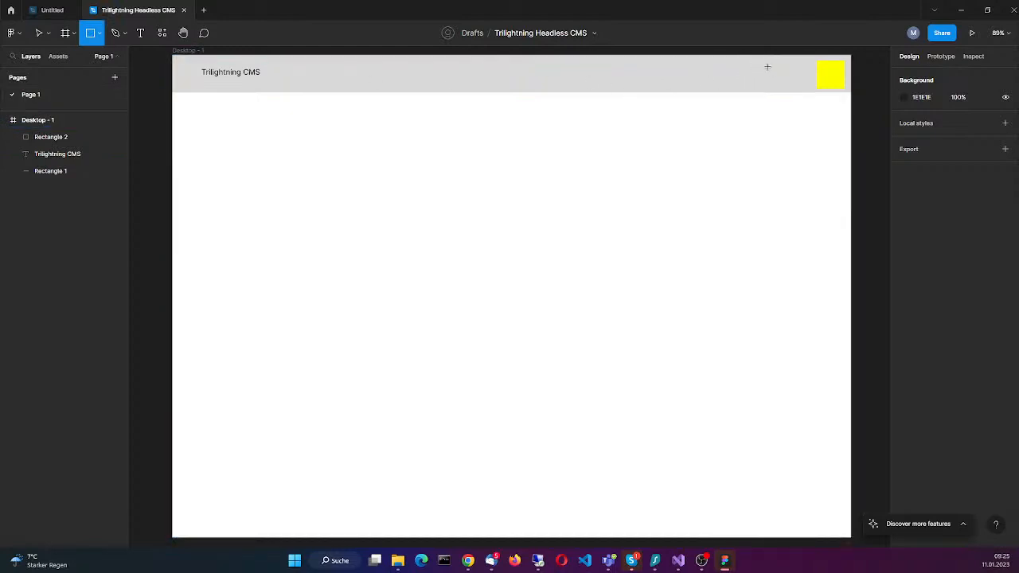
{"action": "left_click", "coordinate": [828, 80]}
{"action": "left_click_drag", "start_coordinate": [830, 84], "coordinate": [793, 77]}
{"action": "left_click_drag", "start_coordinate": [791, 78], "coordinate": [769, 86]}
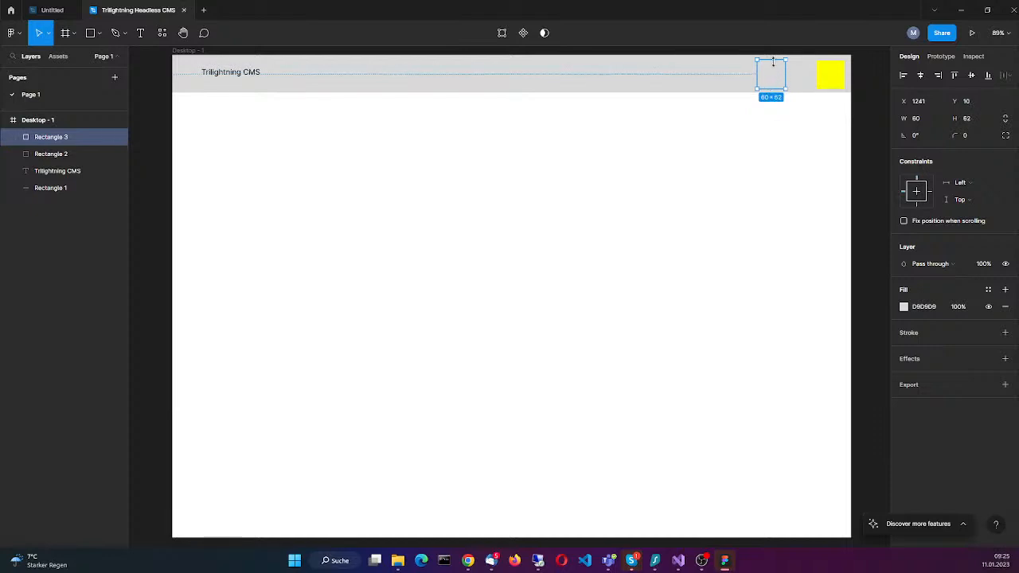
{"action": "left_click", "coordinate": [971, 120]}
{"action": "type", "text": "60"}
{"action": "key", "text": "Return"}
{"action": "left_click_drag", "start_coordinate": [774, 80], "coordinate": [794, 79]}
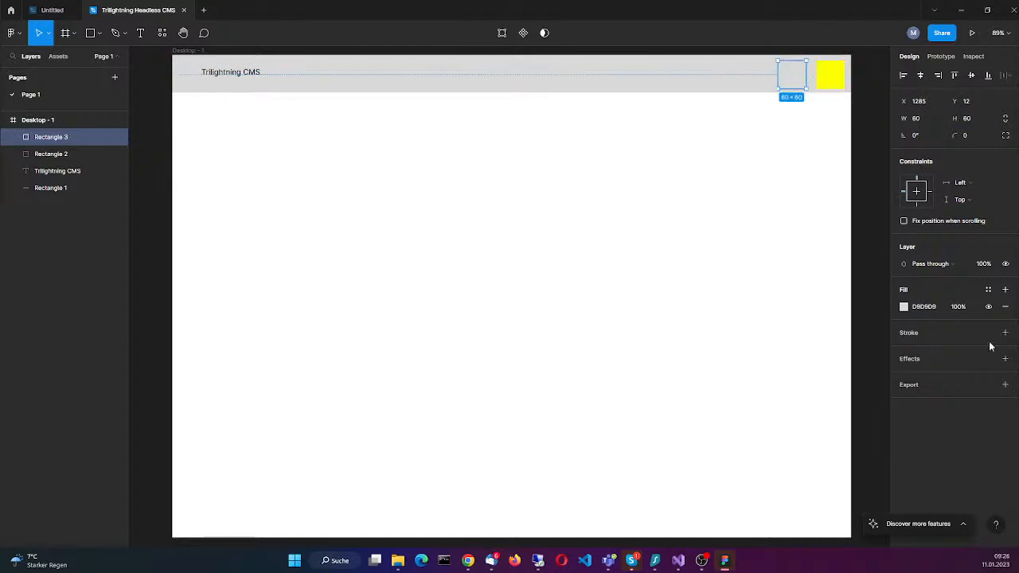
Step: Fill the new square beside the yellow one with blue
{"action": "left_click", "coordinate": [932, 306]}
{"action": "type", "text": "blue"}
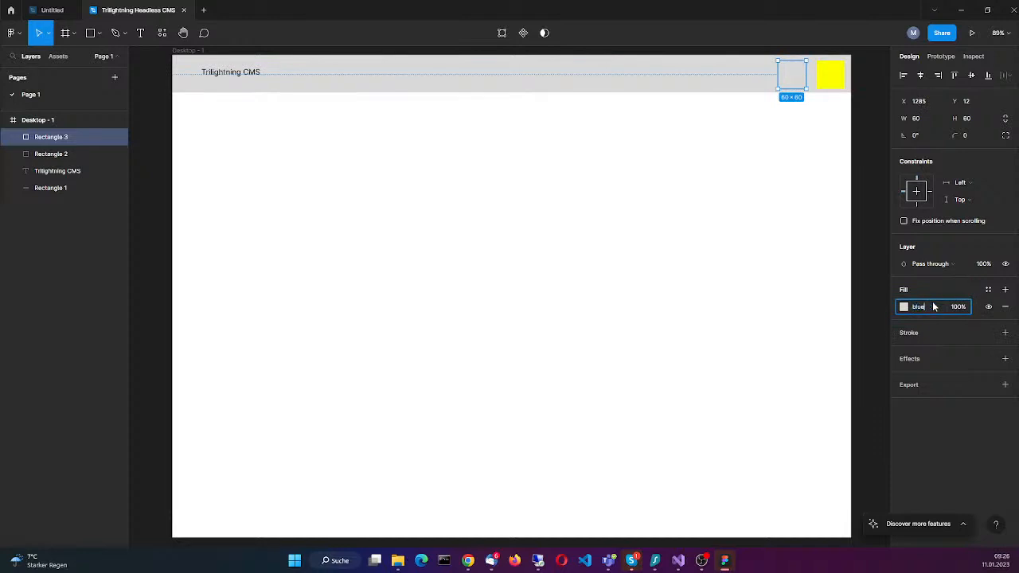
{"action": "key", "text": "Return"}
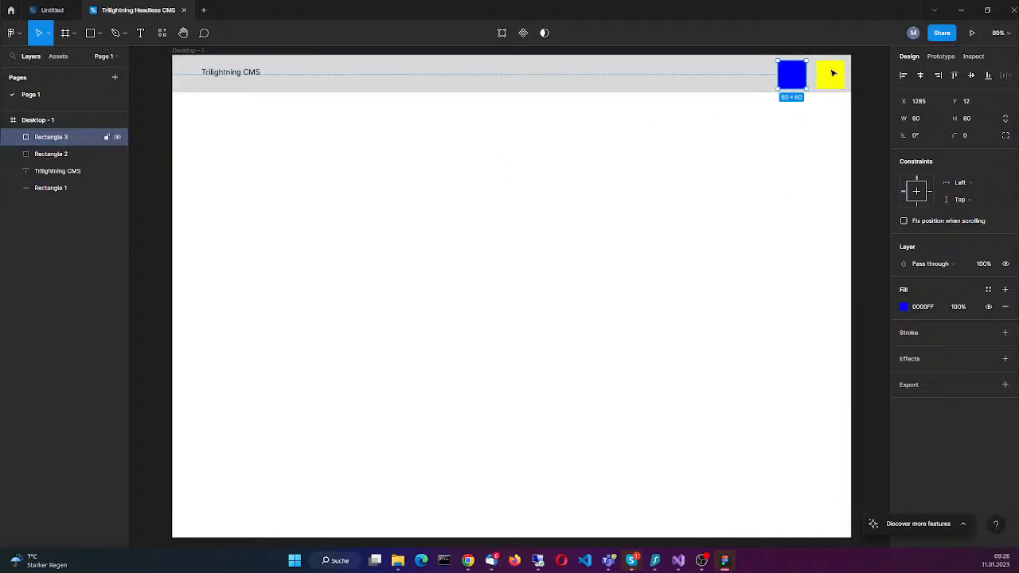
{"action": "mouse_move", "coordinate": [793, 88]}
{"action": "left_mouse_down"}
{"action": "mouse_move", "coordinate": [694, 84]}
{"action": "mouse_move", "coordinate": [800, 81]}
{"action": "left_mouse_up"}
{"action": "left_click", "coordinate": [761, 160]}
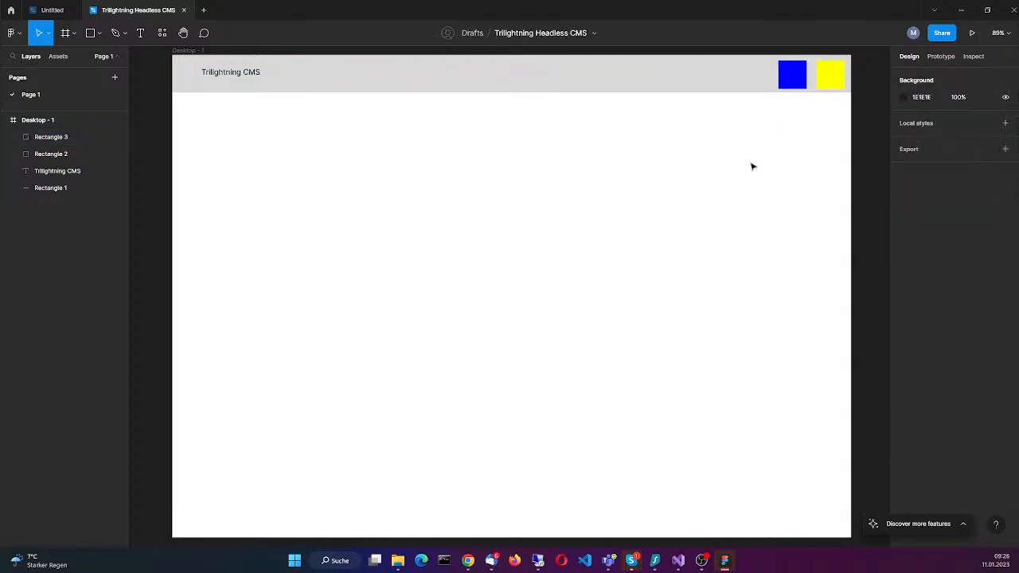
Step: Duplicate the blue square twice along the header bar, placing the copies at about X 1205 and X 1118, Y 12
{"action": "key", "text": "ctrl+v"}
{"action": "left_click_drag", "start_coordinate": [789, 77], "coordinate": [752, 78]}
{"action": "left_click", "coordinate": [748, 175]}
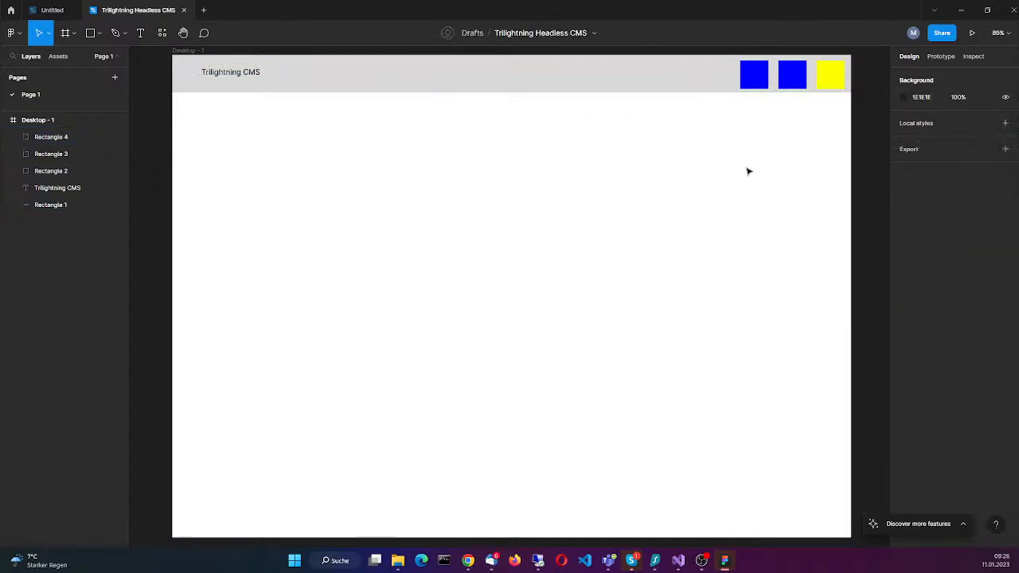
{"action": "left_click", "coordinate": [754, 80]}
{"action": "key", "text": "ctrl+v"}
{"action": "left_click_drag", "start_coordinate": [755, 80], "coordinate": [713, 78]}
Step: Fill the middle of the three blue squares, at about X 1205, with FF0000
{"action": "left_click", "coordinate": [754, 76]}
{"action": "left_click", "coordinate": [931, 306]}
{"action": "type", "text": "ff0000"}
{"action": "key", "text": "Return"}
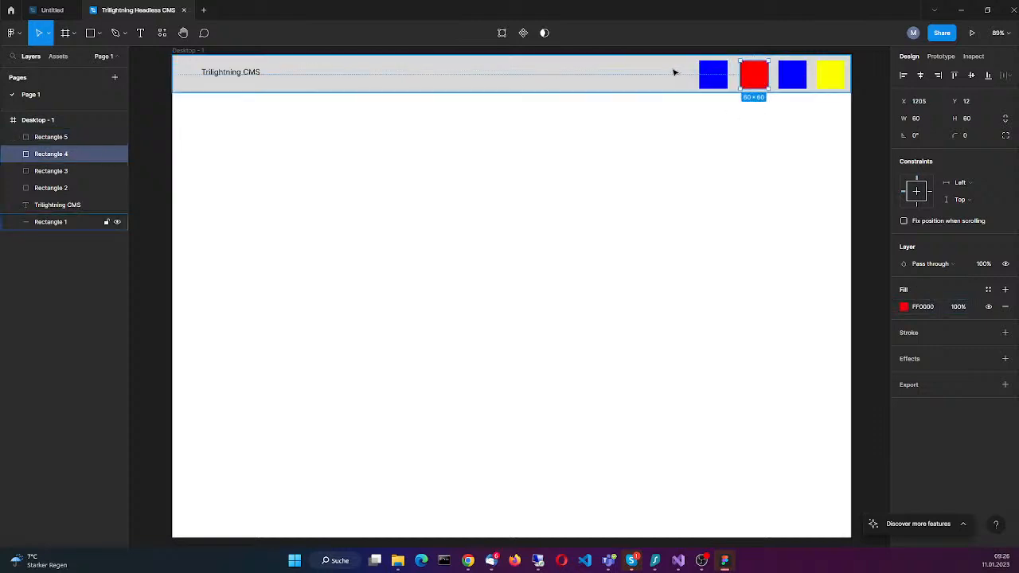
Step: Fill the leftmost header square, Rectangle 5, with pink
{"action": "left_click", "coordinate": [712, 75]}
{"action": "left_click", "coordinate": [933, 308]}
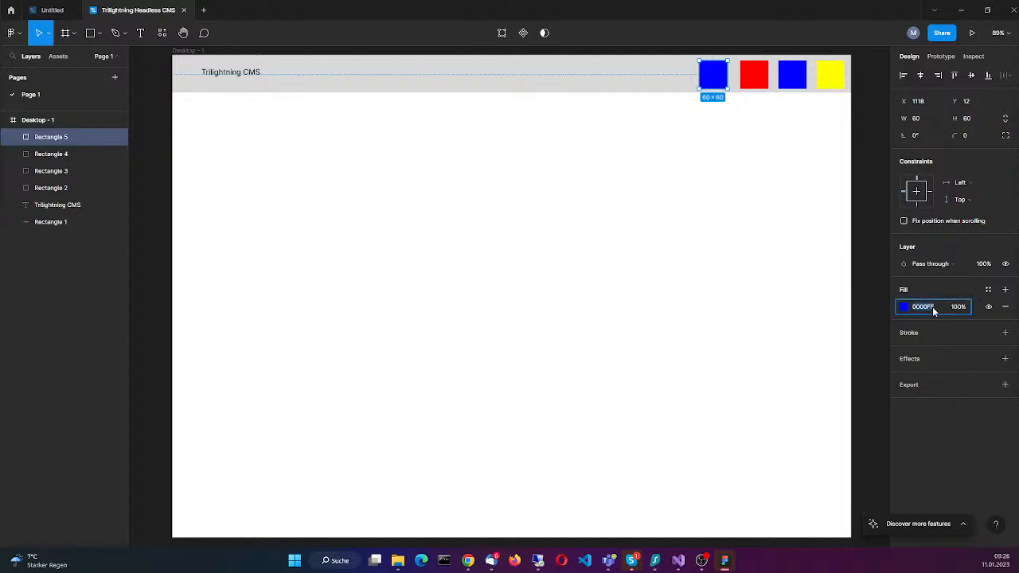
{"action": "type", "text": "pink"}
{"action": "key", "text": "Return"}
{"action": "left_click", "coordinate": [498, 188]}
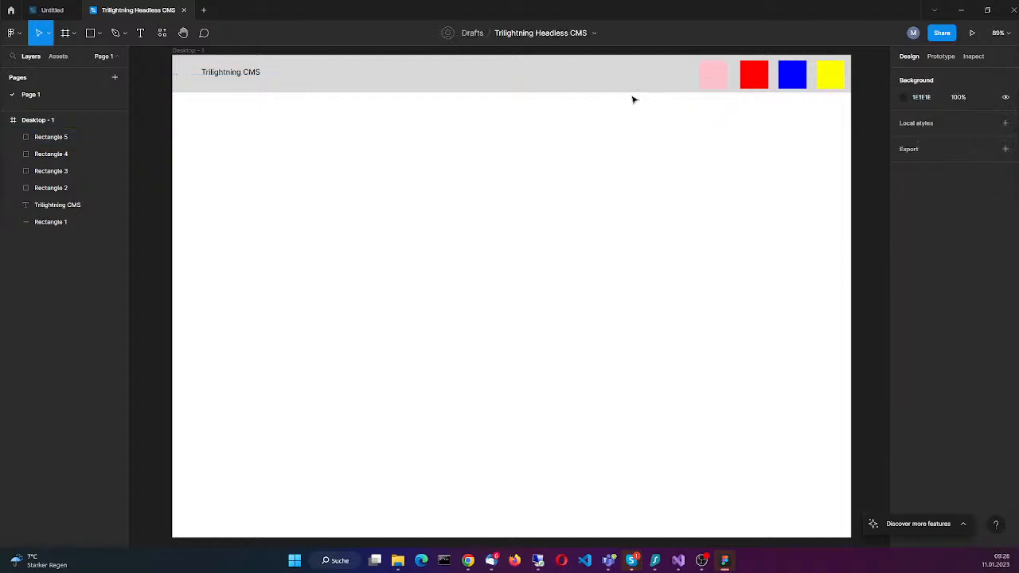
Step: Fill the leftmost header square, Rectangle 5, with purple
{"action": "left_click", "coordinate": [717, 75]}
{"action": "left_click", "coordinate": [923, 306]}
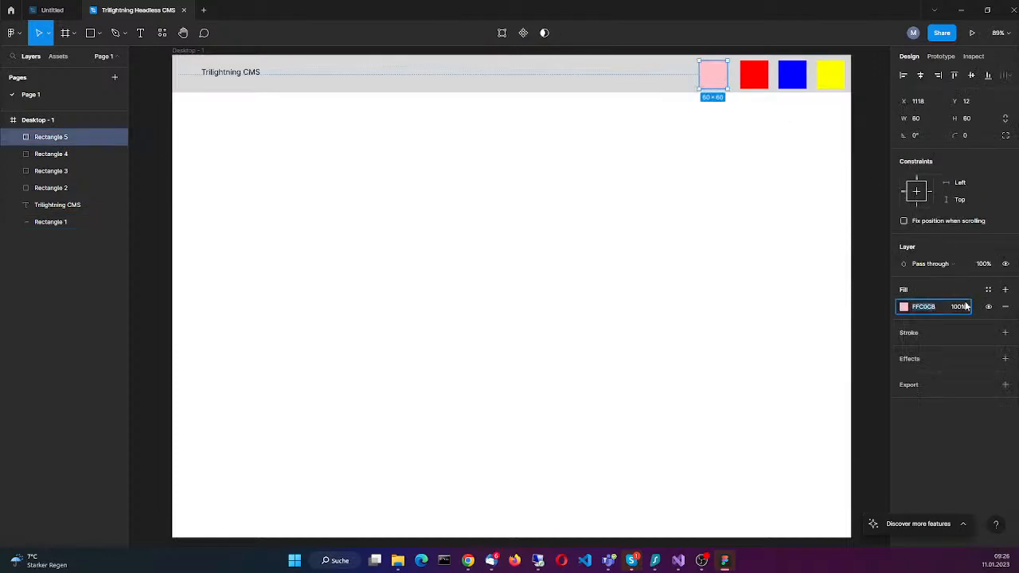
{"action": "type", "text": "purple"}
{"action": "key", "text": "Return"}
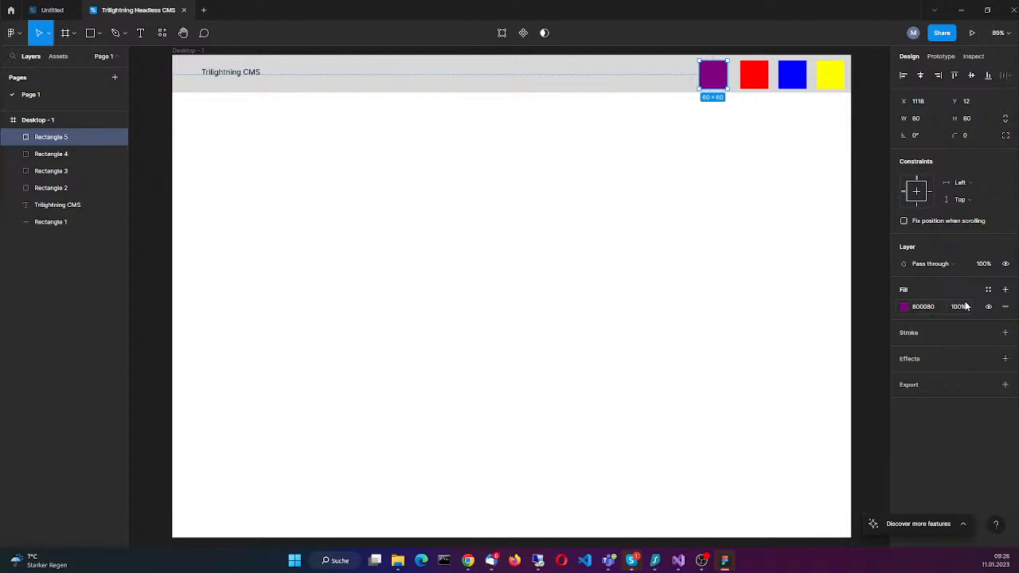
{"action": "left_click", "coordinate": [693, 255]}
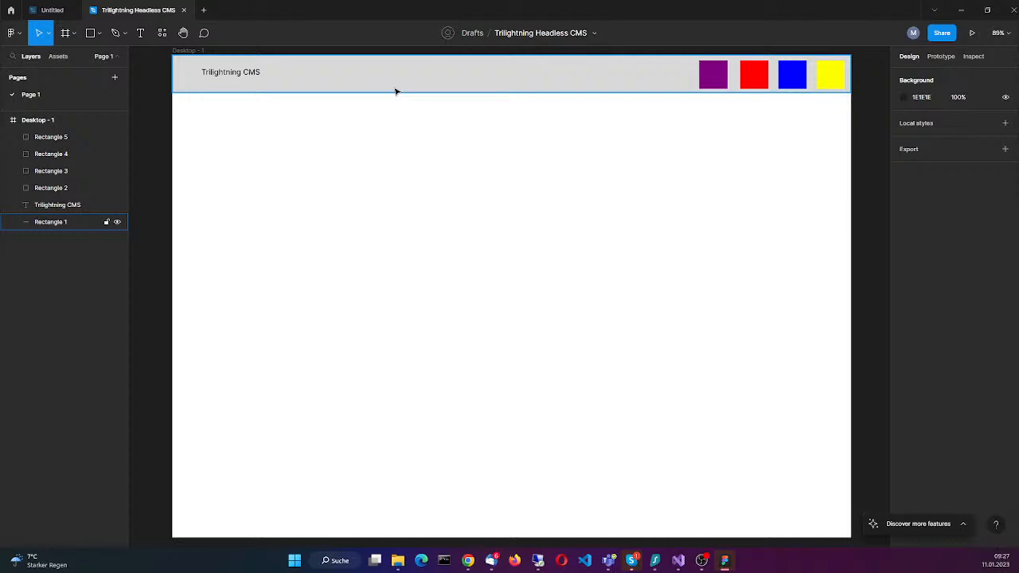
Step: Draw a sidebar rectangle below the header along the frame's left edge, about 383 × 944 at X 0, Y 80
{"action": "left_click", "coordinate": [617, 79]}
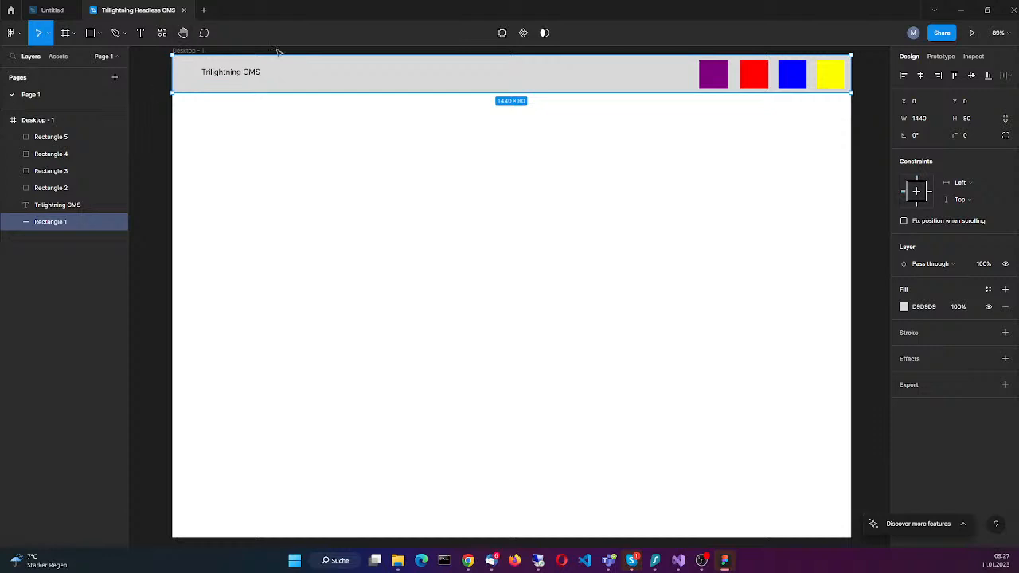
{"action": "left_click", "coordinate": [90, 34]}
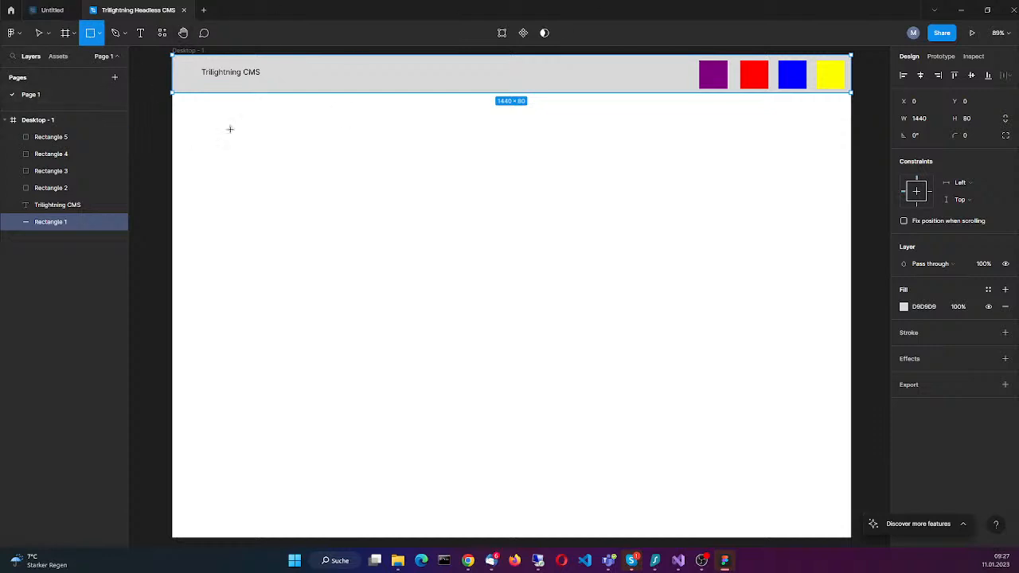
{"action": "left_click_drag", "start_coordinate": [173, 92], "coordinate": [292, 375]}
{"action": "left_click_drag", "start_coordinate": [307, 477], "coordinate": [313, 537]}
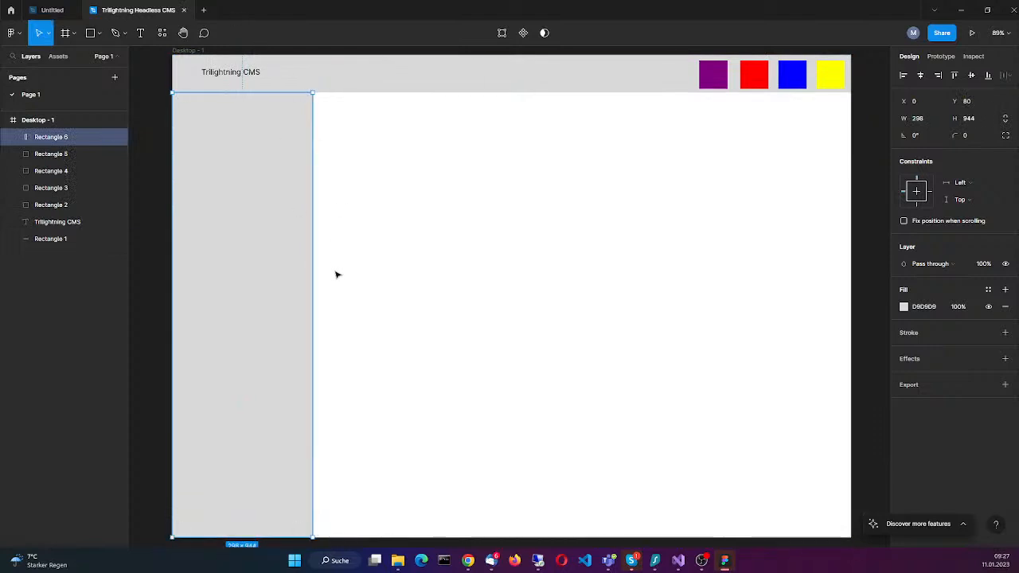
{"action": "left_click_drag", "start_coordinate": [314, 265], "coordinate": [359, 267]}
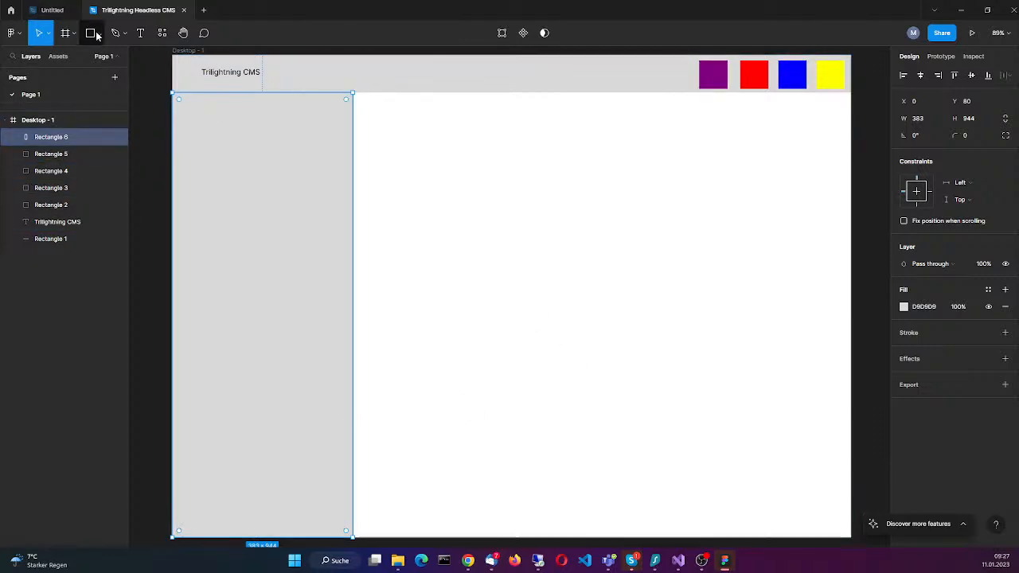
{"action": "left_click", "coordinate": [141, 32]}
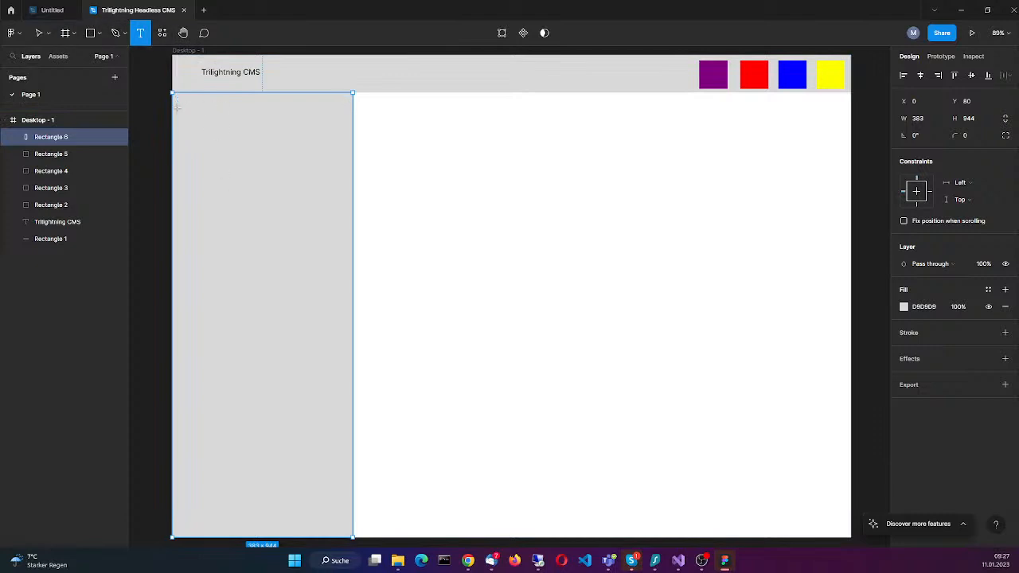
{"action": "left_click_drag", "start_coordinate": [182, 99], "coordinate": [334, 116]}
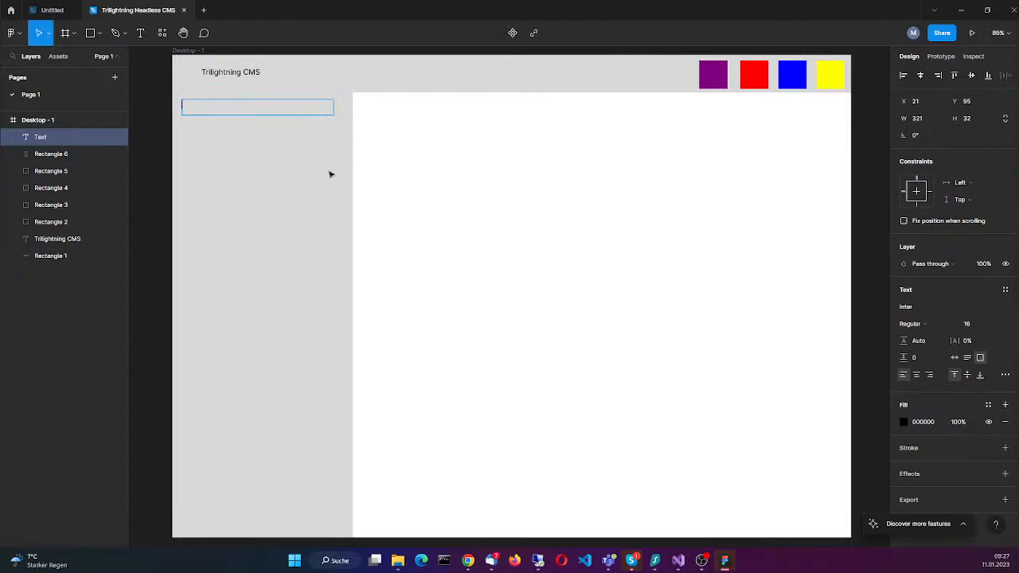
{"action": "key", "text": "Escape"}
Step: Fill the sidebar rectangle, Rectangle 6, with grey
{"action": "left_click", "coordinate": [325, 364]}
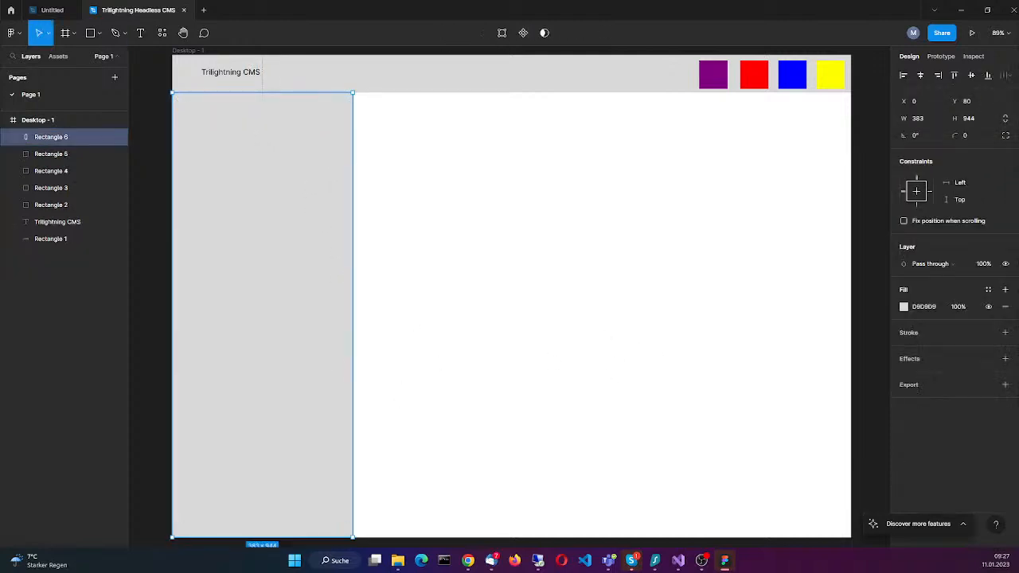
{"action": "left_click", "coordinate": [926, 308]}
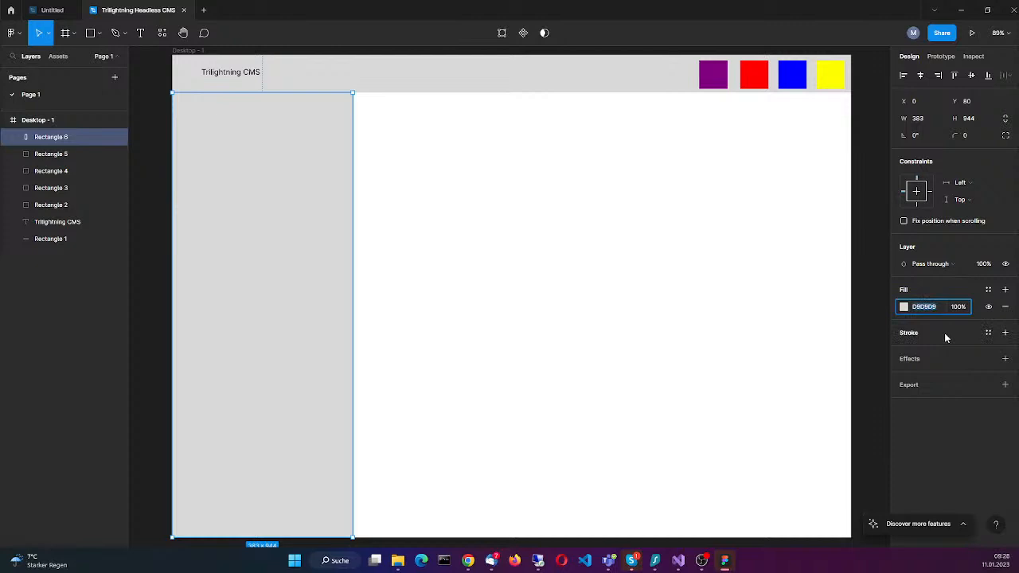
{"action": "type", "text": "grey"}
{"action": "key", "text": "Return"}
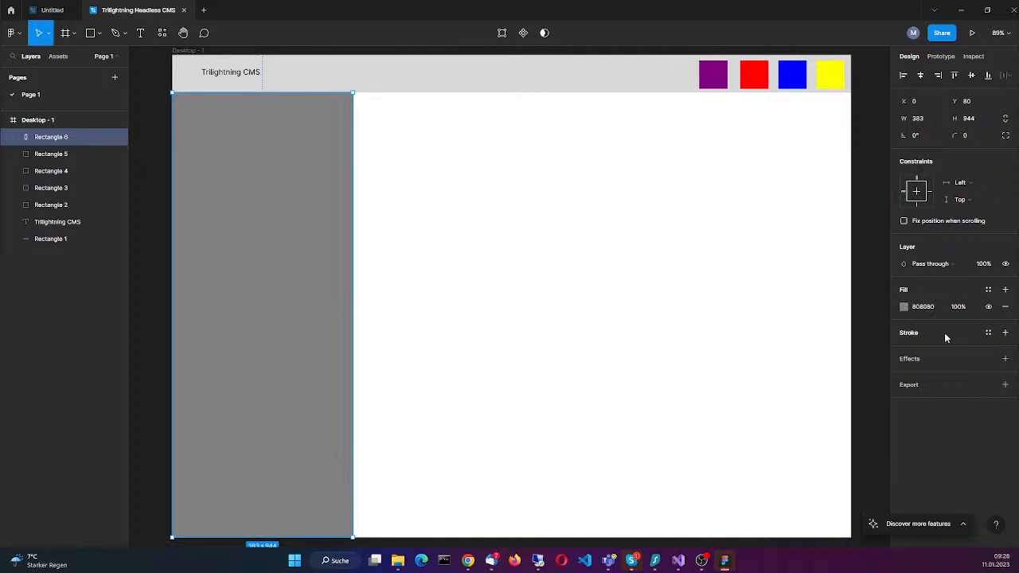
Step: Try the dark fill colour 333333 on the sidebar rectangle
{"action": "left_click", "coordinate": [927, 308]}
{"action": "type", "text": "#333333"}
{"action": "key", "text": "Return"}
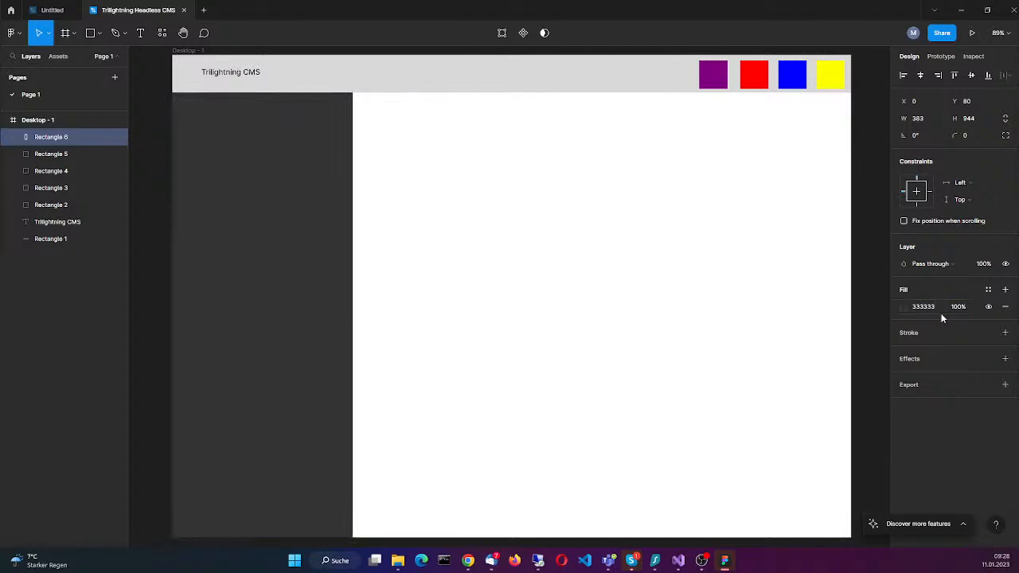
Step: Set the sidebar rectangle's fill colour to 999999
{"action": "left_click", "coordinate": [929, 307]}
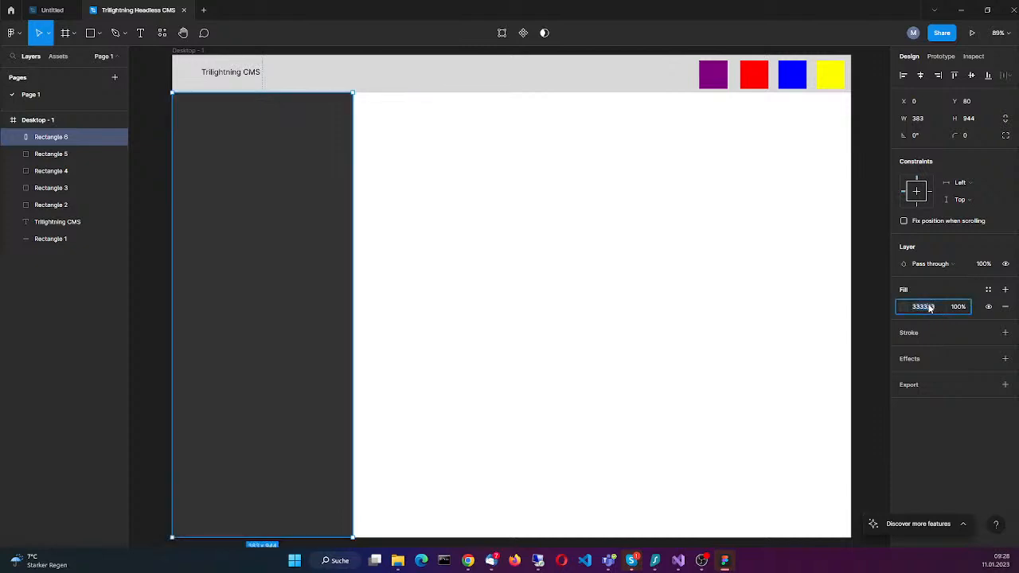
{"action": "type", "text": "999999"}
{"action": "key", "text": "Return"}
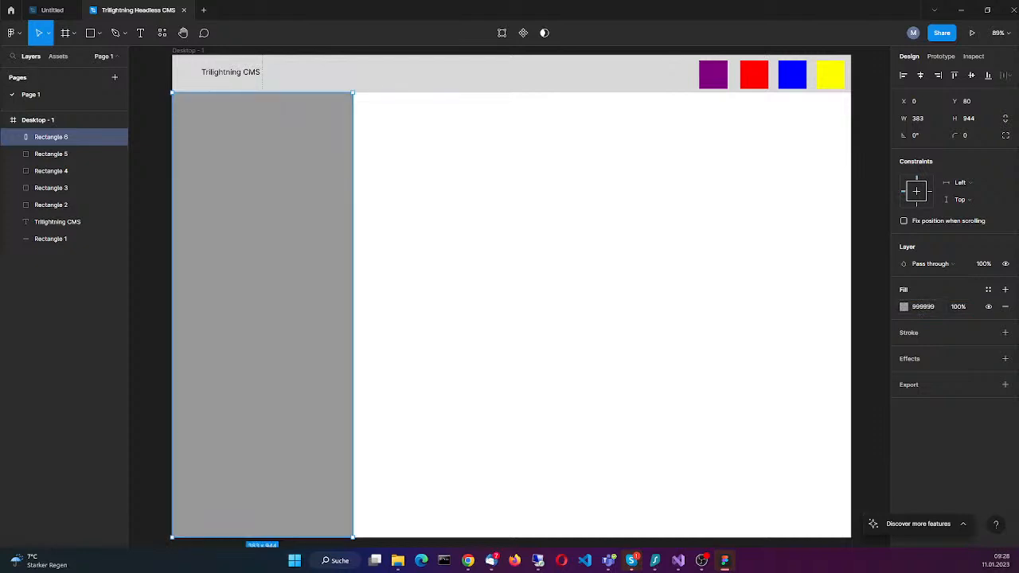
{"action": "left_click", "coordinate": [478, 250]}
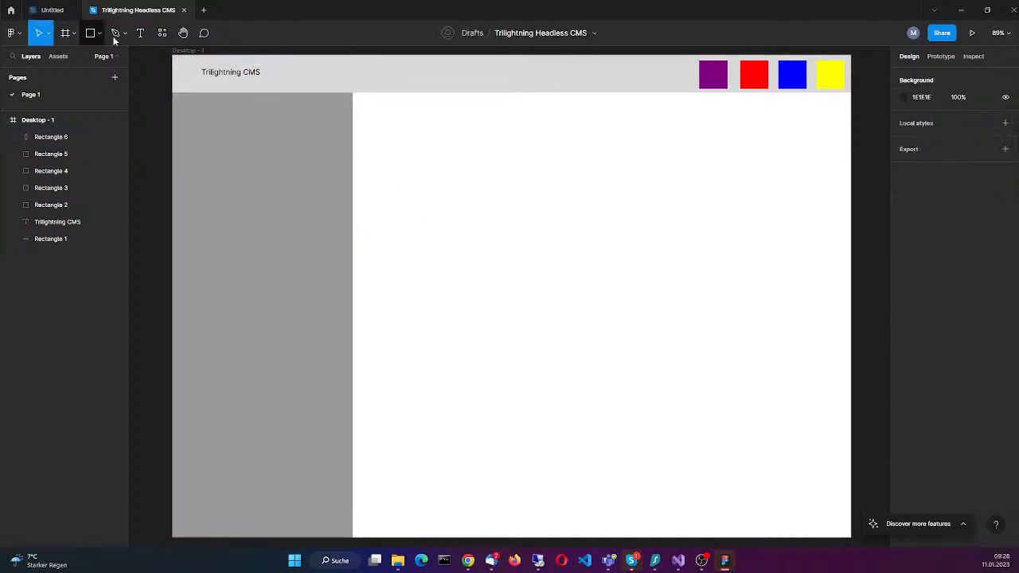
Step: Add a text box about 331 × 36 near the top of the sidebar, at about X 20, Y 102, reading "Home"
{"action": "left_click", "coordinate": [141, 33]}
{"action": "left_click_drag", "start_coordinate": [182, 103], "coordinate": [339, 120]}
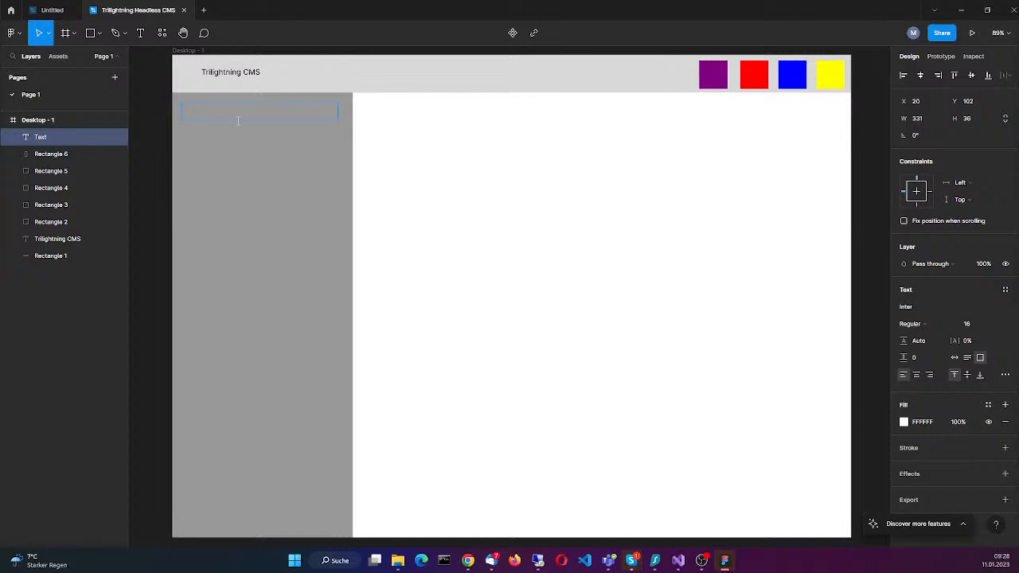
{"action": "type", "text": "Home"}
{"action": "left_click", "coordinate": [356, 117]}
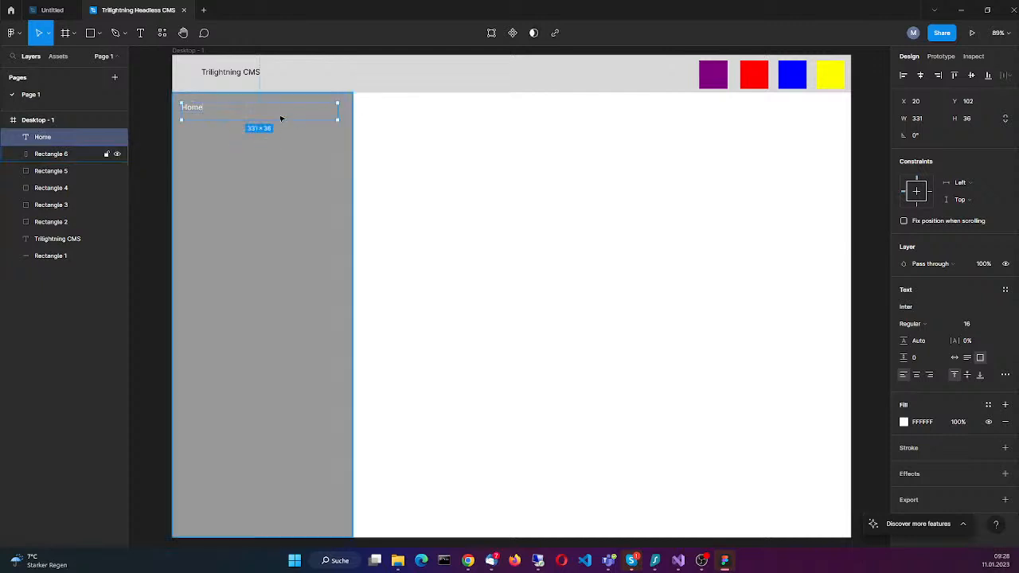
Step: Move the "Home" text slightly right and down to about X 35, Y 116
{"action": "left_click", "coordinate": [272, 114]}
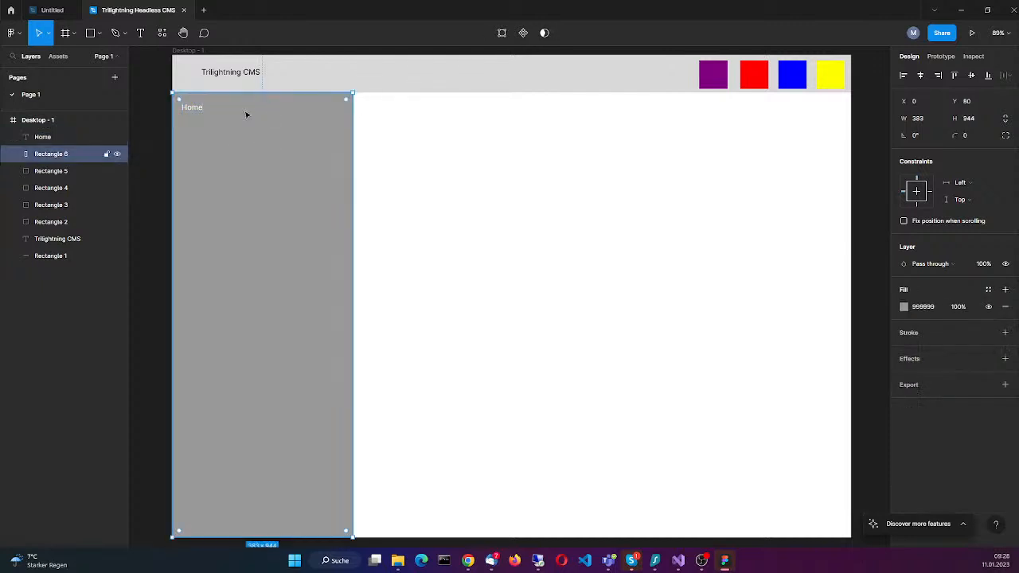
{"action": "left_click", "coordinate": [193, 108]}
{"action": "mouse_move", "coordinate": [206, 112]}
{"action": "left_mouse_down"}
{"action": "mouse_move", "coordinate": [224, 114]}
{"action": "mouse_move", "coordinate": [212, 118]}
{"action": "left_mouse_up"}
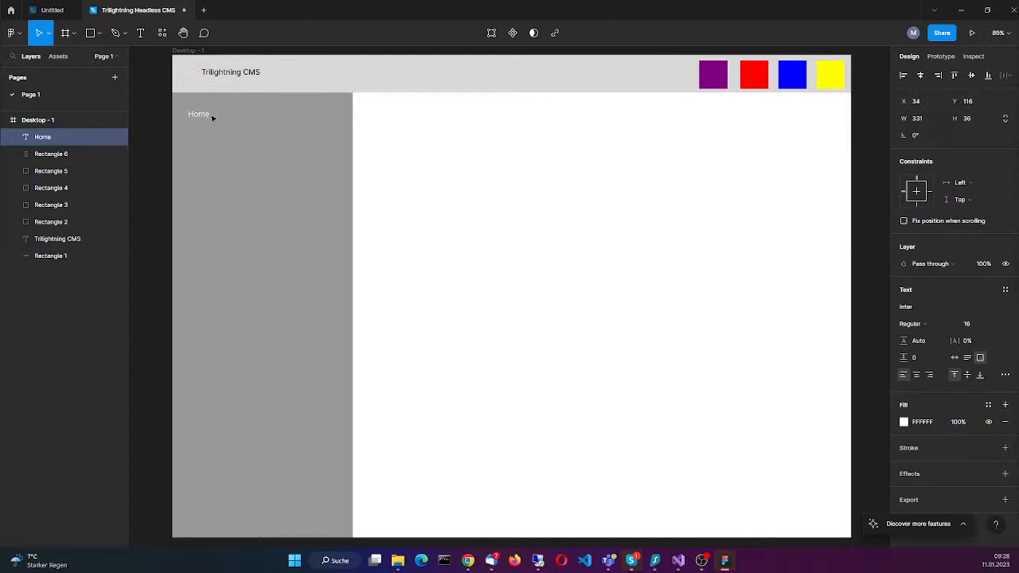
Step: Move the "Trilightning CMS" title left so that it lines up with the "Home" text in the sidebar
{"action": "left_click", "coordinate": [262, 72]}
{"action": "left_click_drag", "start_coordinate": [263, 75], "coordinate": [247, 80]}
{"action": "left_click", "coordinate": [267, 172]}
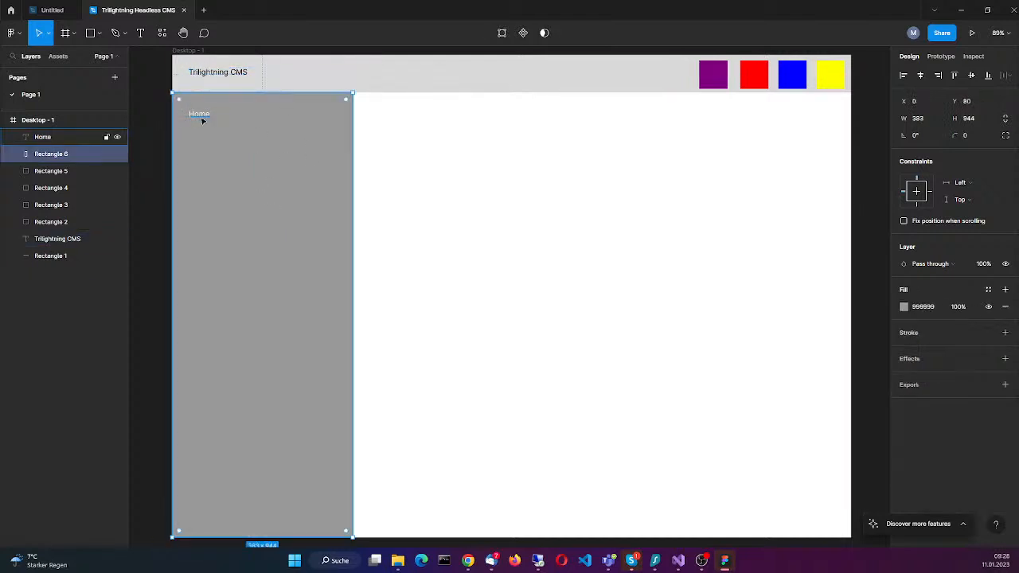
Step: Shrink the "Home" text box to about 58 × 21 so that it fits closely around the word
{"action": "left_click", "coordinate": [205, 117]}
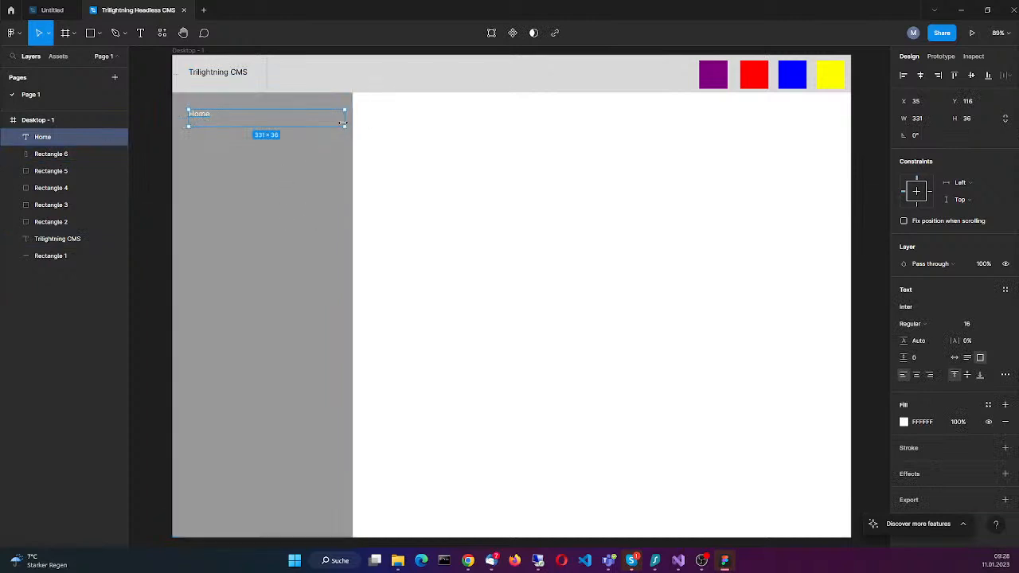
{"action": "left_click_drag", "start_coordinate": [341, 122], "coordinate": [214, 118]}
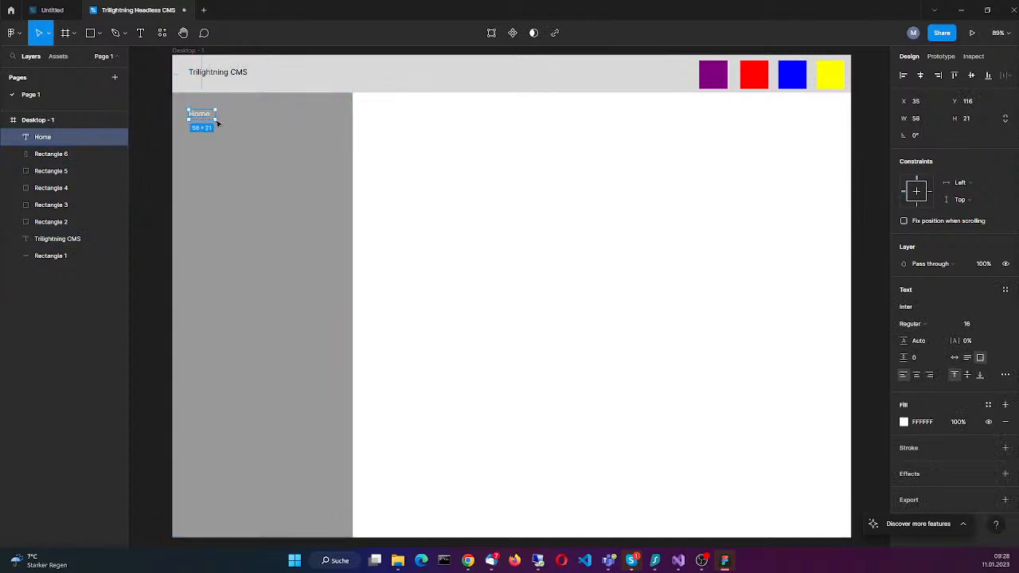
{"action": "left_click", "coordinate": [302, 253]}
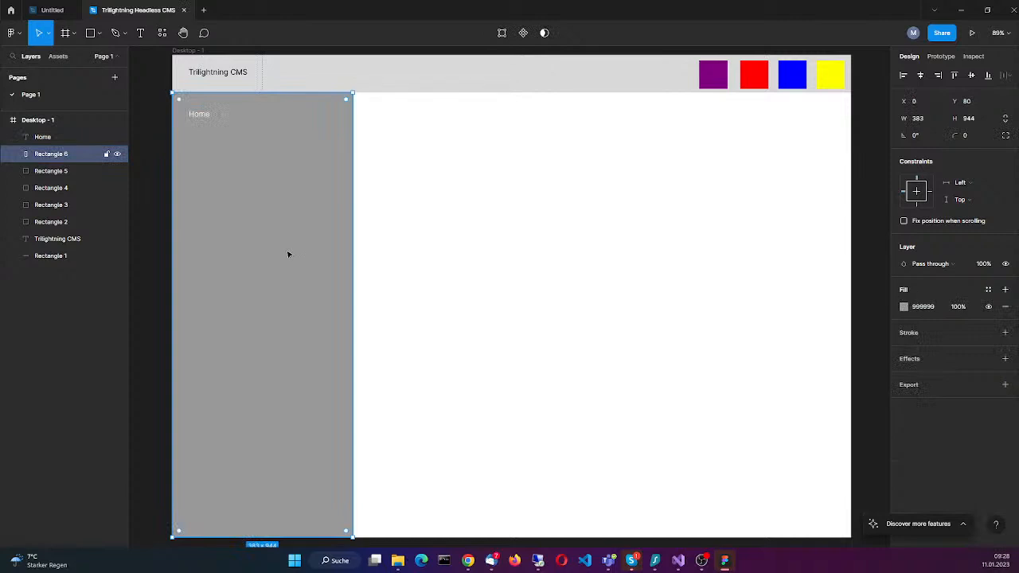
Step: Widen the "Home" text box in the sidebar to about 241 × 21
{"action": "left_click", "coordinate": [207, 117]}
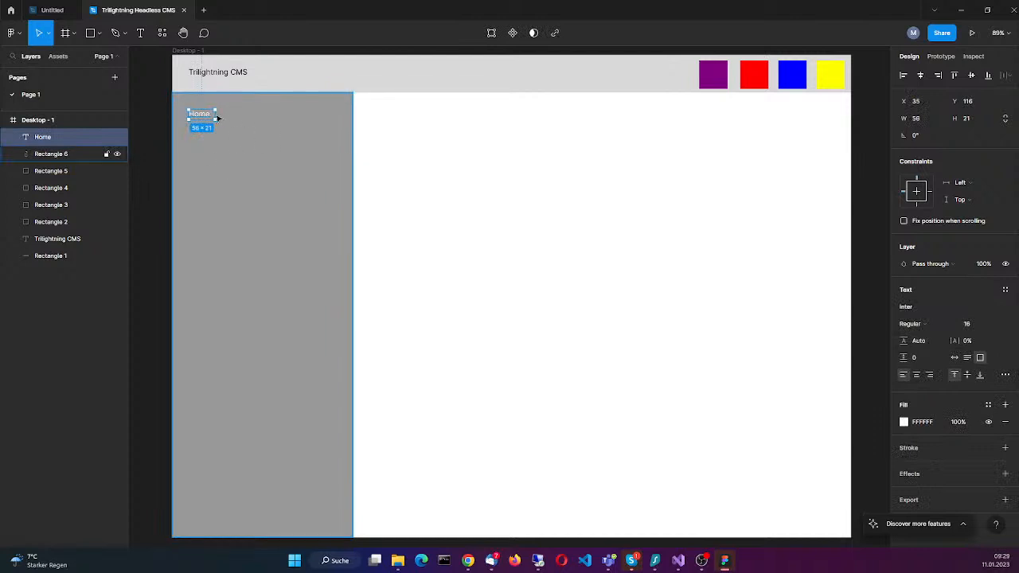
{"action": "left_click_drag", "start_coordinate": [216, 118], "coordinate": [303, 118]}
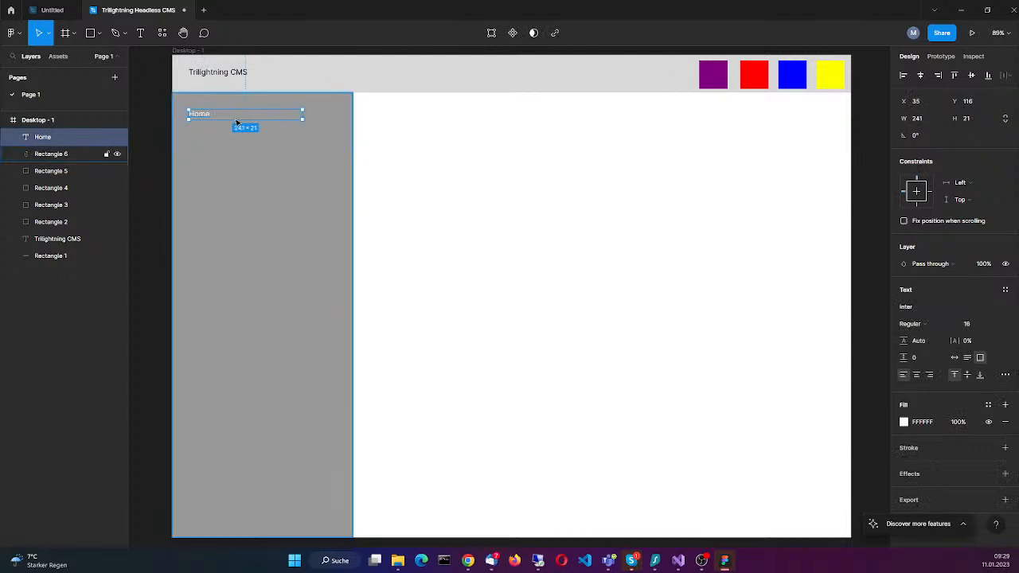
{"action": "left_click", "coordinate": [237, 122]}
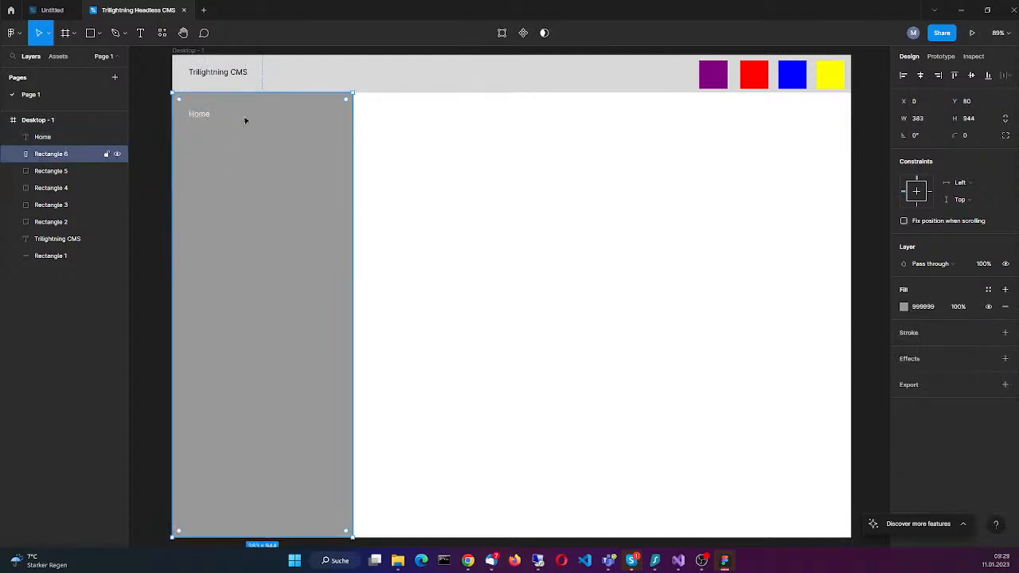
{"action": "left_click", "coordinate": [200, 114]}
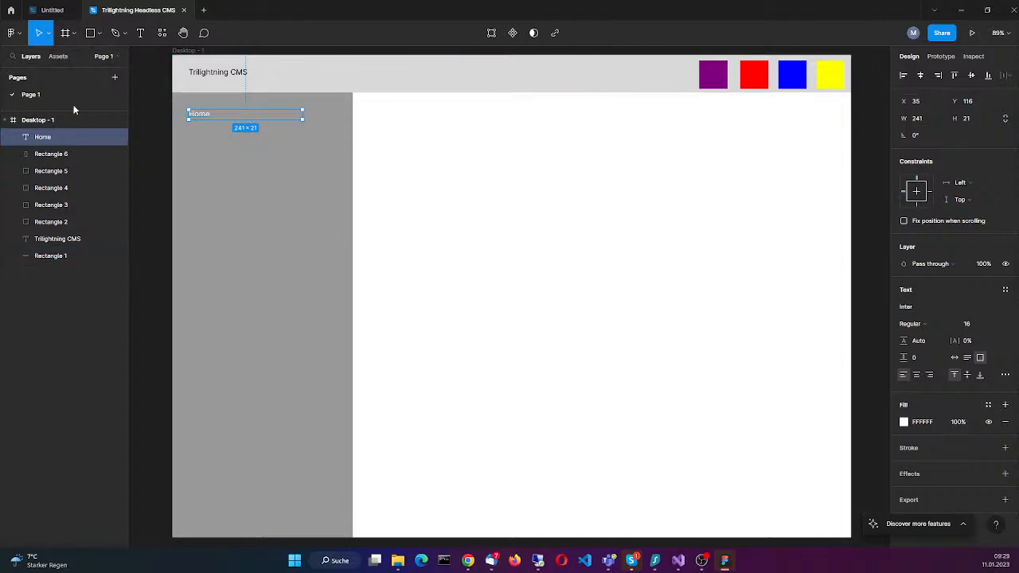
Step: Add a text box about 221 × 32 directly below "Home", at about X 34, Y 149, reading "About"
{"action": "left_click", "coordinate": [67, 34]}
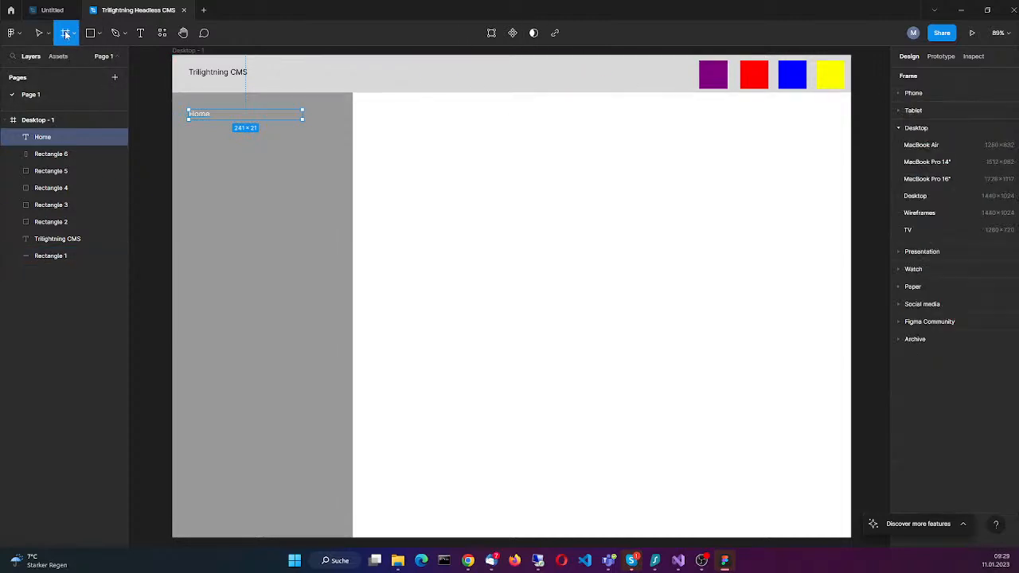
{"action": "left_click", "coordinate": [140, 34]}
{"action": "left_click_drag", "start_coordinate": [188, 125], "coordinate": [293, 141]}
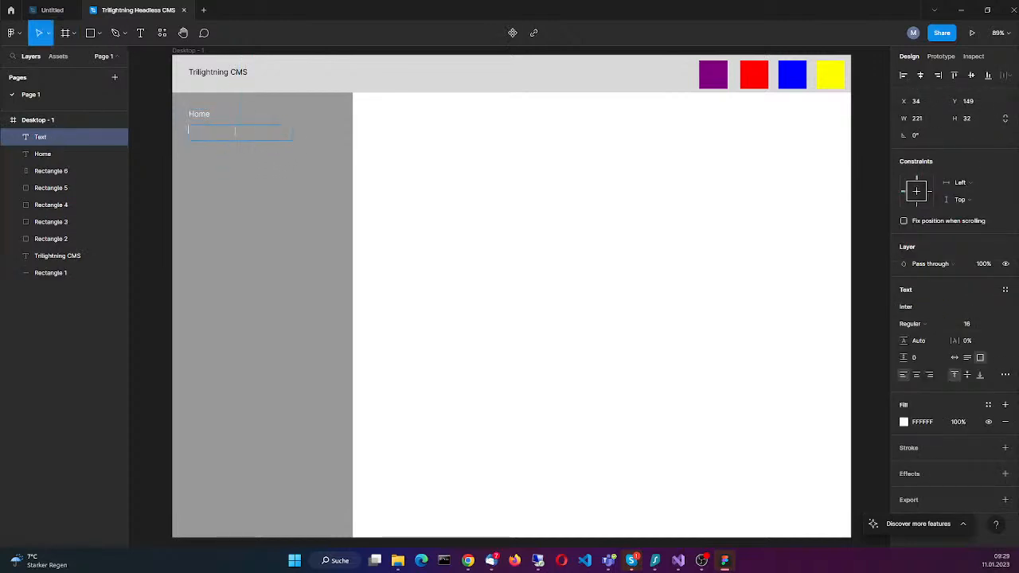
{"action": "type", "text": "About"}
{"action": "key", "text": "Escape"}
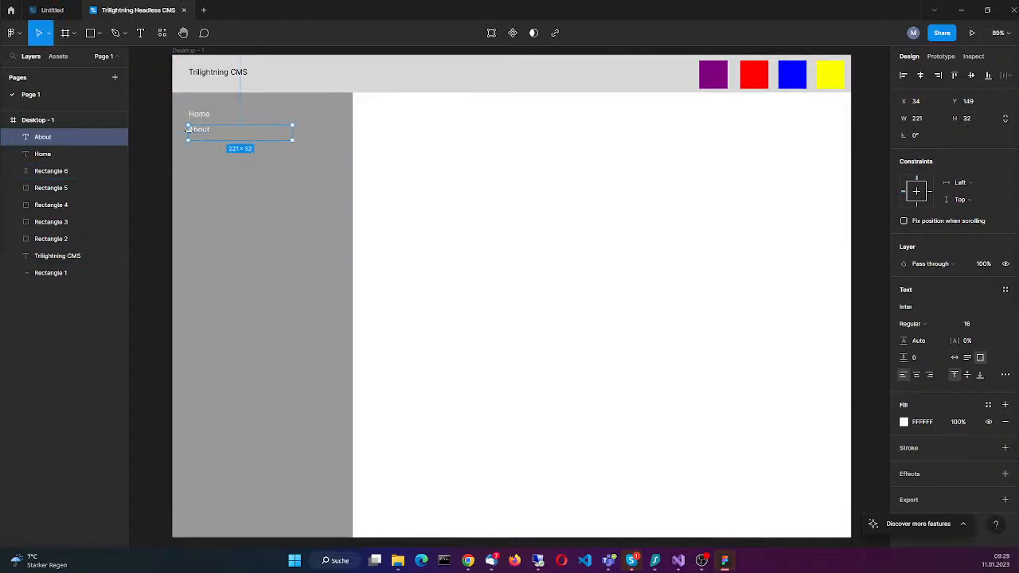
Step: Trim the "About" text box to a width of 220 from its left edge and nudge it to X 33
{"action": "mouse_move", "coordinate": [188, 131]}
{"action": "left_mouse_down"}
{"action": "mouse_move", "coordinate": [213, 132]}
{"action": "mouse_move", "coordinate": [188, 131]}
{"action": "left_mouse_up"}
{"action": "left_click", "coordinate": [219, 148]}
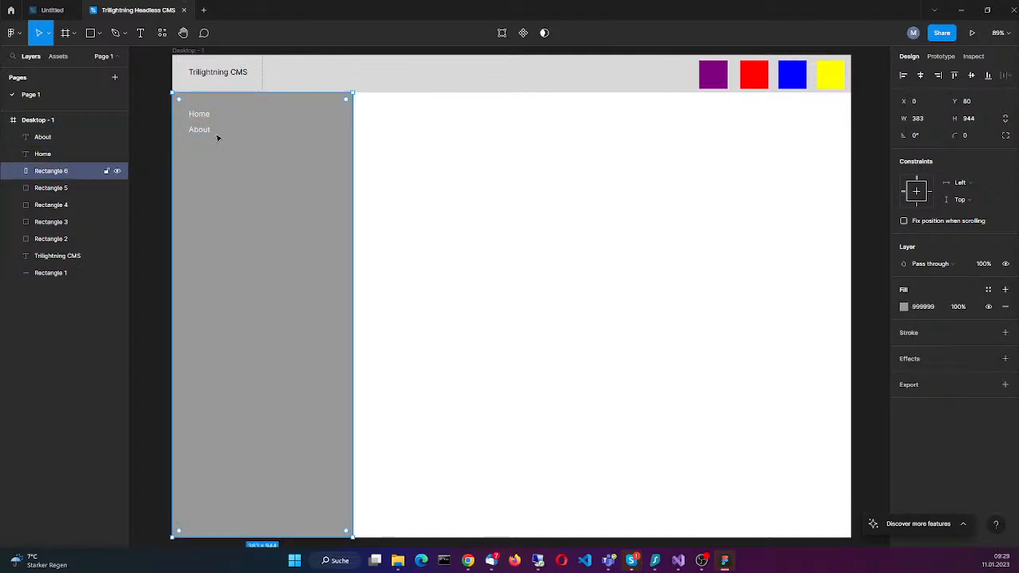
{"action": "key", "text": "Return"}
{"action": "key", "text": "Escape"}
{"action": "left_click", "coordinate": [204, 131]}
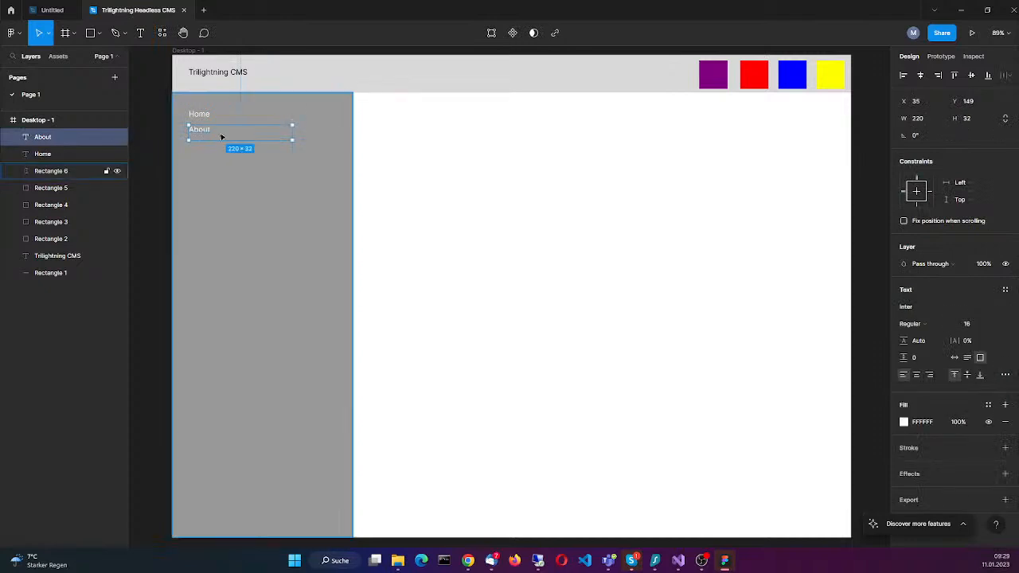
{"action": "key", "text": "Right"}
{"action": "key", "text": "minus"}
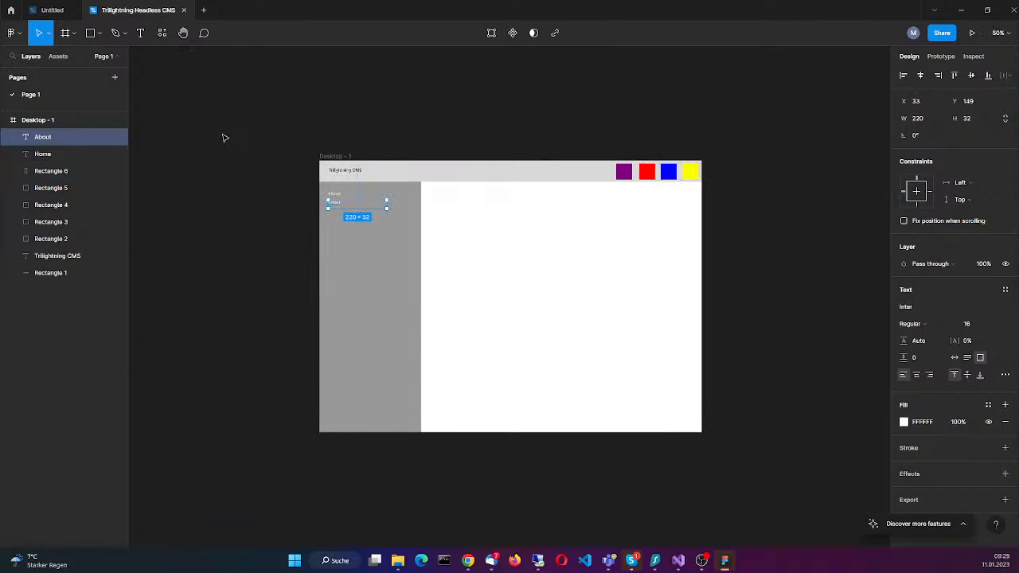
{"action": "left_click", "coordinate": [607, 326]}
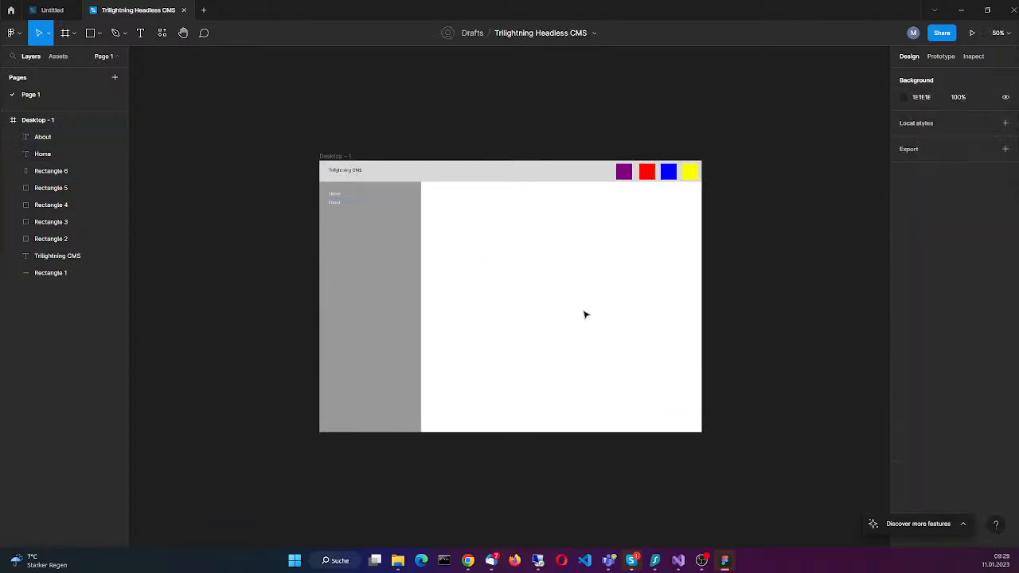
Step: Prefix the "About" text with a "→" arrow and indent its text box to about X 45 under "Home"
{"action": "scroll", "coordinate": [507, 324], "scroll_direction": "up", "scroll_amount": 1, "text": "ctrl"}
{"action": "scroll", "coordinate": [507, 325], "scroll_direction": "up", "scroll_amount": 3, "text": "ctrl"}
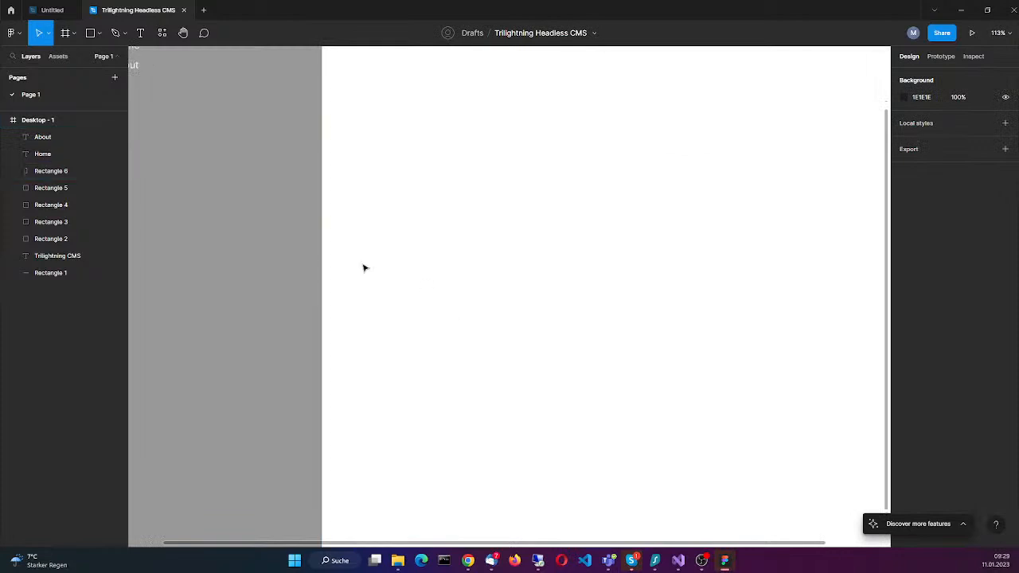
{"action": "scroll", "coordinate": [409, 266], "scroll_direction": "down", "scroll_amount": 2, "text": "ctrl"}
{"action": "scroll", "coordinate": [420, 268], "scroll_direction": "up", "scroll_amount": 2}
{"action": "scroll", "coordinate": [419, 268], "scroll_direction": "left", "scroll_amount": 3}
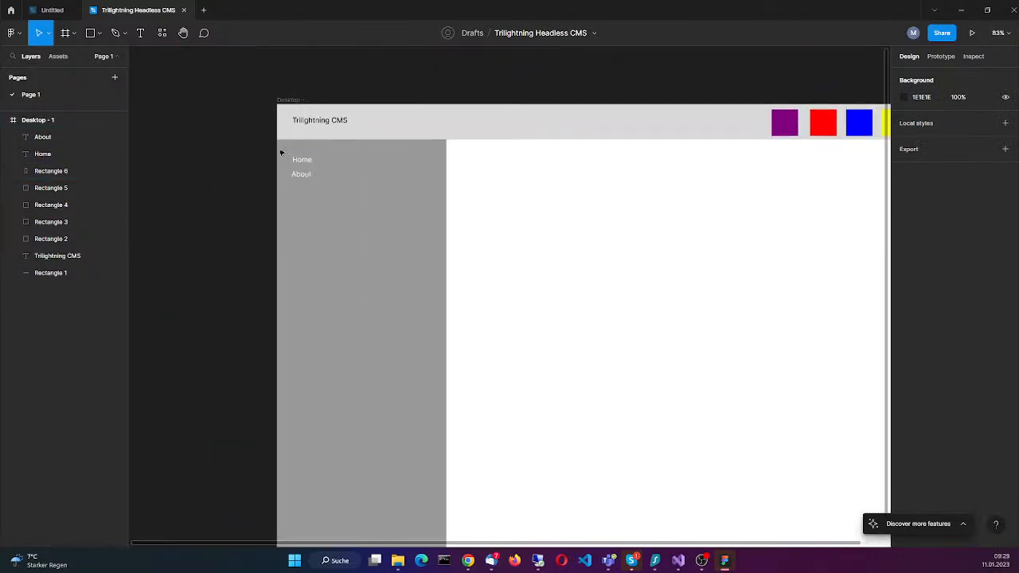
{"action": "left_click", "coordinate": [355, 180]}
{"action": "double_click", "coordinate": [304, 176]}
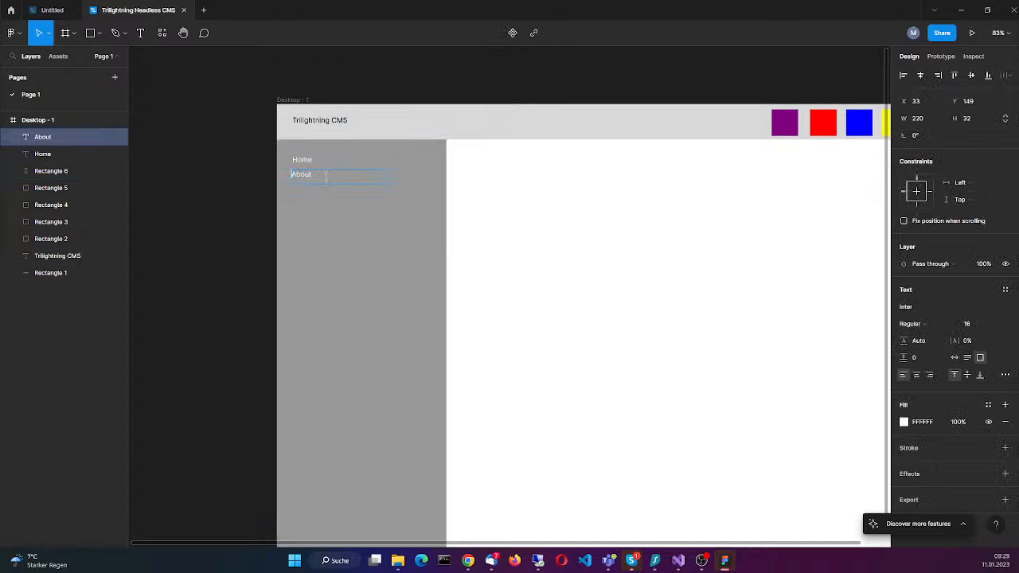
{"action": "type", "text": "->"}
{"action": "left_click", "coordinate": [462, 173]}
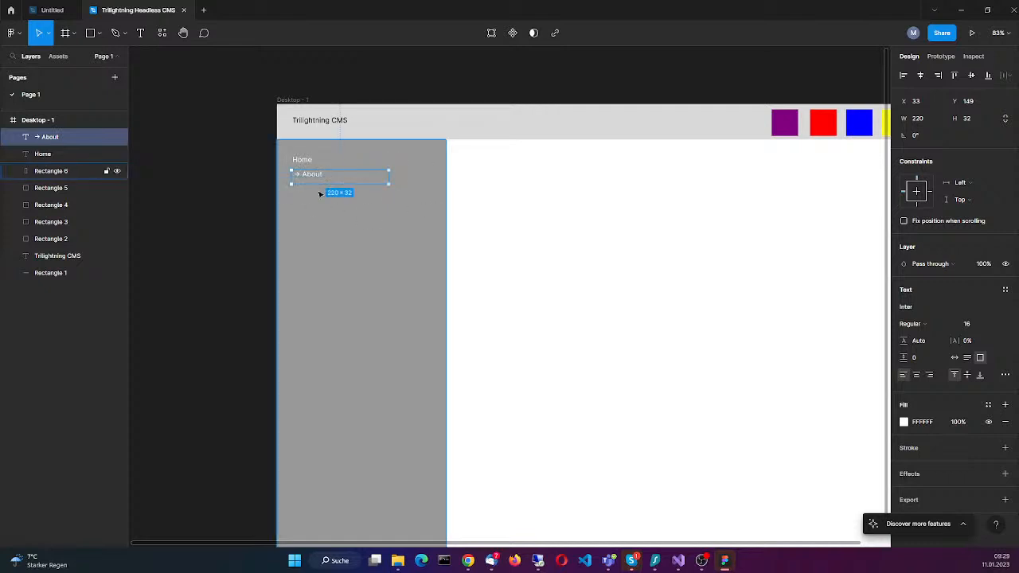
{"action": "left_click_drag", "start_coordinate": [352, 181], "coordinate": [357, 182]}
{"action": "left_click", "coordinate": [634, 273]}
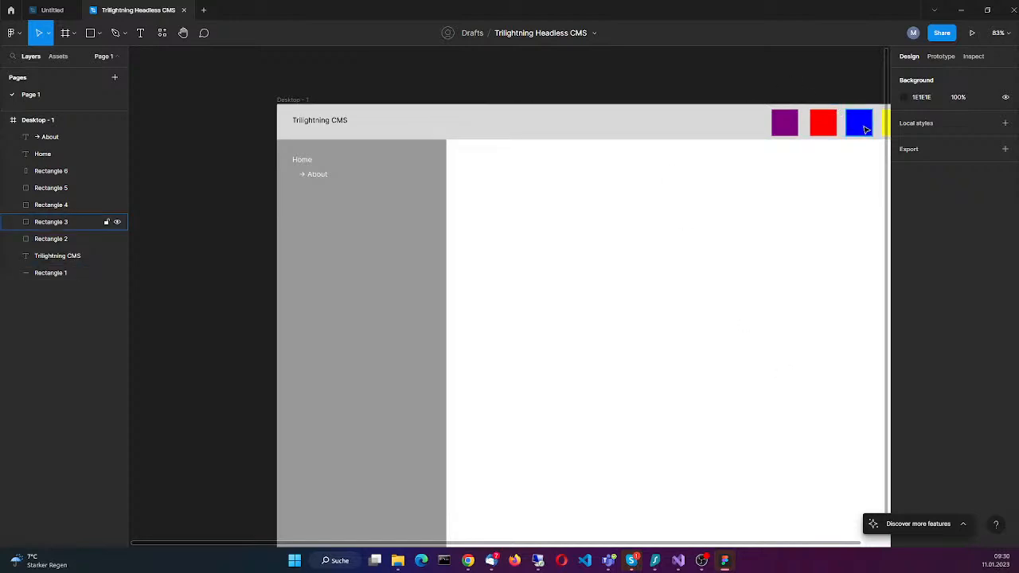
Step: Duplicate the "→ About" entry directly below the original at X 45, Y 181, and open the copy's text for editing
{"action": "left_click", "coordinate": [317, 175]}
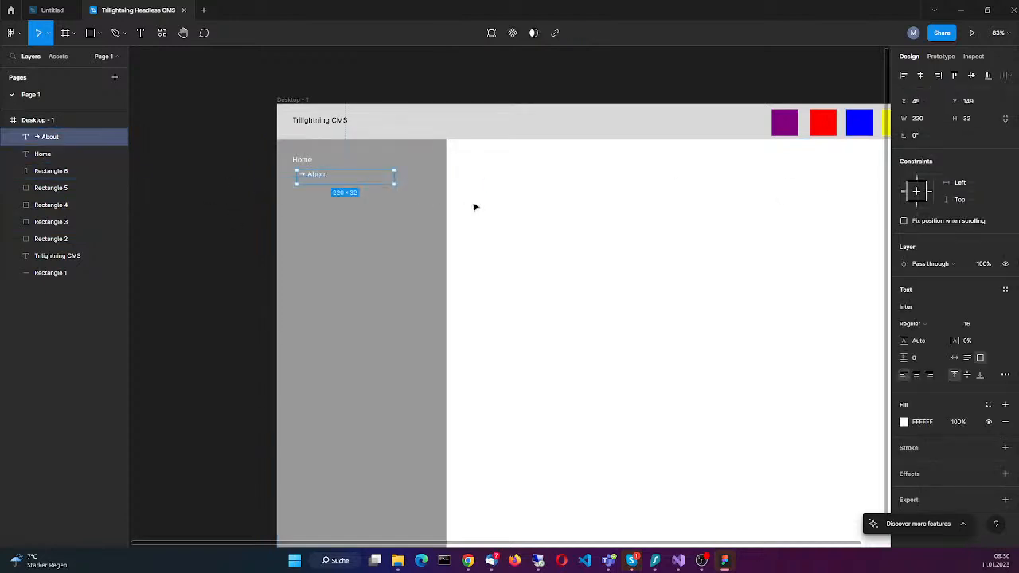
{"action": "key", "text": "ctrl+c"}
{"action": "key", "text": "ctrl+v"}
{"action": "mouse_move", "coordinate": [346, 182]}
{"action": "left_mouse_down"}
{"action": "mouse_move", "coordinate": [341, 222]}
{"action": "mouse_move", "coordinate": [346, 194]}
{"action": "left_mouse_up"}
{"action": "double_click", "coordinate": [345, 194]}
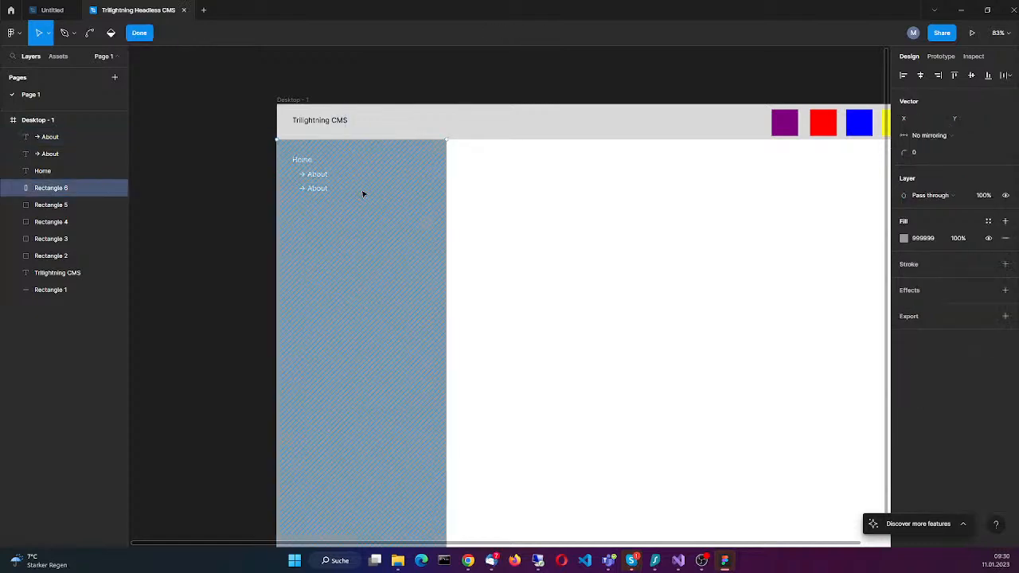
{"action": "key", "text": "Escape"}
{"action": "left_click", "coordinate": [319, 189]}
{"action": "left_click", "coordinate": [321, 189]}
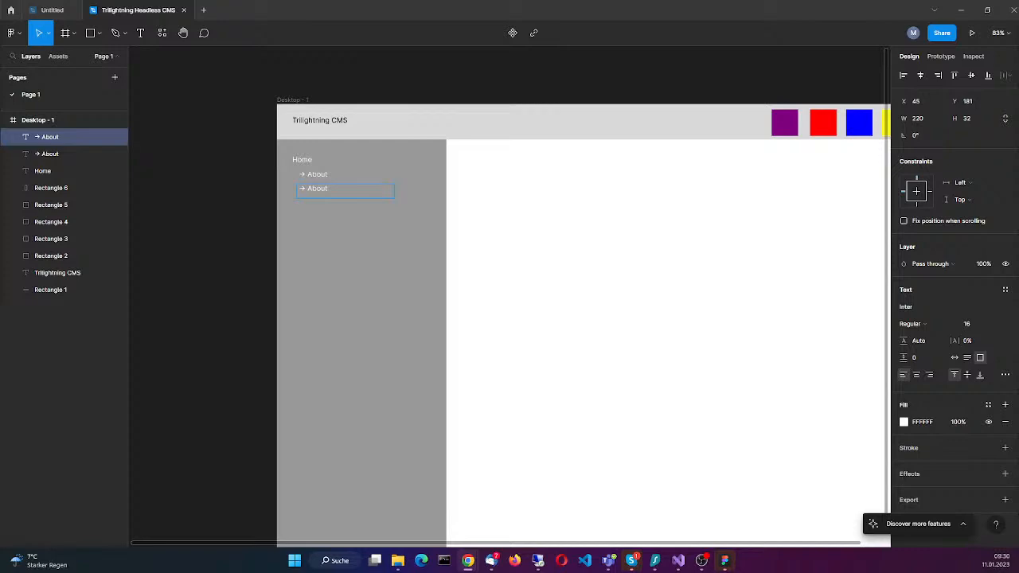
Step: Switch to the browser and examine the sections of the trilightning.com home page
{"action": "left_click_drag", "start_coordinate": [0, 69], "coordinate": [529, 51]}
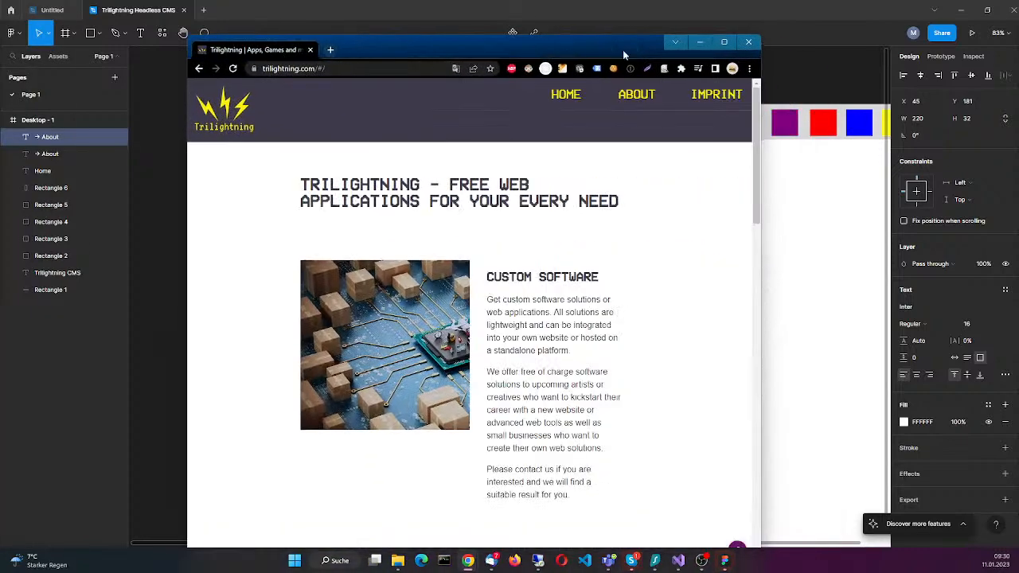
{"action": "double_click", "coordinate": [623, 50]}
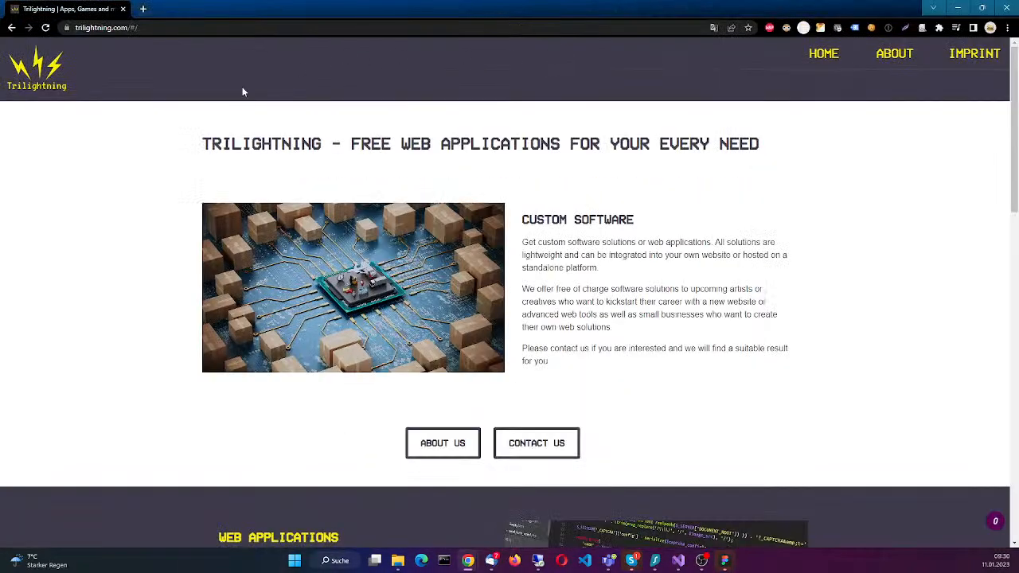
{"action": "scroll", "coordinate": [673, 223], "scroll_direction": "down", "scroll_amount": 6}
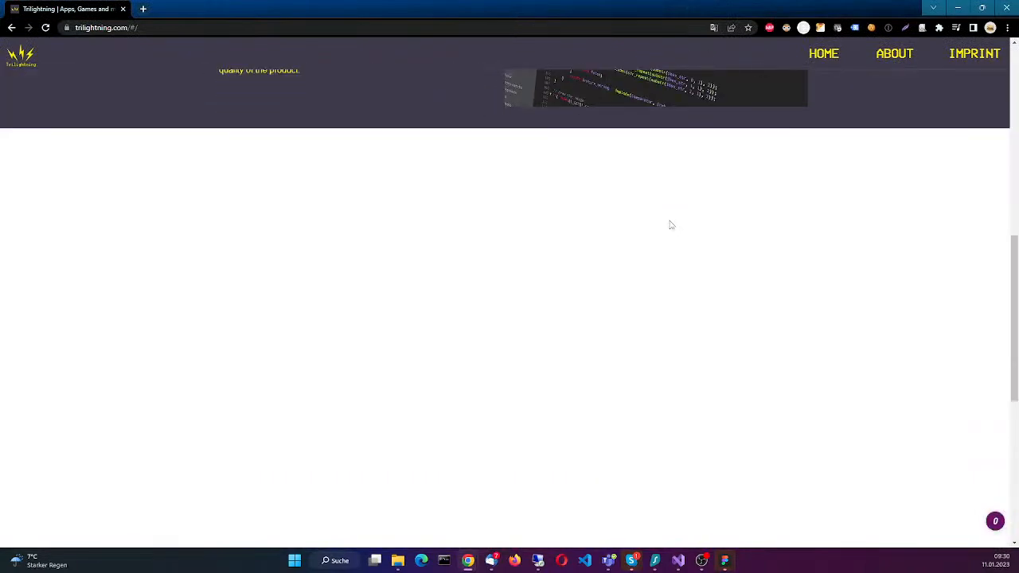
{"action": "scroll", "coordinate": [671, 225], "scroll_direction": "down", "scroll_amount": 4}
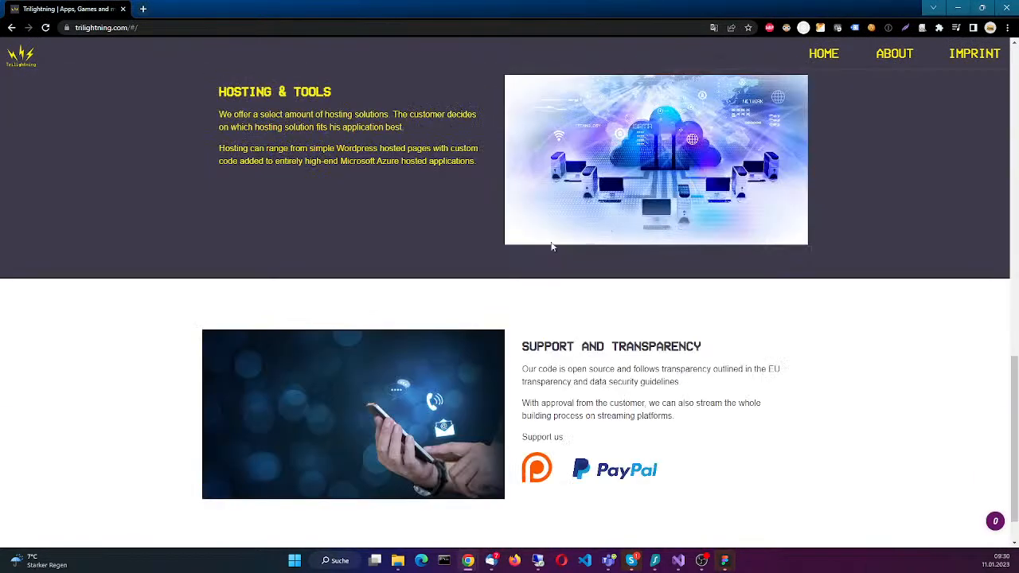
{"action": "scroll", "coordinate": [446, 258], "scroll_direction": "down", "scroll_amount": 1}
{"action": "scroll", "coordinate": [446, 258], "scroll_direction": "up", "scroll_amount": 10}
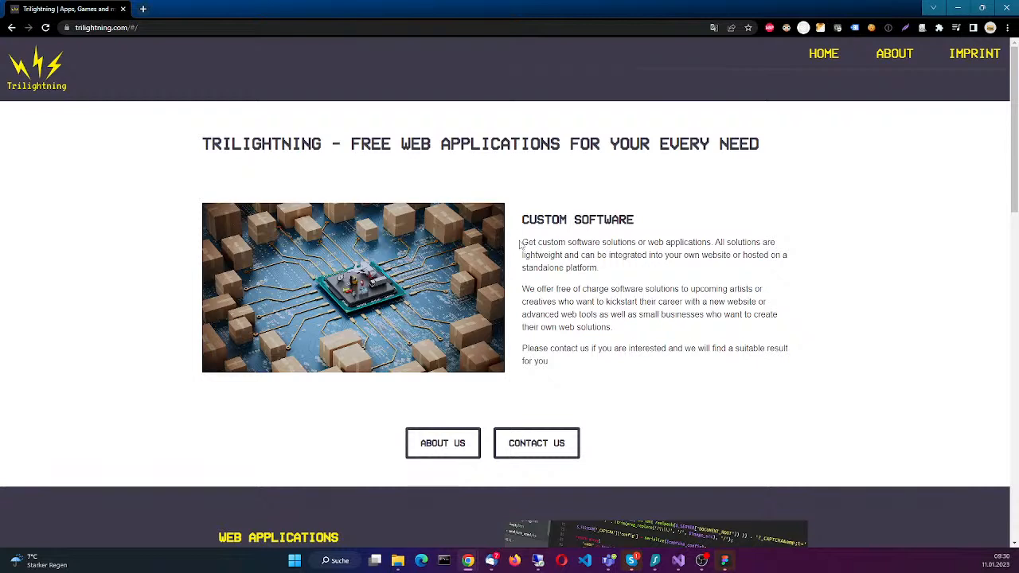
{"action": "left_click_drag", "start_coordinate": [519, 219], "coordinate": [655, 378]}
{"action": "left_click", "coordinate": [654, 378]}
Step: Examine the site's About and Imprint pages and the home page again, then return to the Figma mockup
{"action": "left_click", "coordinate": [895, 53]}
{"action": "scroll", "coordinate": [585, 239], "scroll_direction": "down", "scroll_amount": 2}
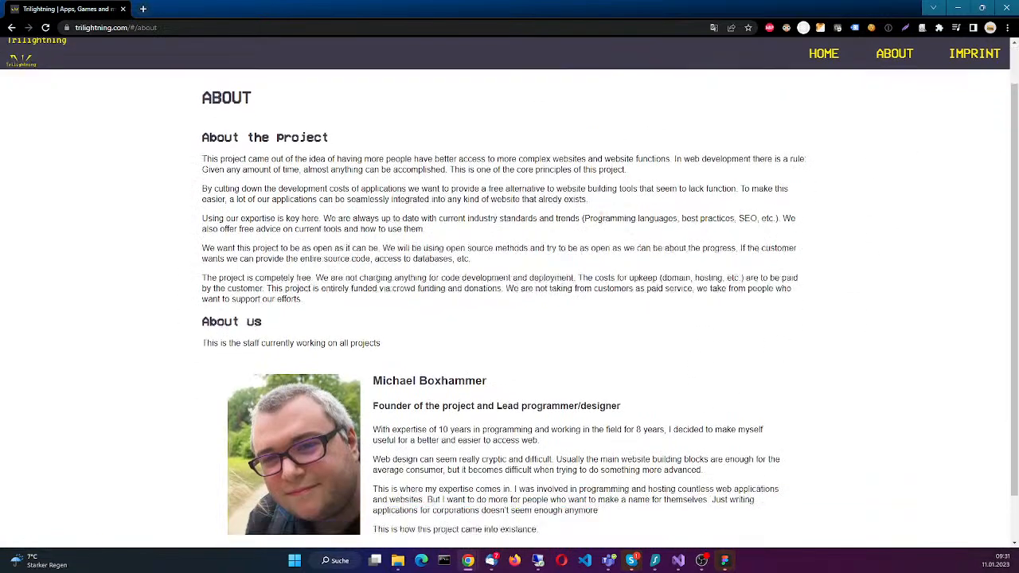
{"action": "scroll", "coordinate": [587, 231], "scroll_direction": "up", "scroll_amount": 2}
{"action": "left_click", "coordinate": [964, 54]}
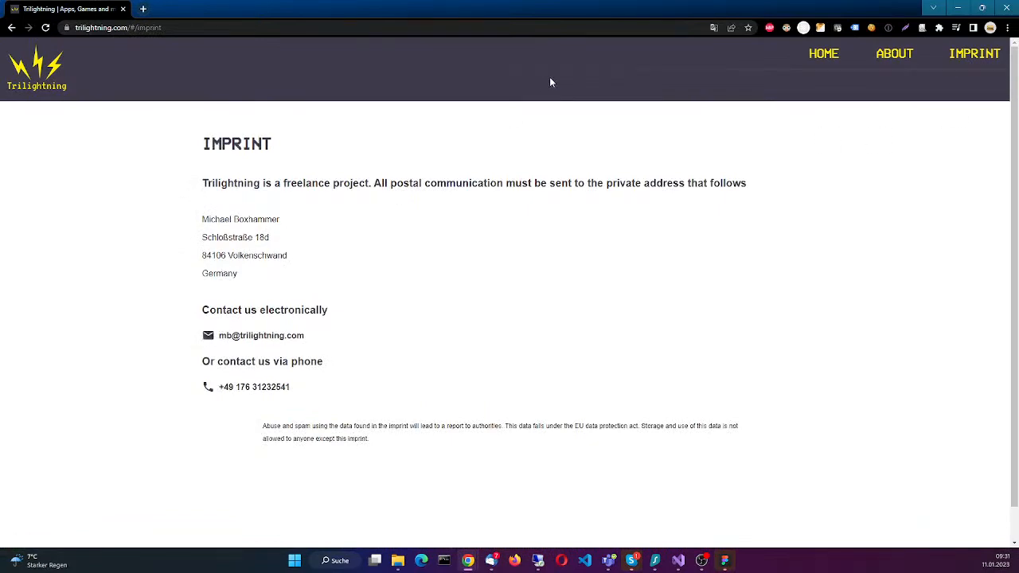
{"action": "left_click", "coordinate": [825, 53]}
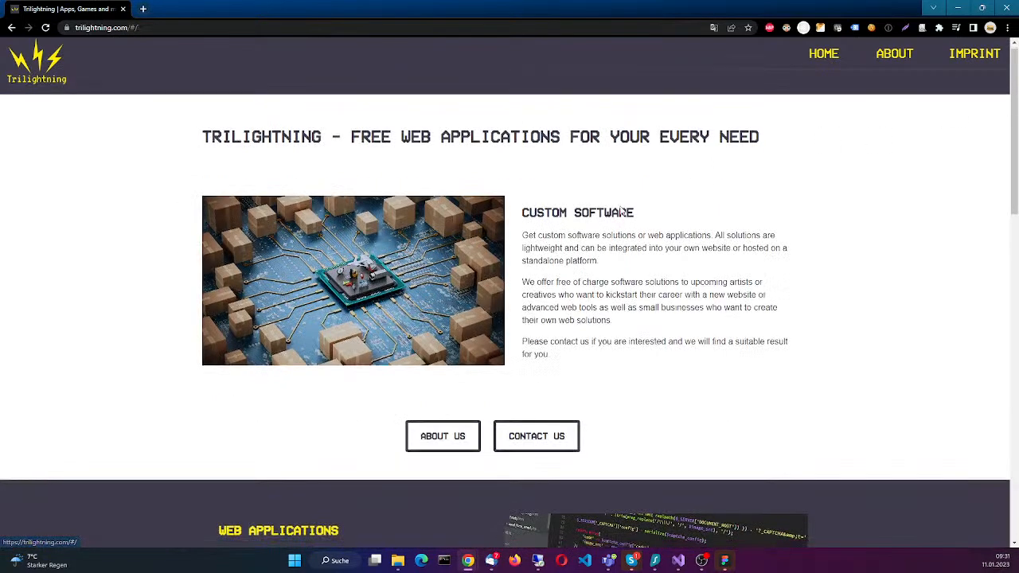
{"action": "scroll", "coordinate": [558, 209], "scroll_direction": "down", "scroll_amount": 5}
{"action": "scroll", "coordinate": [478, 358], "scroll_direction": "up", "scroll_amount": 3}
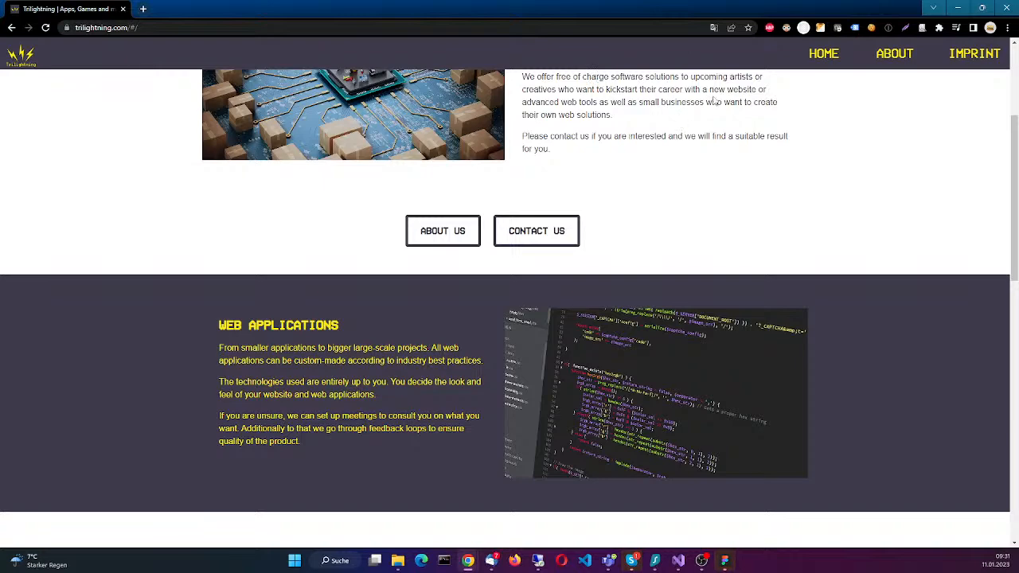
{"action": "scroll", "coordinate": [596, 160], "scroll_direction": "up", "scroll_amount": 3}
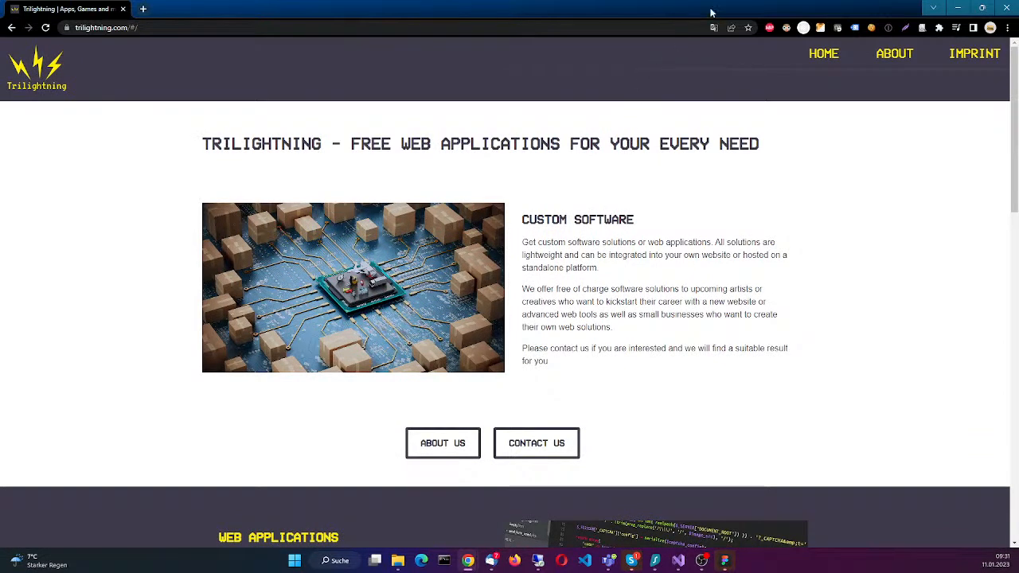
{"action": "left_click_drag", "start_coordinate": [716, 14], "coordinate": [0, 50]}
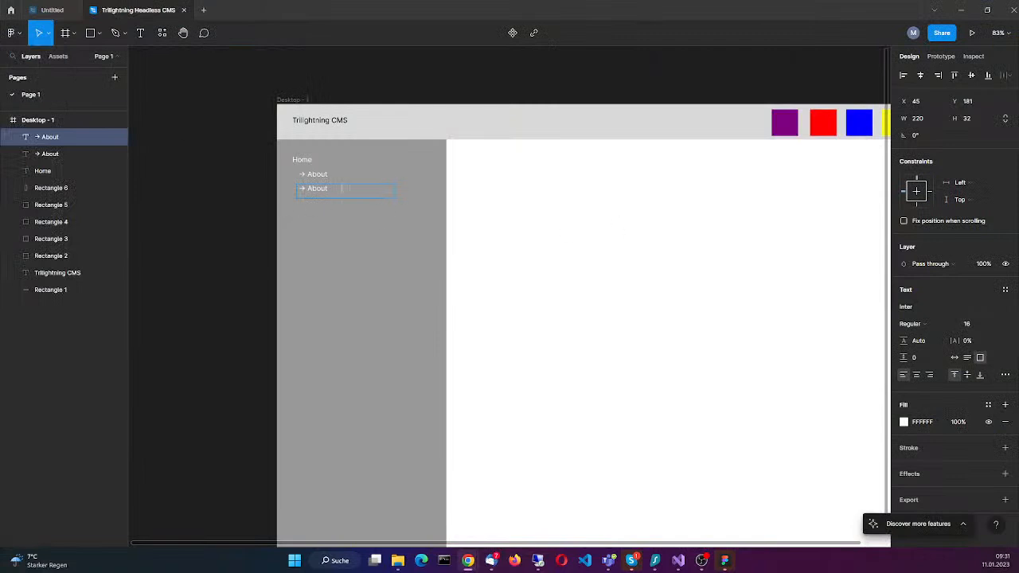
Step: Replace the word "About" in the second indented sidebar entry with "Contact", keeping the arrow
{"action": "left_click", "coordinate": [329, 191]}
{"action": "key", "text": "BackSpace"}
{"action": "key", "text": "BackSpace"}
{"action": "key", "text": "BackSpace"}
{"action": "key", "text": "BackSpace"}
{"action": "key", "text": "BackSpace"}
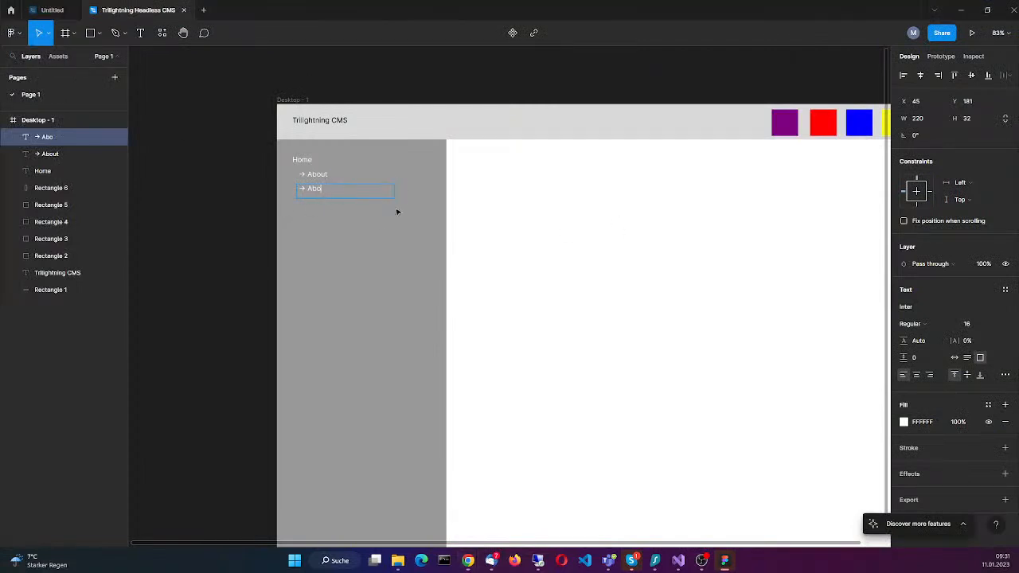
{"action": "type", "text": "Contact"}
{"action": "key", "text": "Escape"}
Step: Duplicate the "→ Contact" entry and place the copy directly below it at X 45, Y 213
{"action": "key", "text": "ctrl+d"}
{"action": "mouse_move", "coordinate": [347, 193]}
{"action": "left_mouse_down"}
{"action": "mouse_move", "coordinate": [348, 241]}
{"action": "mouse_move", "coordinate": [348, 210]}
{"action": "left_mouse_up"}
{"action": "left_click", "coordinate": [372, 267]}
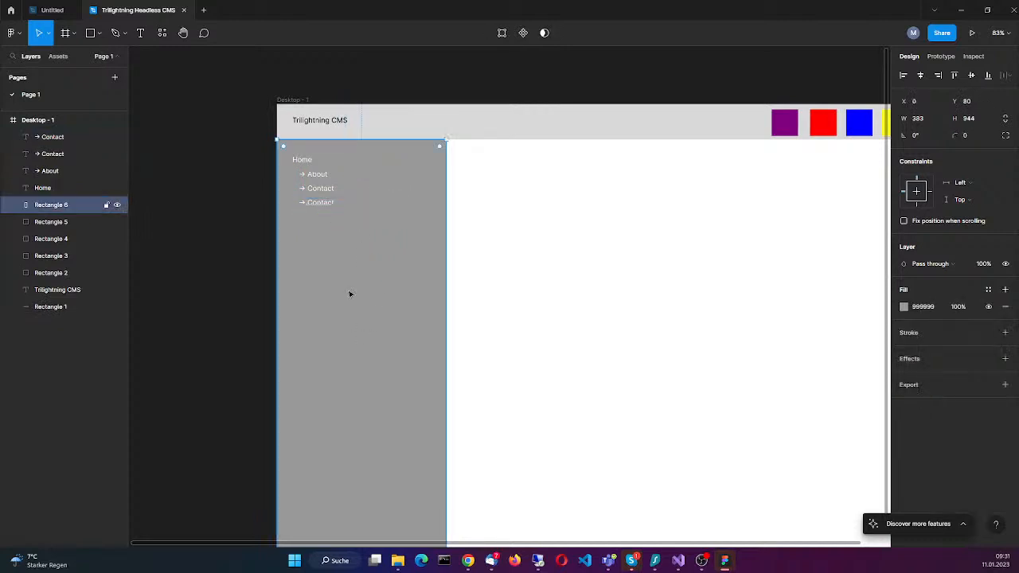
Step: Replace the word "Contact" in the third indented sidebar entry with "Imprint", keeping the arrow
{"action": "left_click", "coordinate": [333, 205]}
{"action": "left_click", "coordinate": [348, 207]}
{"action": "key", "text": "BackSpace"}
{"action": "key", "text": "BackSpace"}
{"action": "key", "text": "BackSpace"}
{"action": "key", "text": "BackSpace"}
{"action": "key", "text": "BackSpace"}
{"action": "key", "text": "BackSpace"}
{"action": "key", "text": "BackSpace"}
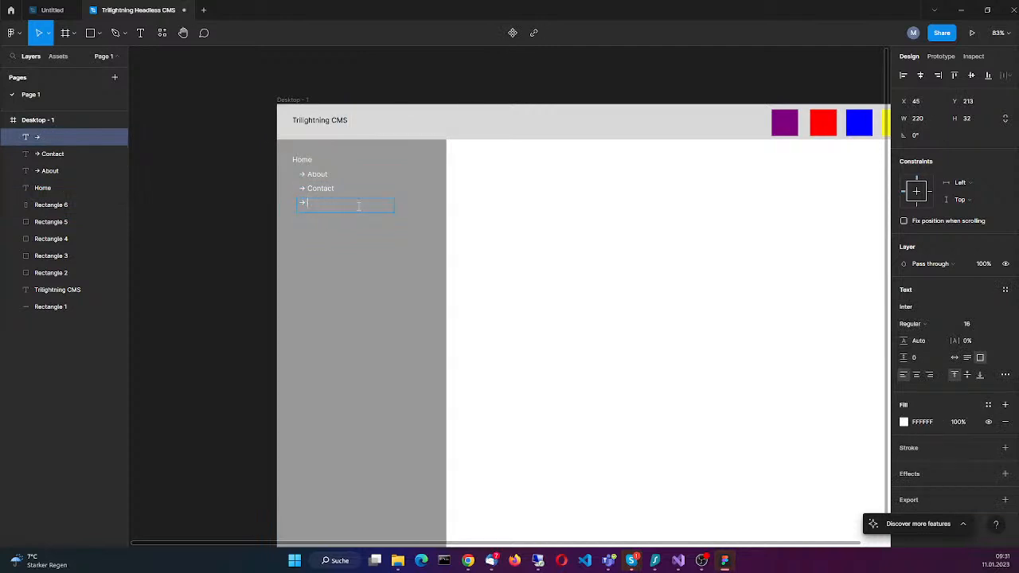
{"action": "type", "text": "Imprint"}
{"action": "key", "text": "Escape"}
{"action": "left_click", "coordinate": [349, 328]}
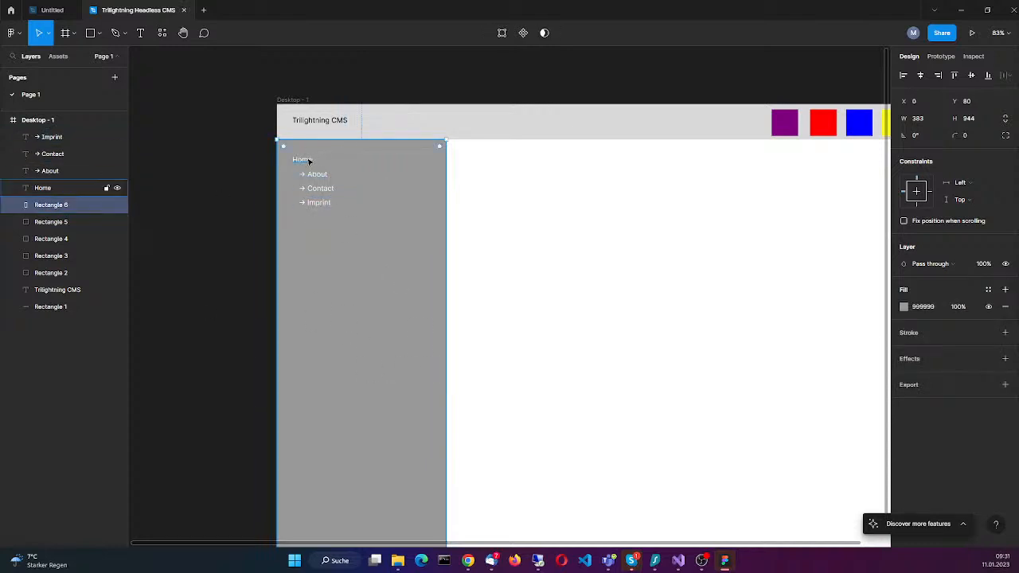
{"action": "left_click", "coordinate": [43, 222]}
{"action": "left_click", "coordinate": [45, 239]}
{"action": "left_click", "coordinate": [47, 222]}
{"action": "left_click", "coordinate": [54, 205]}
Step: Create one component from the sidebar rectangle and the Home, → About, → Contact and → Imprint text layers
{"action": "left_click", "coordinate": [55, 174], "text": "shift"}
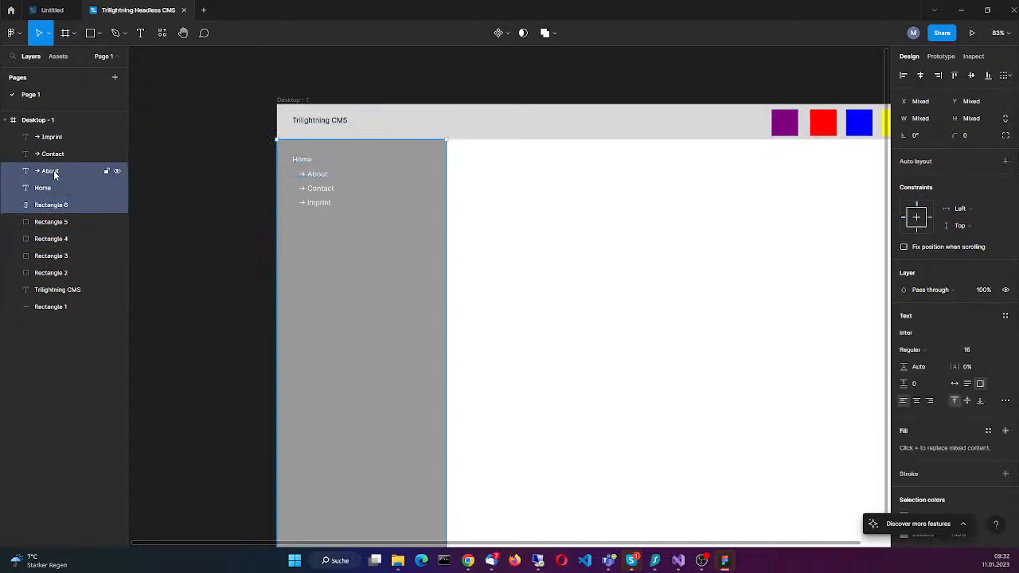
{"action": "left_click", "coordinate": [59, 137], "text": "shift"}
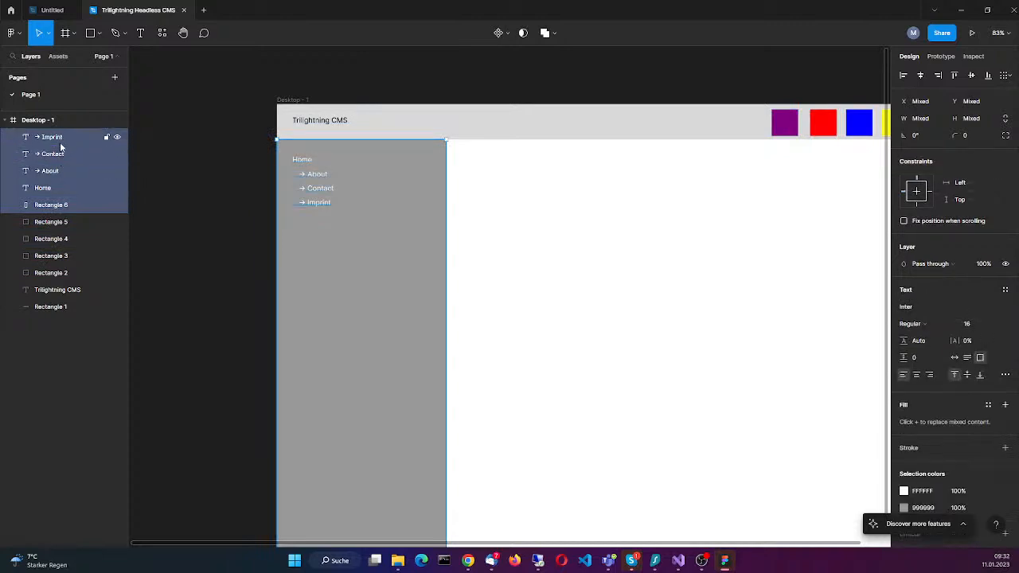
{"action": "right_click", "coordinate": [62, 144]}
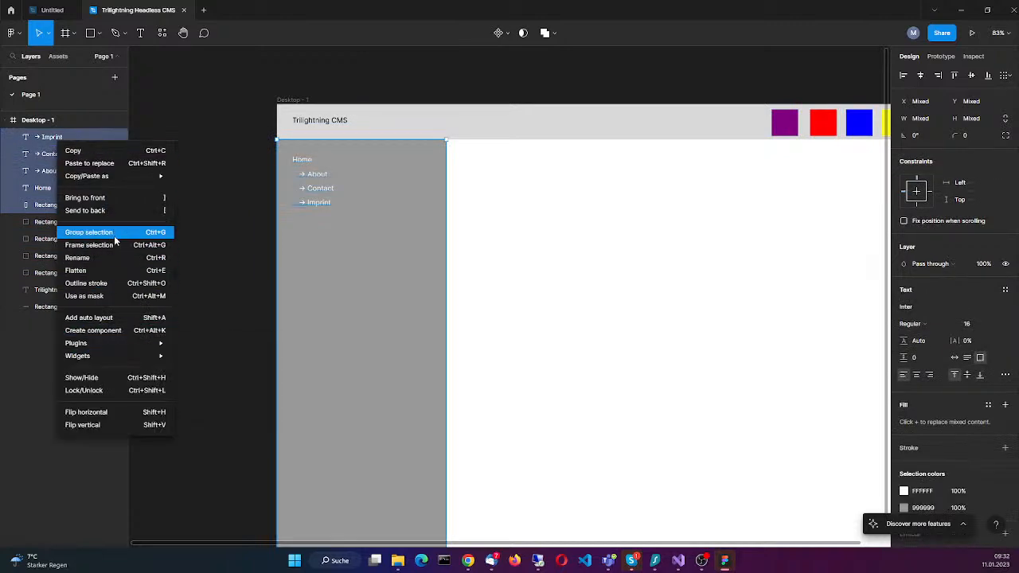
{"action": "left_click", "coordinate": [117, 332]}
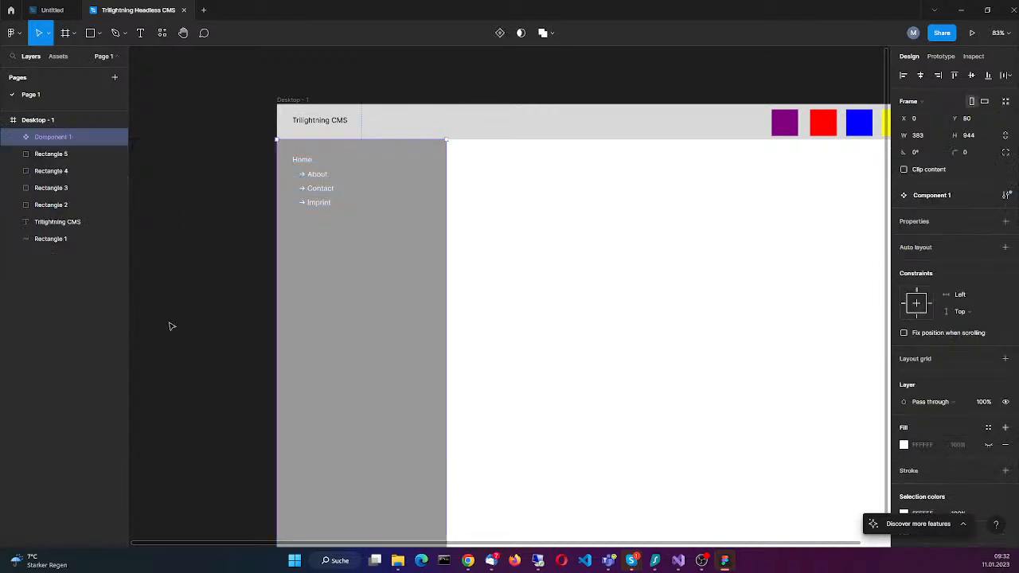
{"action": "left_click", "coordinate": [15, 139]}
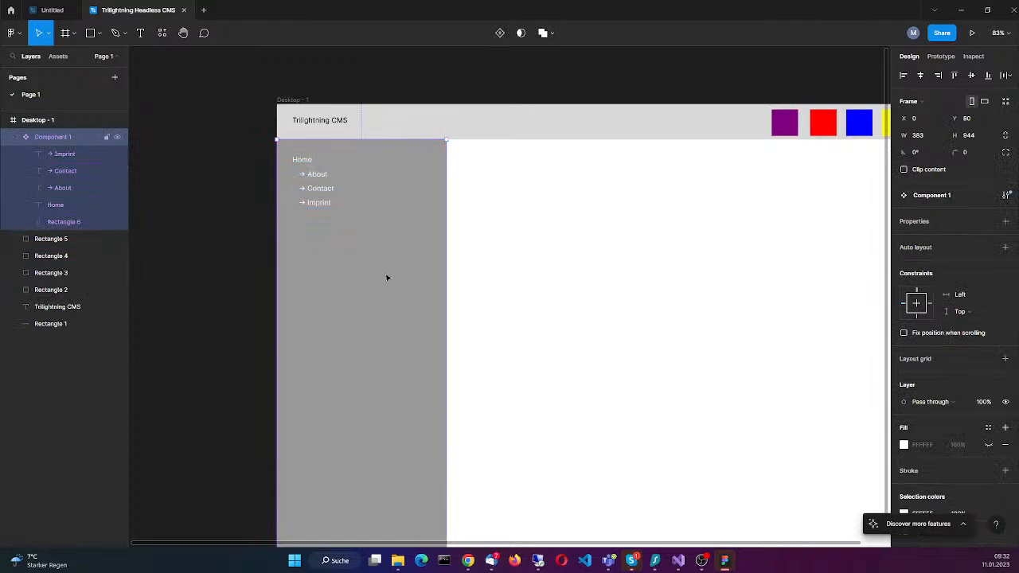
{"action": "left_click_drag", "start_coordinate": [342, 340], "coordinate": [358, 325]}
{"action": "left_click", "coordinate": [48, 156]}
{"action": "left_click", "coordinate": [69, 172]}
{"action": "left_click", "coordinate": [57, 189]}
{"action": "left_click", "coordinate": [62, 207]}
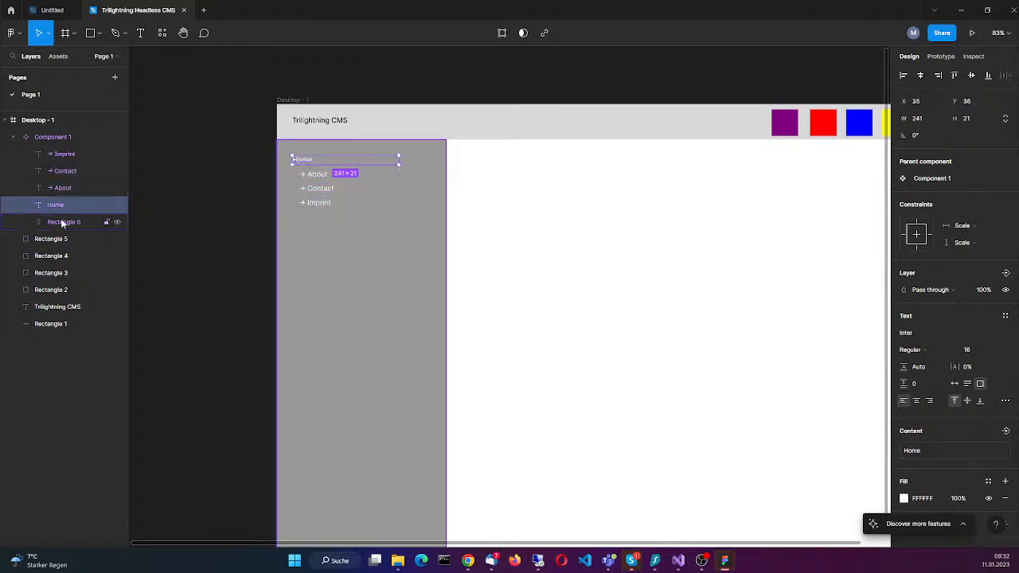
Step: Rename the sidebar component as "Page Tree"
{"action": "left_click", "coordinate": [63, 137]}
{"action": "right_click", "coordinate": [63, 137]}
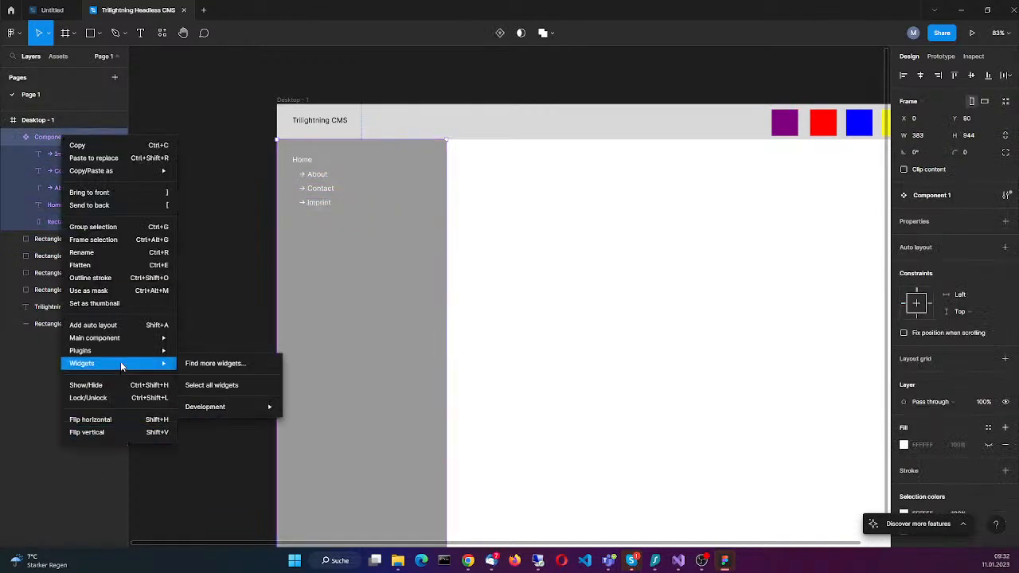
{"action": "left_click", "coordinate": [113, 252]}
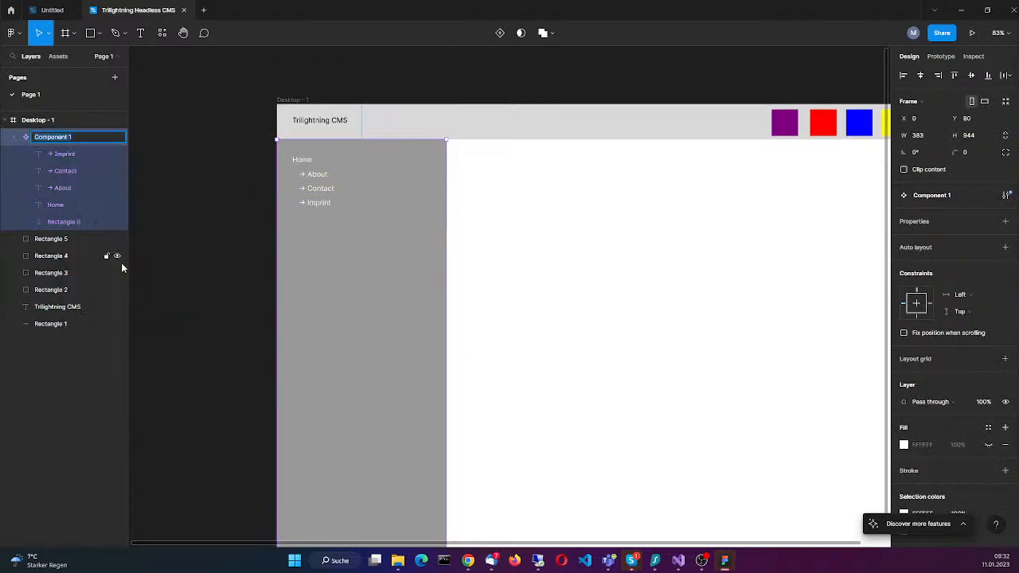
{"action": "type", "text": "Page Tree"}
{"action": "key", "text": "Return"}
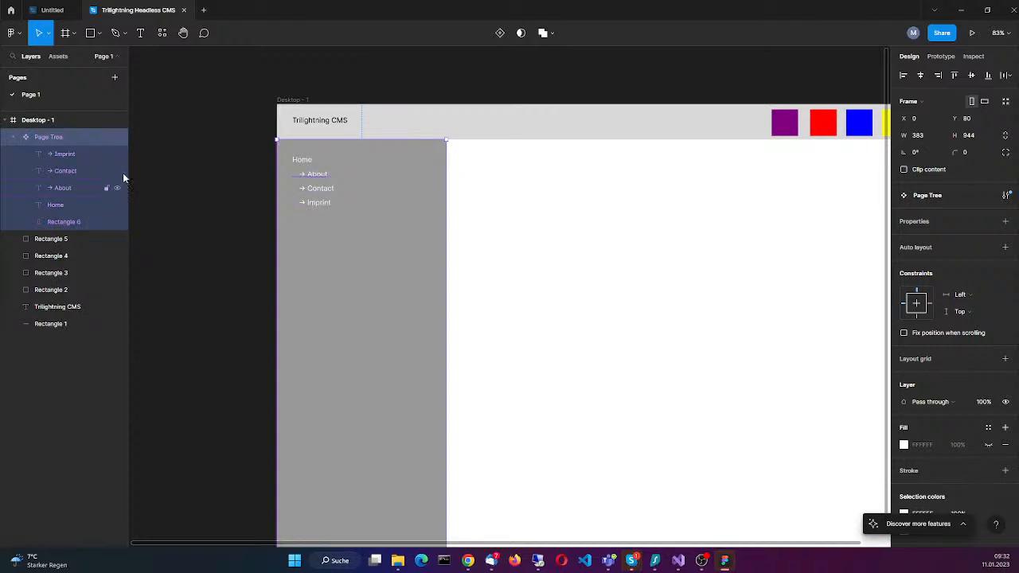
Step: Create one component from the header bar rectangle, the Trilightning CMS title and the four coloured squares
{"action": "mouse_move", "coordinate": [380, 294]}
{"action": "left_mouse_down"}
{"action": "mouse_move", "coordinate": [848, 292]}
{"action": "mouse_move", "coordinate": [439, 311]}
{"action": "mouse_move", "coordinate": [297, 289]}
{"action": "mouse_move", "coordinate": [361, 303]}
{"action": "mouse_move", "coordinate": [380, 294]}
{"action": "left_mouse_up"}
{"action": "left_click", "coordinate": [63, 241]}
{"action": "left_click", "coordinate": [591, 135]}
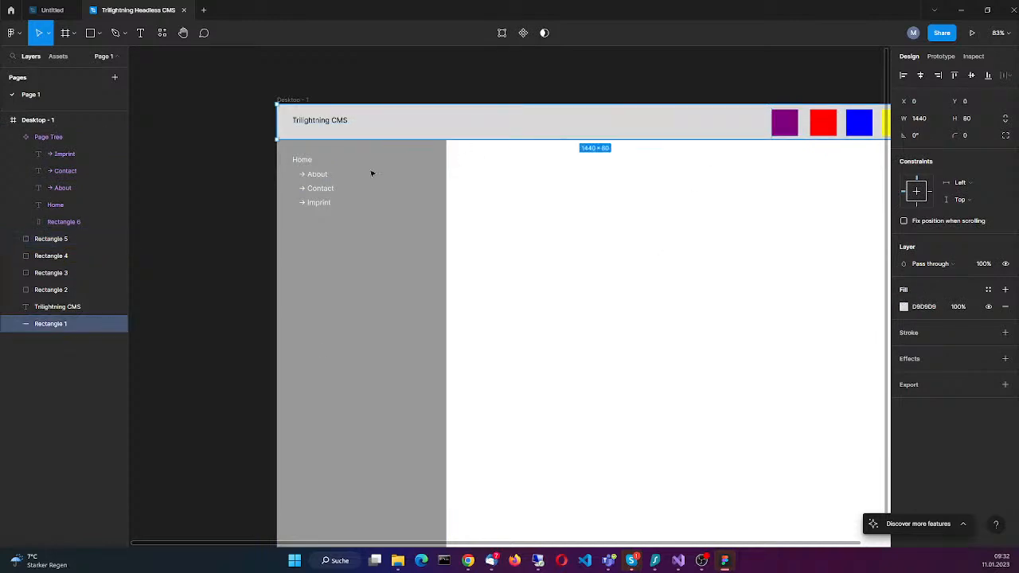
{"action": "left_click", "coordinate": [80, 239], "text": "shift"}
{"action": "right_click", "coordinate": [63, 240]}
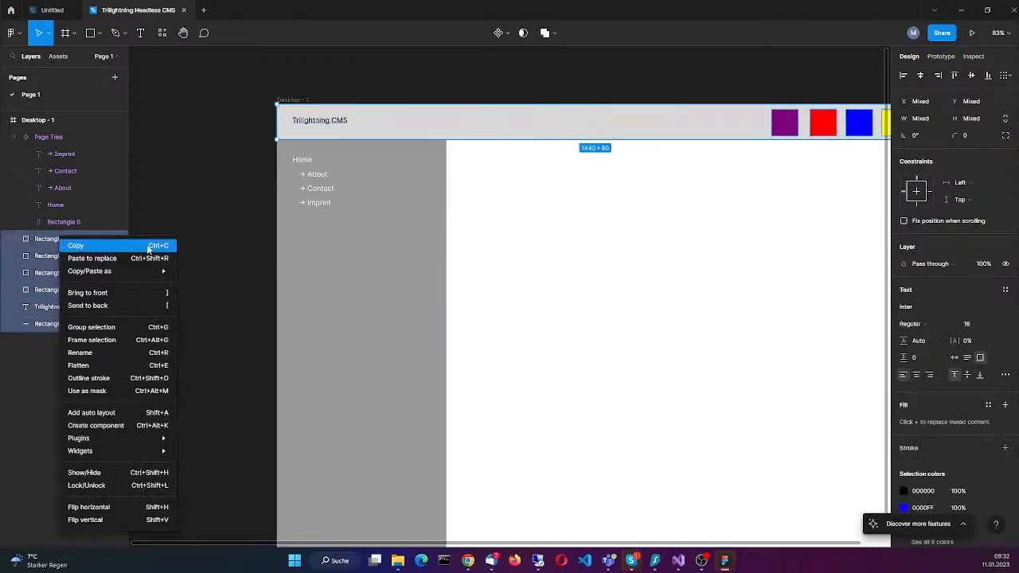
{"action": "left_click", "coordinate": [119, 425]}
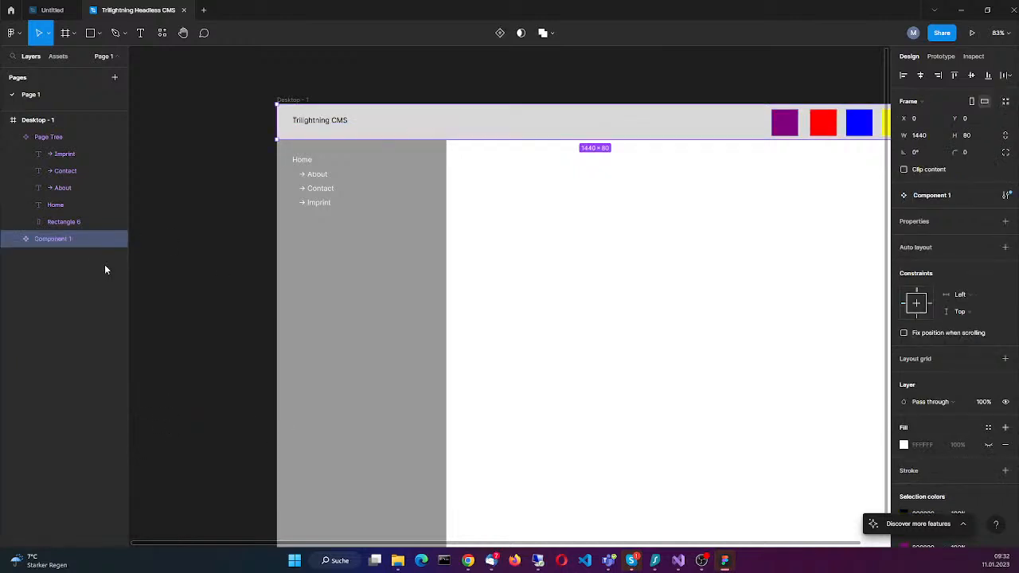
Step: Rename the header bar component as "Header"
{"action": "right_click", "coordinate": [67, 234]}
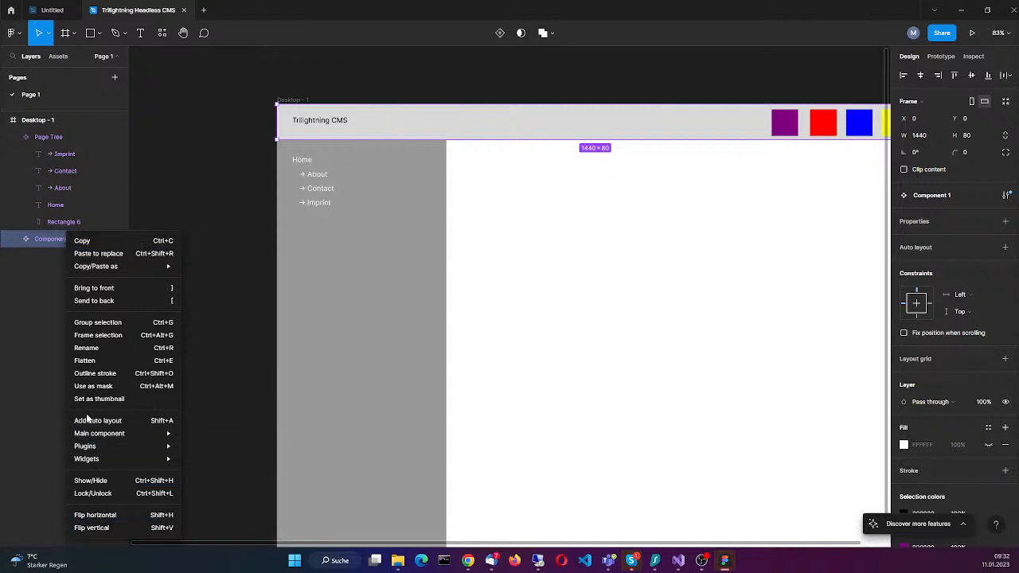
{"action": "left_click", "coordinate": [99, 348]}
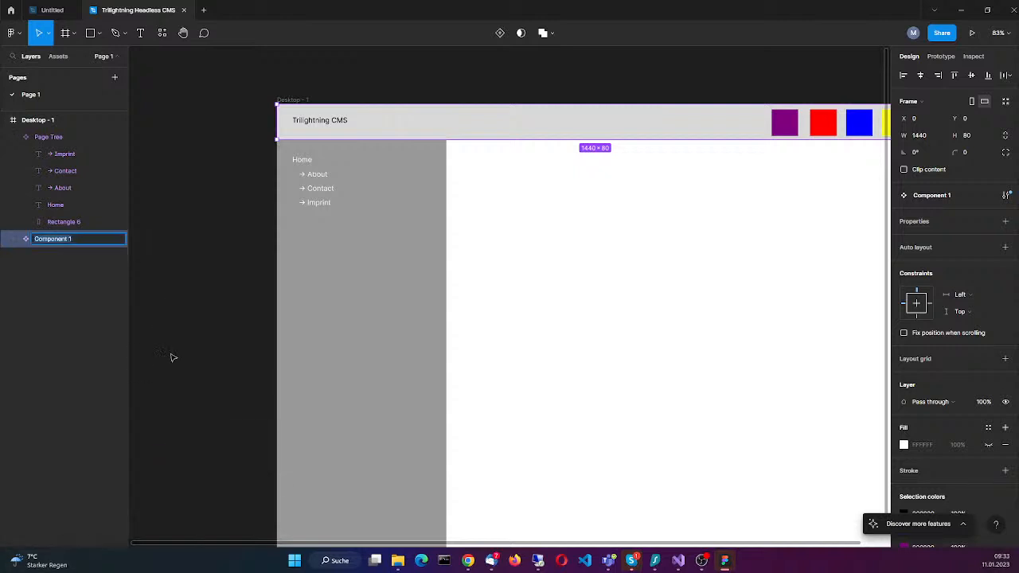
{"action": "type", "text": "Header"}
{"action": "key", "text": "Return"}
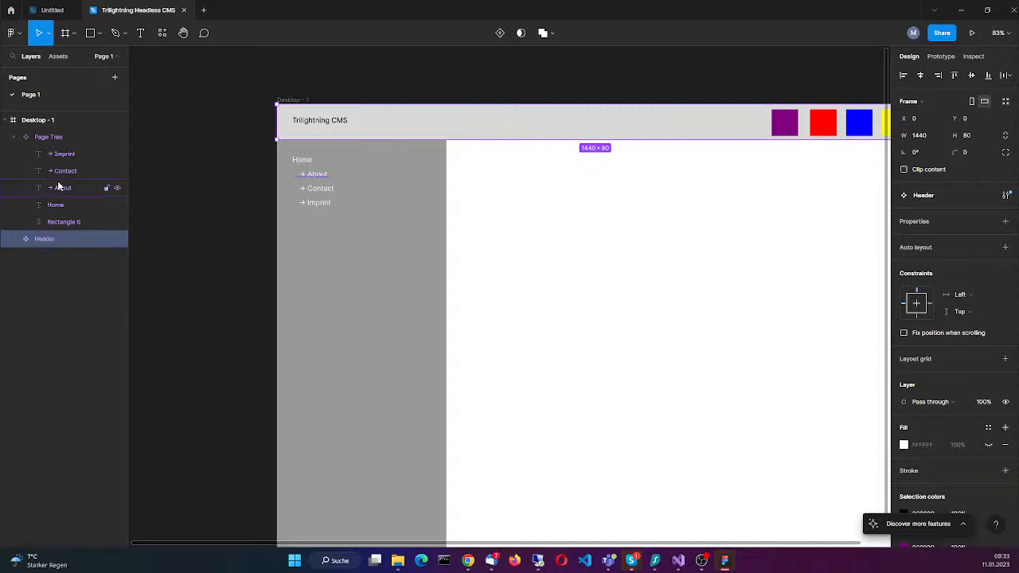
Step: Examine the layers inside the Header component and check both components against the whole Desktop - 1 frame
{"action": "left_click", "coordinate": [13, 240]}
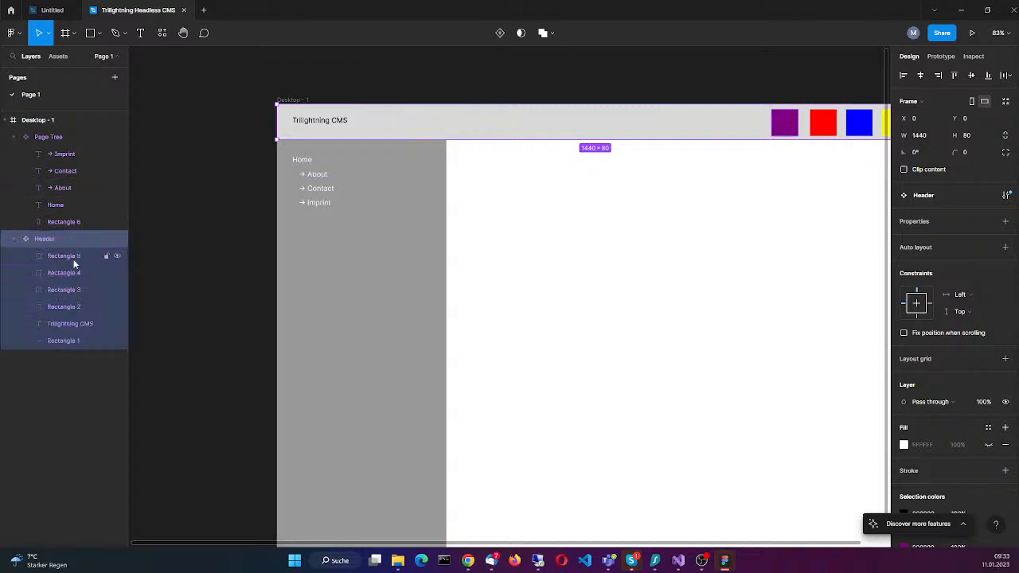
{"action": "left_click", "coordinate": [75, 255]}
{"action": "left_click", "coordinate": [48, 311]}
{"action": "left_click", "coordinate": [76, 258]}
{"action": "left_click", "coordinate": [438, 295]}
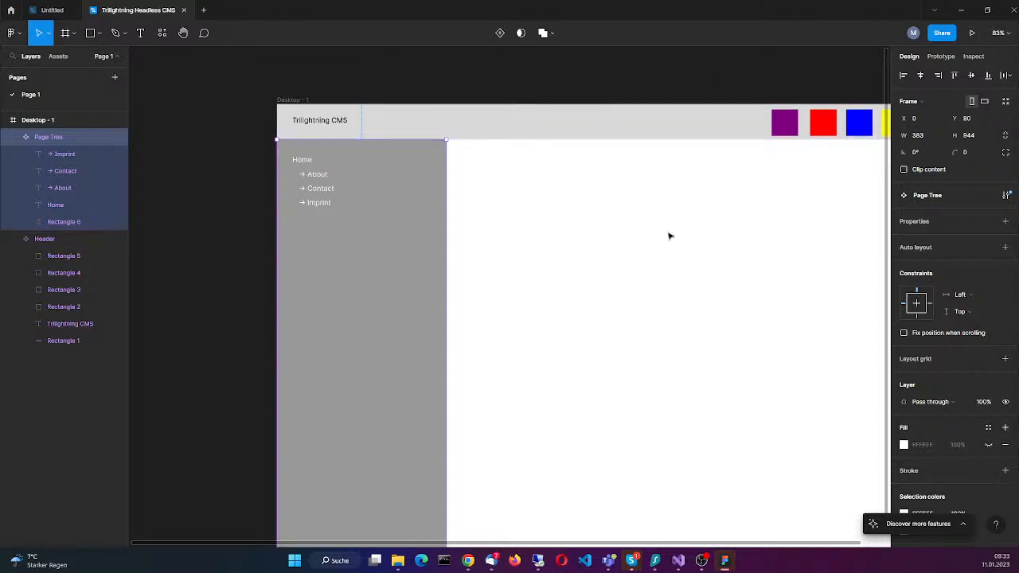
{"action": "scroll", "coordinate": [578, 348], "scroll_direction": "down", "scroll_amount": 4}
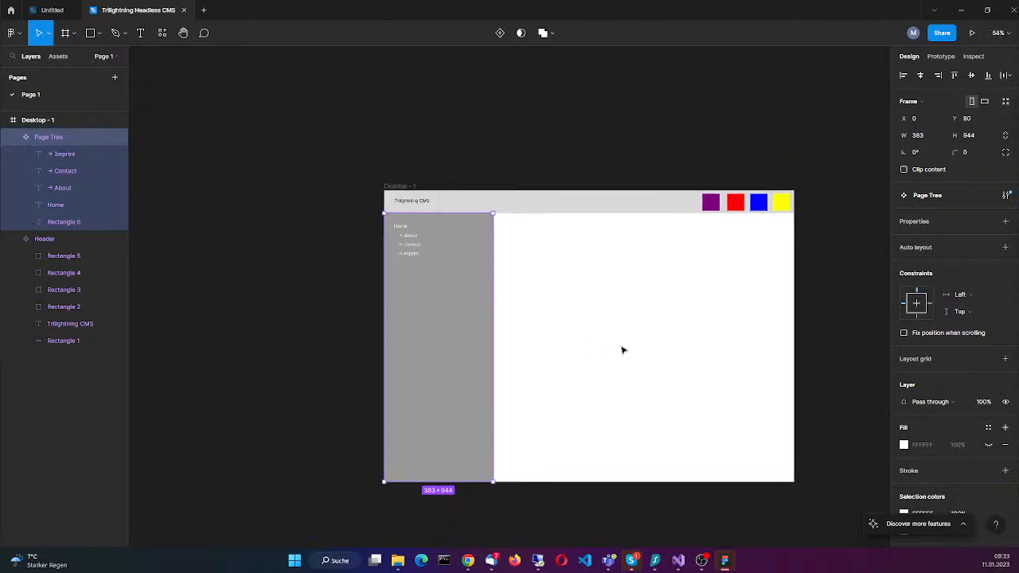
{"action": "left_click", "coordinate": [856, 315]}
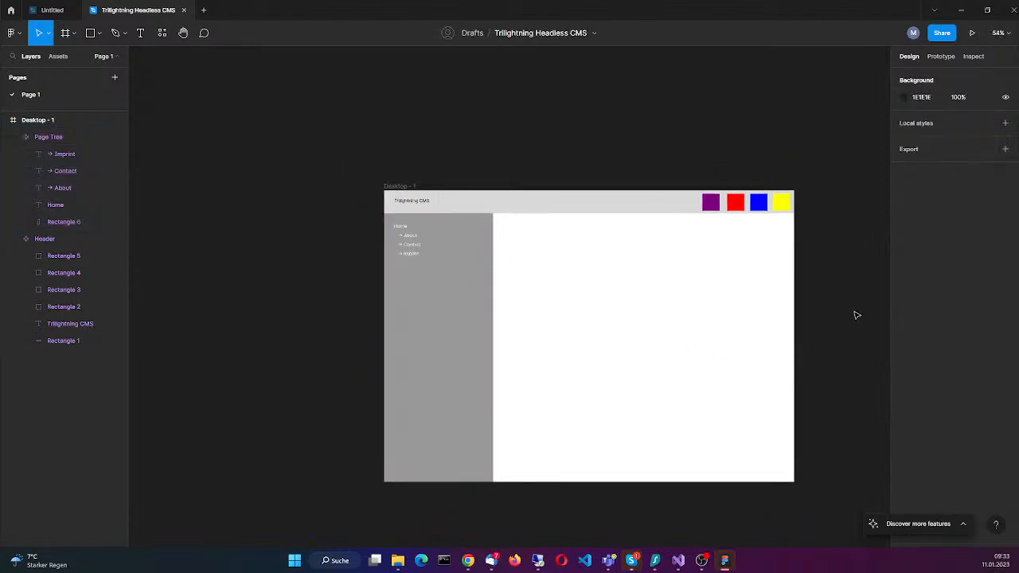
{"action": "scroll", "coordinate": [694, 334], "scroll_direction": "right", "scroll_amount": 3}
{"action": "scroll", "coordinate": [759, 260], "scroll_direction": "down", "scroll_amount": 2}
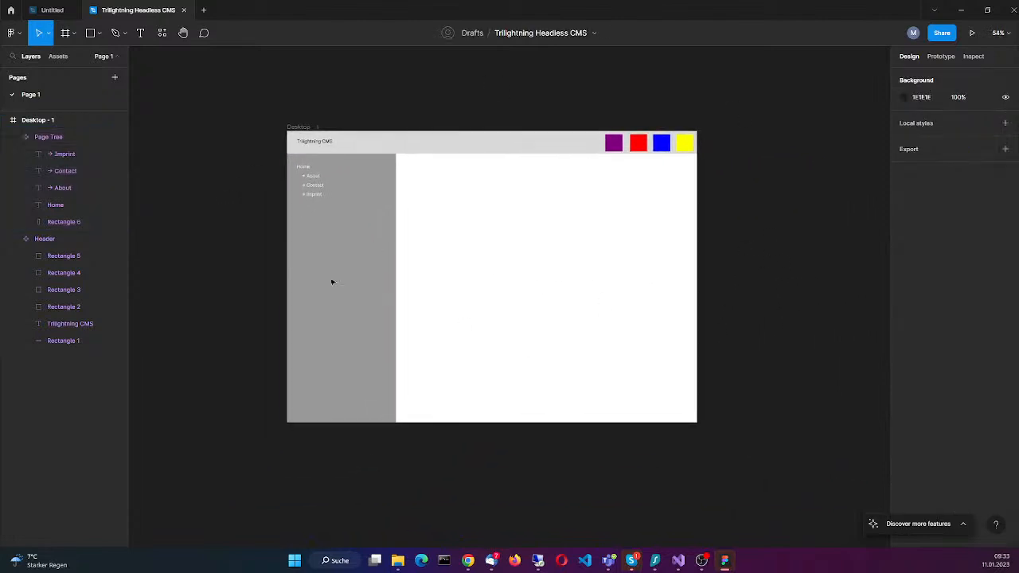
{"action": "left_click", "coordinate": [310, 178]}
{"action": "left_click", "coordinate": [461, 139]}
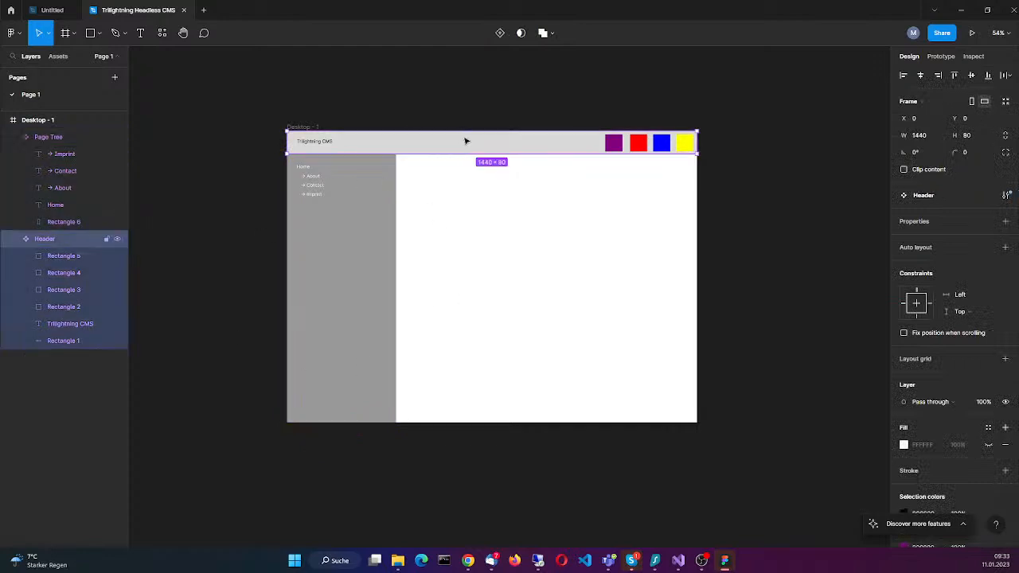
{"action": "left_click", "coordinate": [314, 275]}
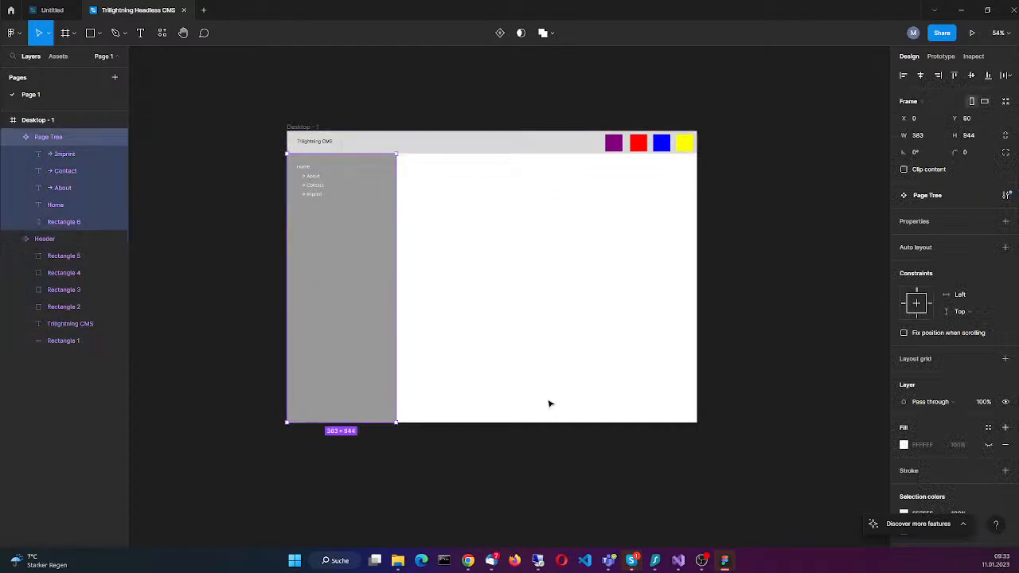
{"action": "left_click", "coordinate": [579, 278]}
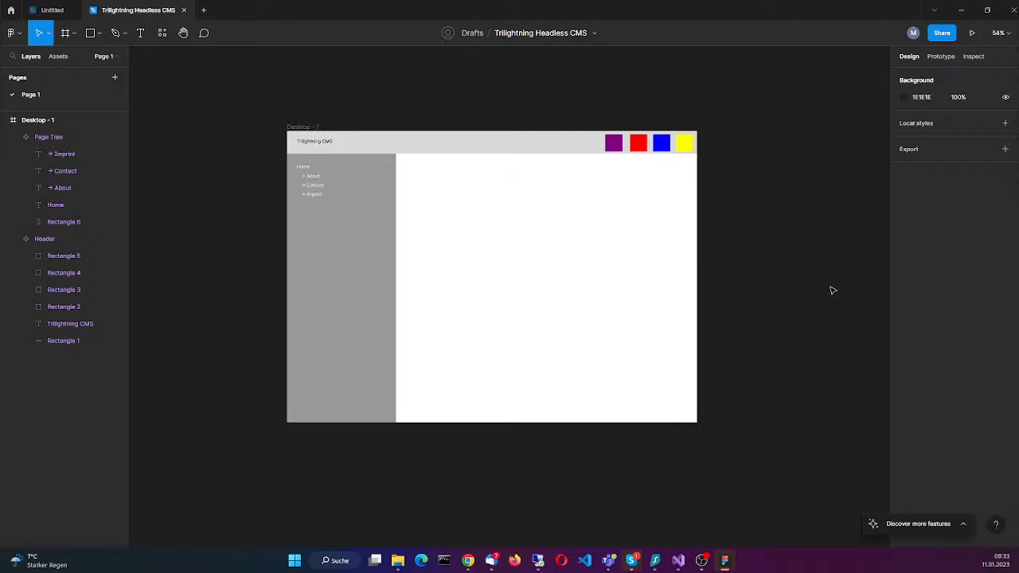
{"action": "left_click", "coordinate": [66, 33]}
{"action": "left_click", "coordinate": [74, 32]}
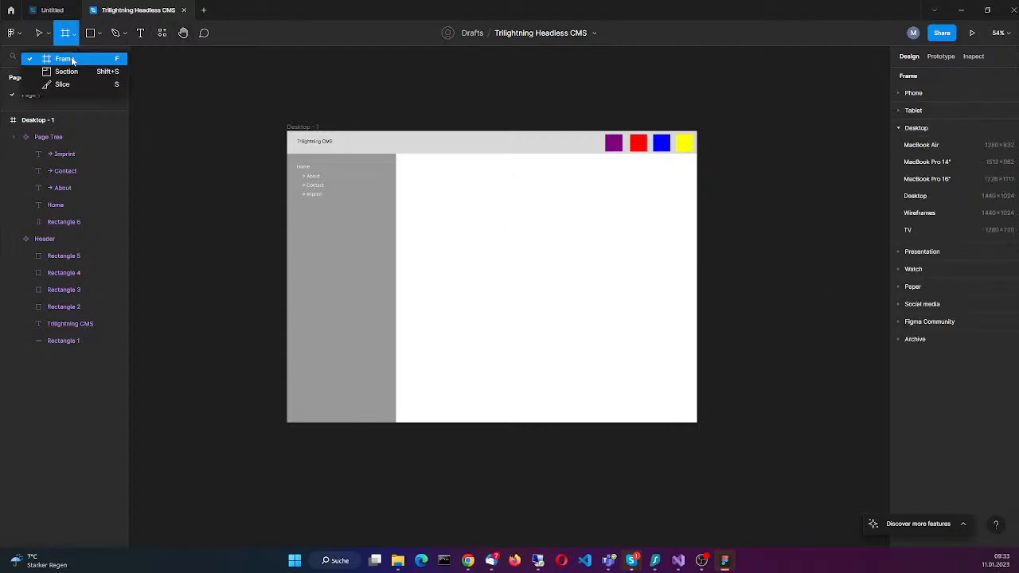
{"action": "left_click", "coordinate": [49, 32]}
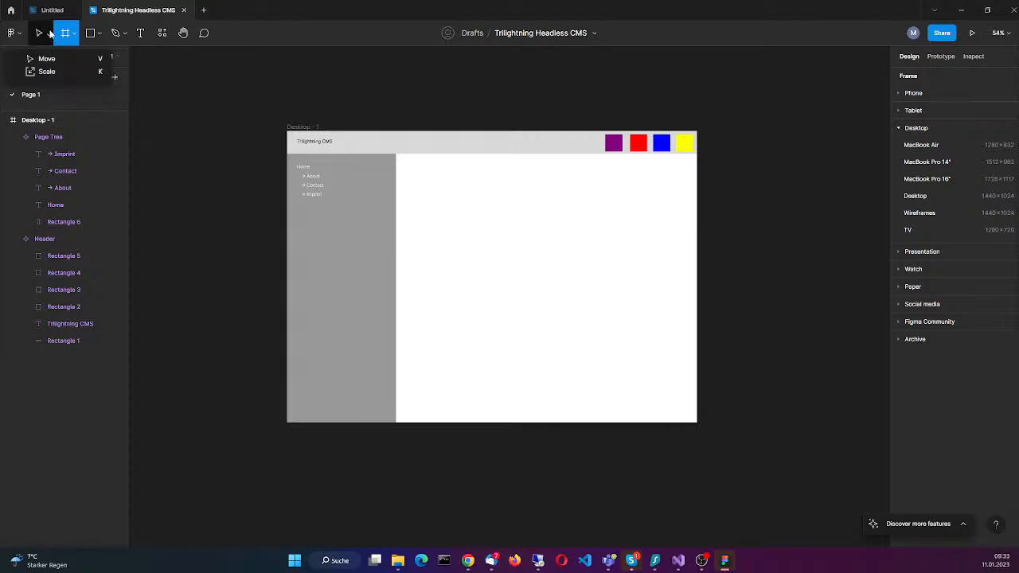
{"action": "left_click", "coordinate": [39, 120]}
{"action": "left_click", "coordinate": [7, 120]}
{"action": "left_click", "coordinate": [74, 32]}
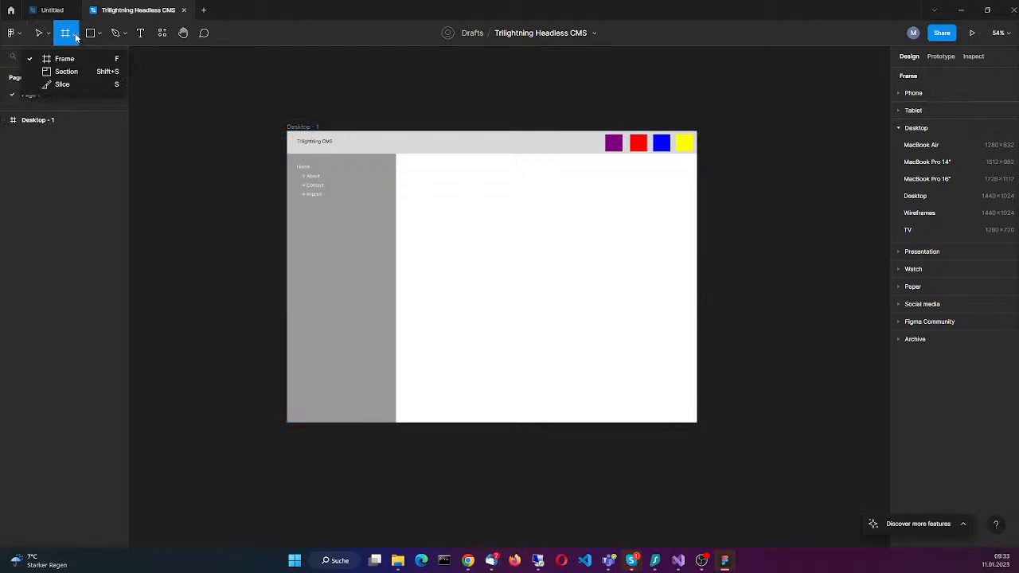
{"action": "left_click", "coordinate": [65, 60]}
{"action": "left_click", "coordinate": [74, 32]}
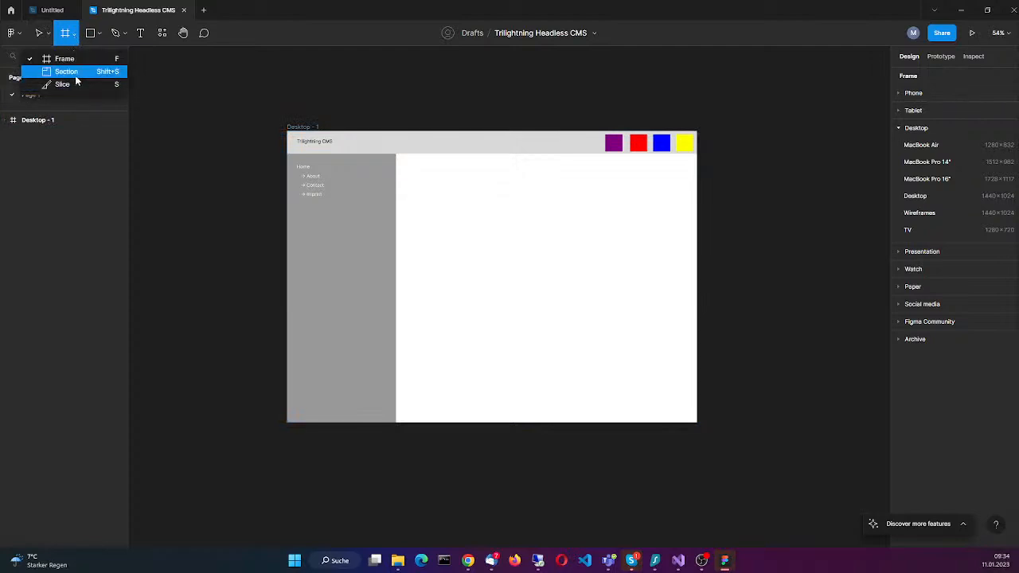
Step: Copy the Desktop - 1 frame and paste the duplicate beside it
{"action": "left_click", "coordinate": [55, 122]}
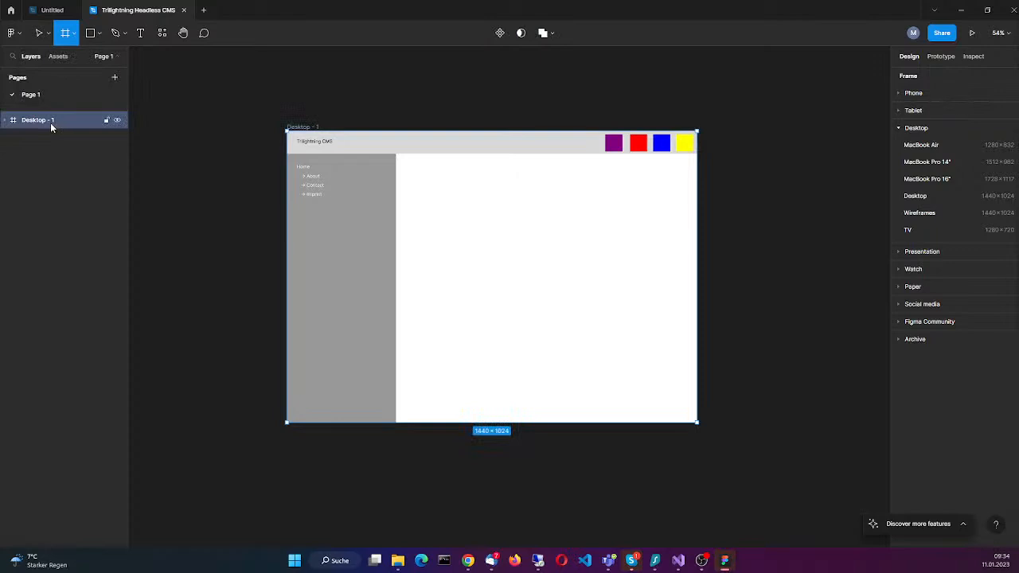
{"action": "right_click", "coordinate": [51, 122]}
{"action": "left_click", "coordinate": [97, 133]}
{"action": "key", "text": "ctrl+v"}
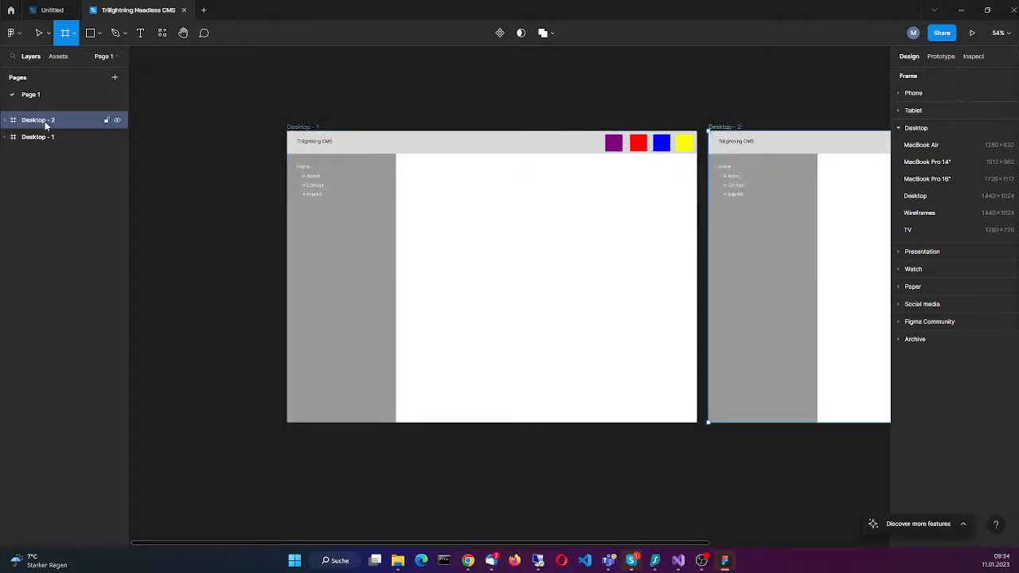
Step: Move the Desktop - 2 frame horizontally away from Desktop - 1 to leave a wider gap between them
{"action": "scroll", "coordinate": [757, 258], "scroll_direction": "down", "scroll_amount": 5, "text": "ctrl"}
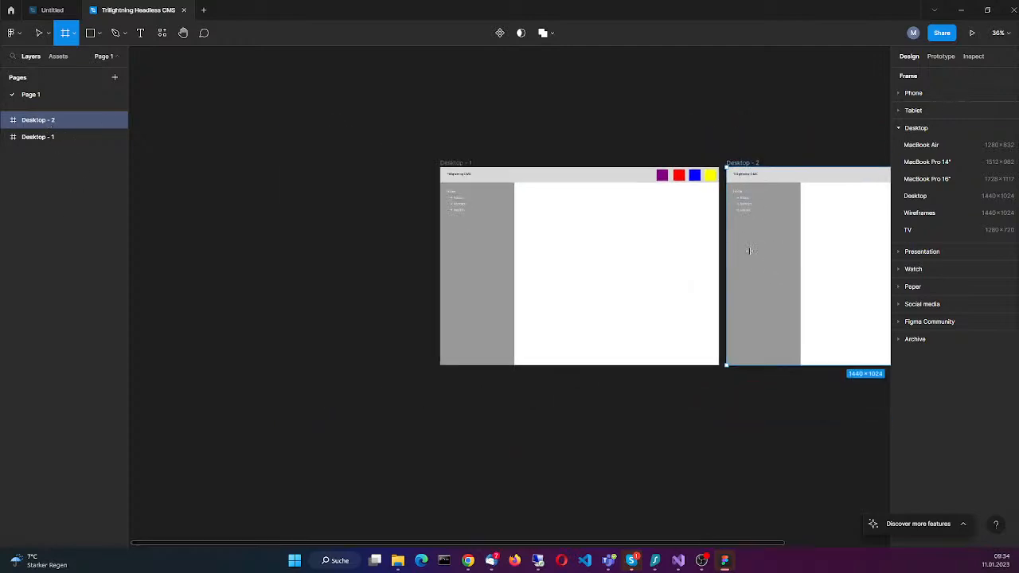
{"action": "scroll", "coordinate": [526, 400], "scroll_direction": "right", "scroll_amount": 5}
{"action": "left_click_drag", "start_coordinate": [512, 216], "coordinate": [587, 223]}
{"action": "key", "text": "ctrl+z"}
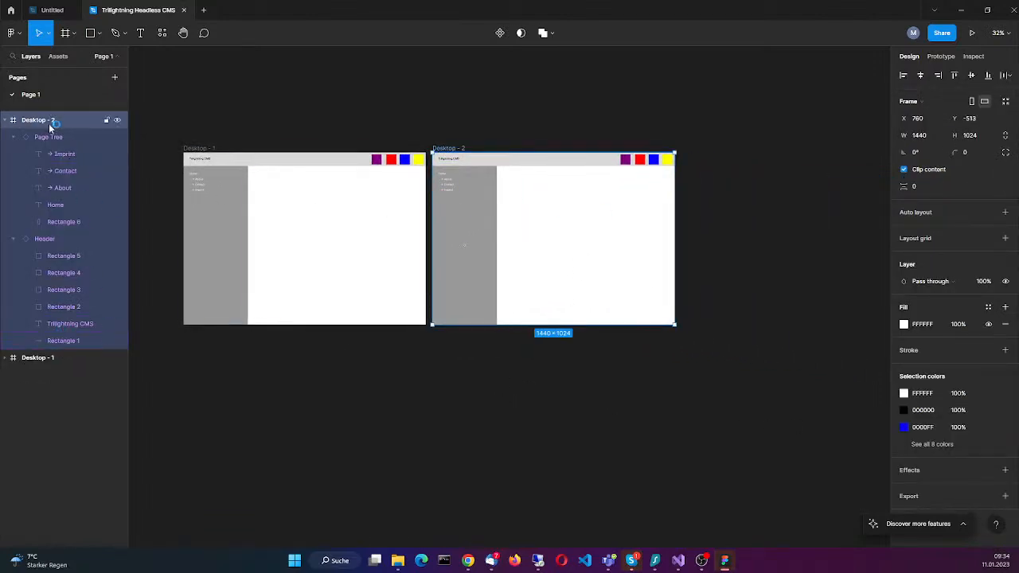
{"action": "left_click_drag", "start_coordinate": [548, 187], "coordinate": [613, 187]}
{"action": "left_click", "coordinate": [551, 438]}
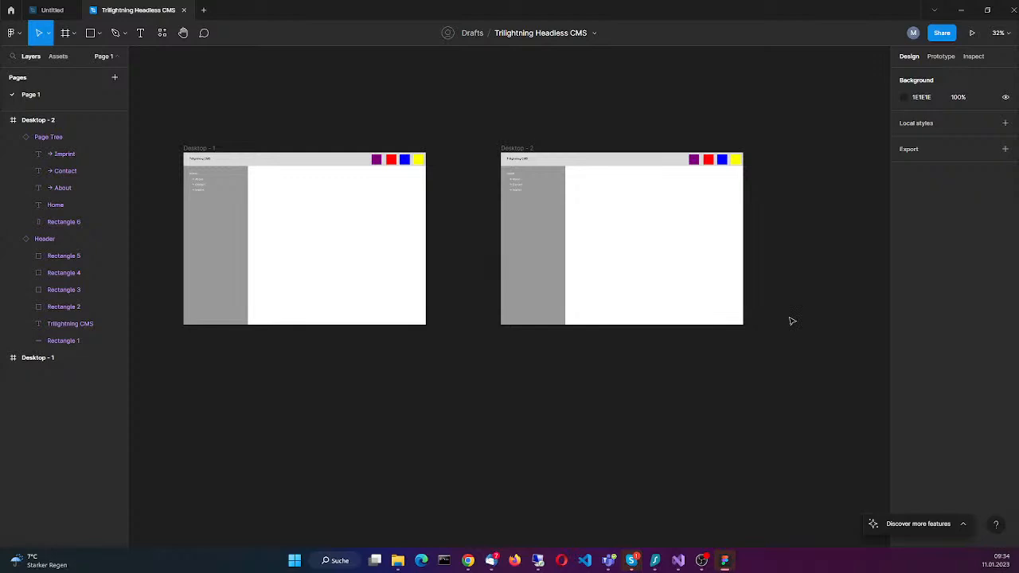
Step: Select the Home text in the Desktop - 1 Page Tree and show its prototype options
{"action": "scroll", "coordinate": [199, 205], "scroll_direction": "up", "scroll_amount": 5}
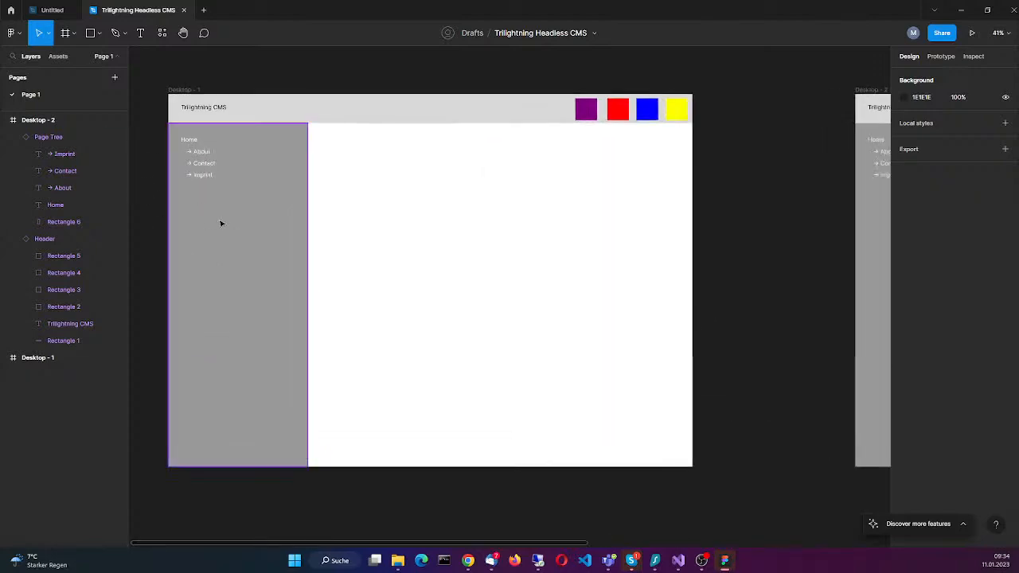
{"action": "left_click", "coordinate": [194, 141]}
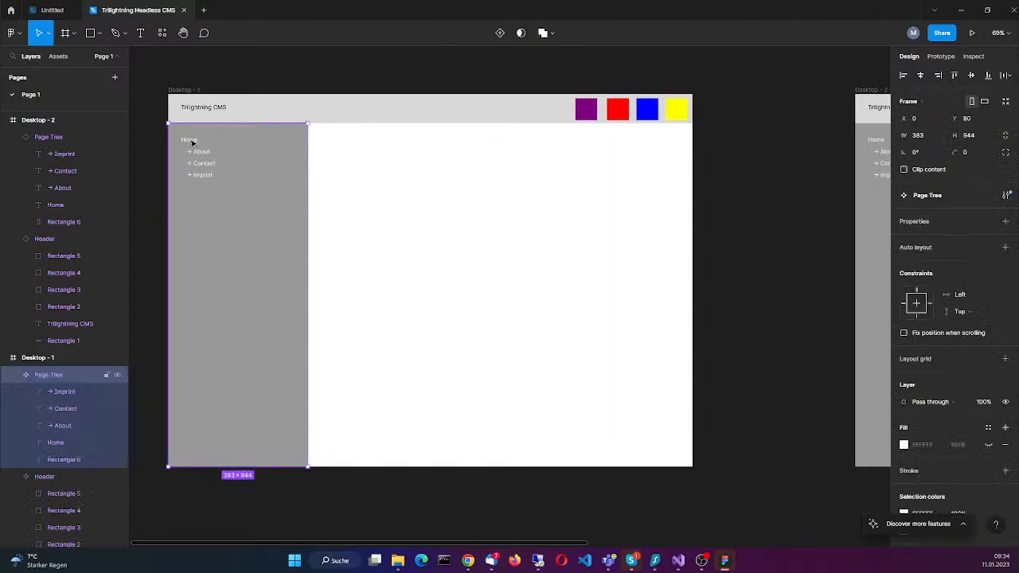
{"action": "left_click", "coordinate": [191, 142]}
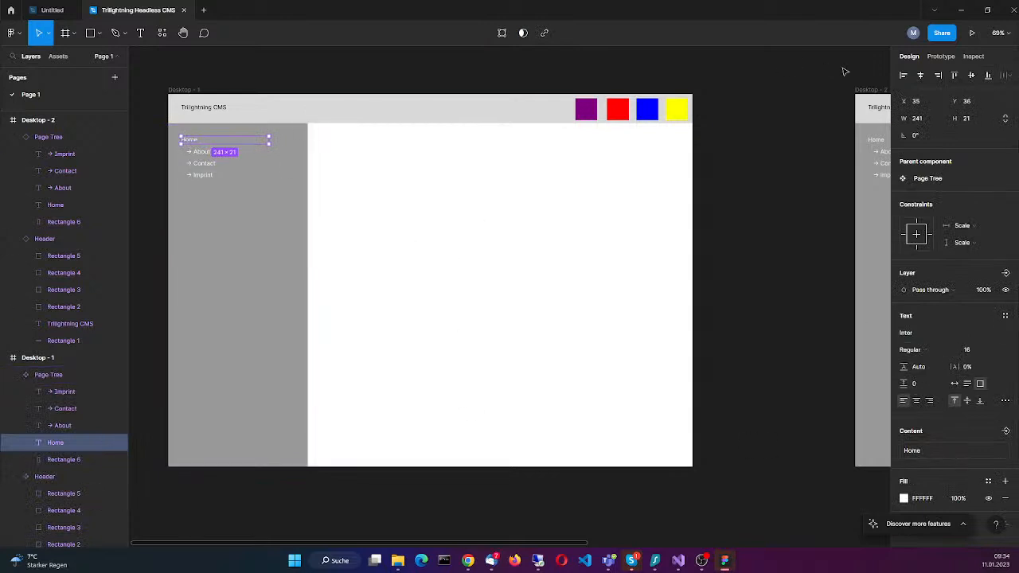
{"action": "left_click", "coordinate": [941, 57]}
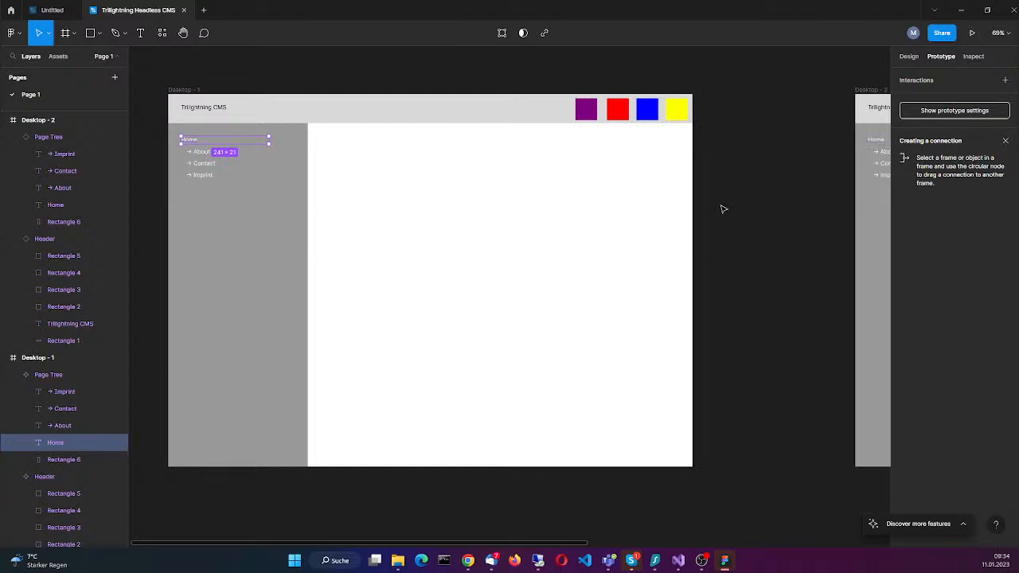
Step: Examine the prototype settings and the available device presets, dismissing the hint about creating a connection
{"action": "left_click", "coordinate": [963, 111]}
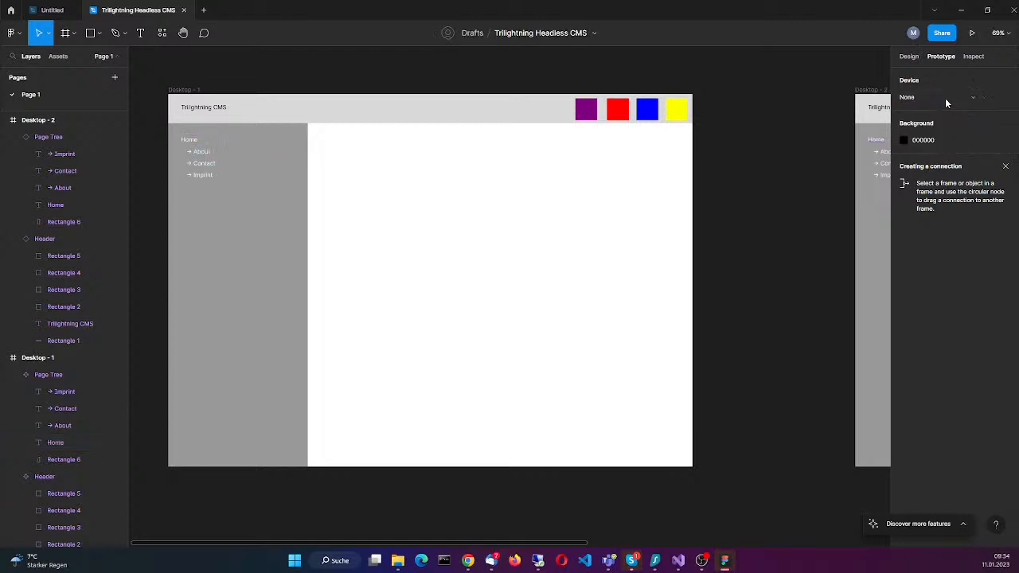
{"action": "left_click", "coordinate": [945, 98]}
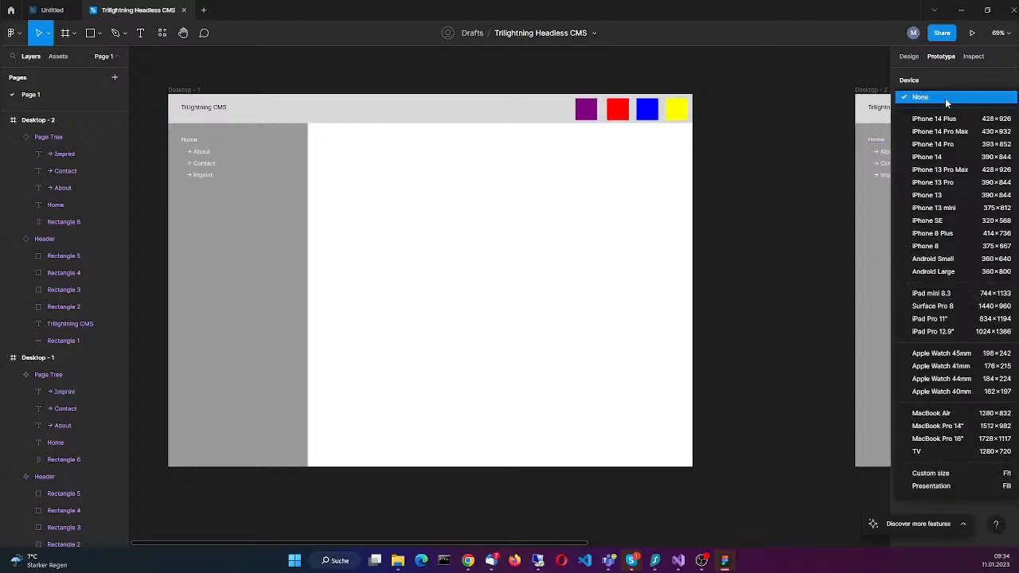
{"action": "left_click", "coordinate": [957, 78]}
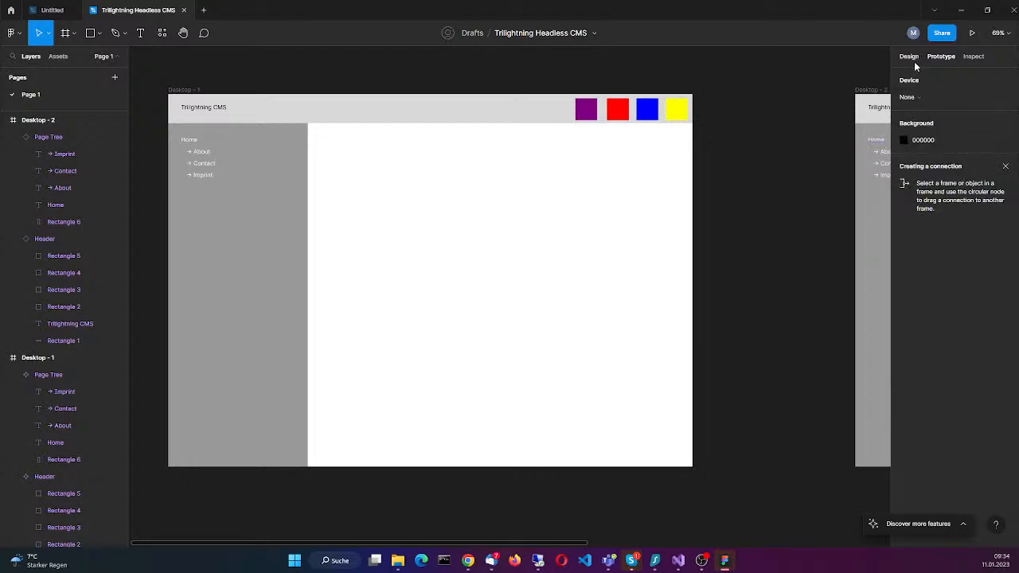
{"action": "left_click", "coordinate": [915, 99]}
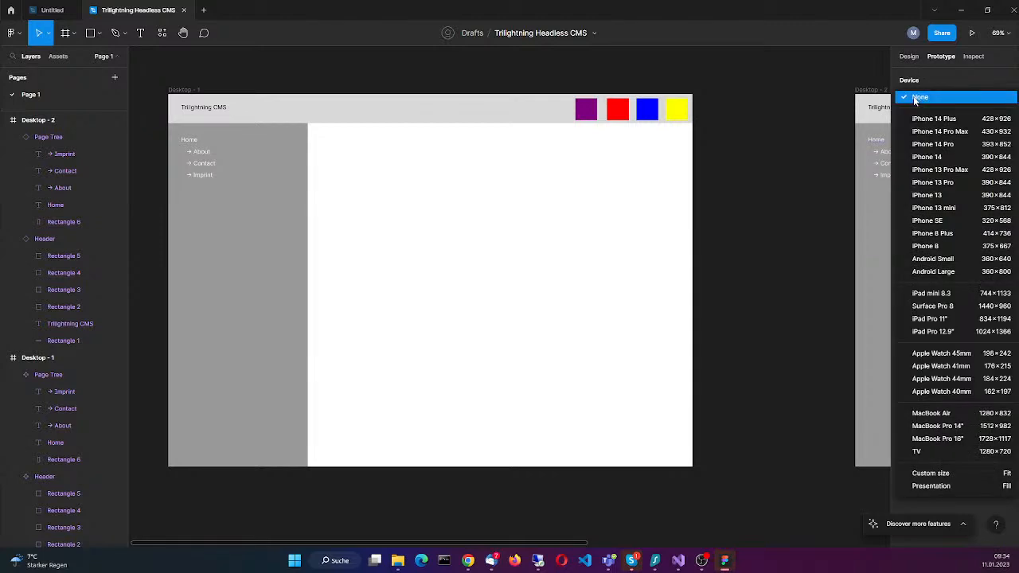
{"action": "left_click", "coordinate": [955, 78]}
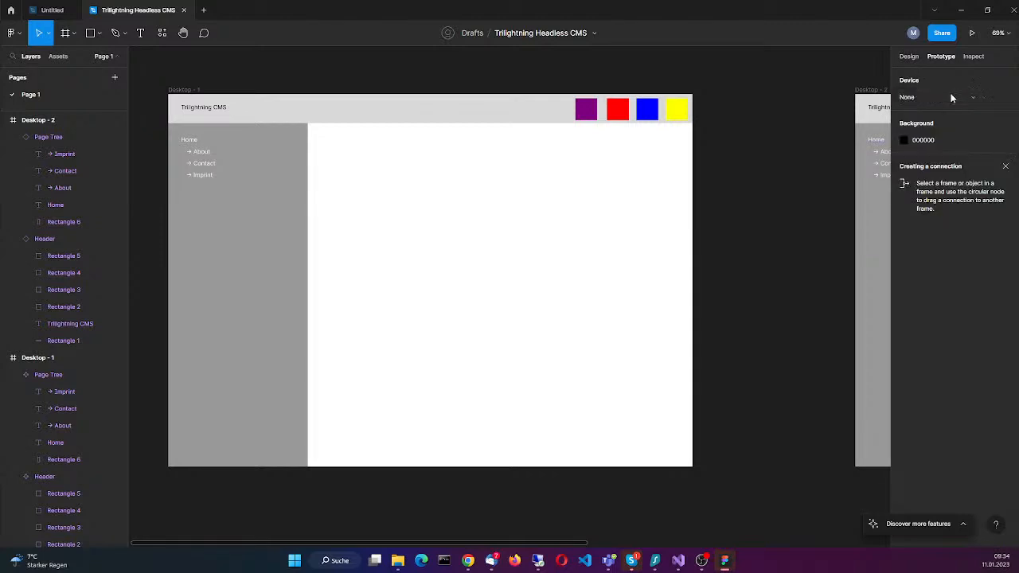
{"action": "left_click", "coordinate": [1006, 169]}
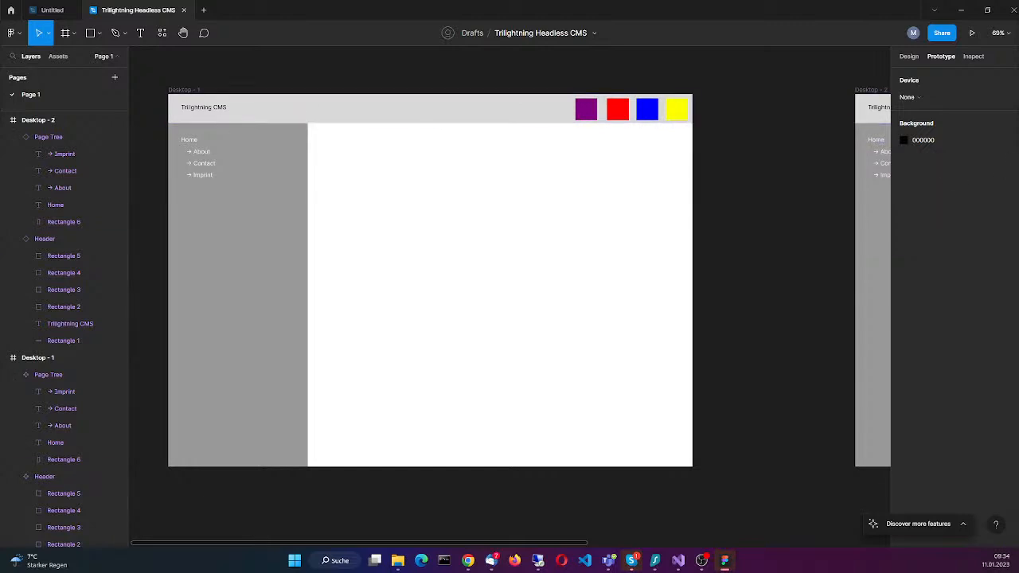
{"action": "left_click", "coordinate": [971, 57]}
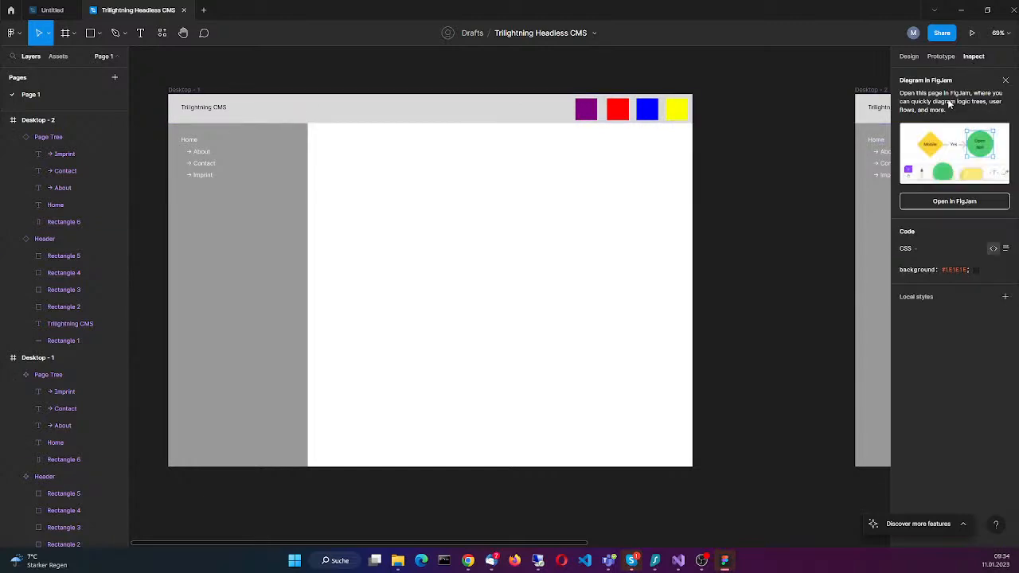
{"action": "left_click", "coordinate": [940, 57]}
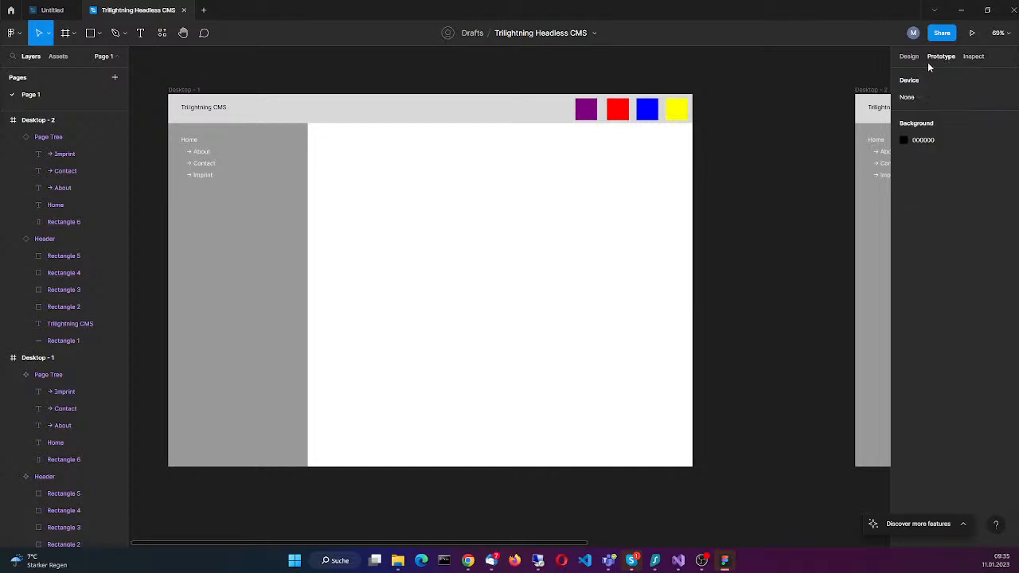
{"action": "left_click", "coordinate": [927, 98]}
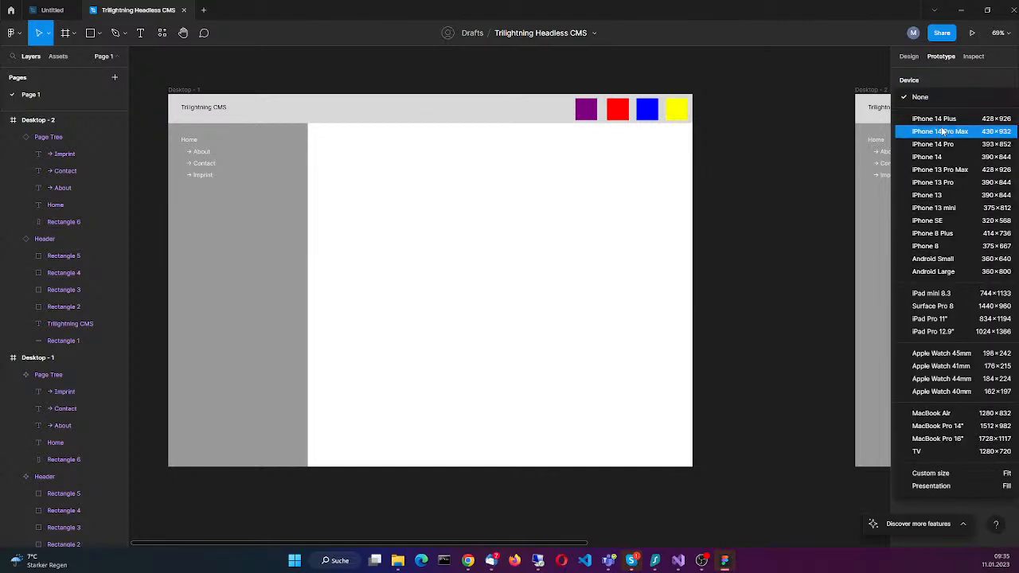
{"action": "left_click", "coordinate": [938, 97]}
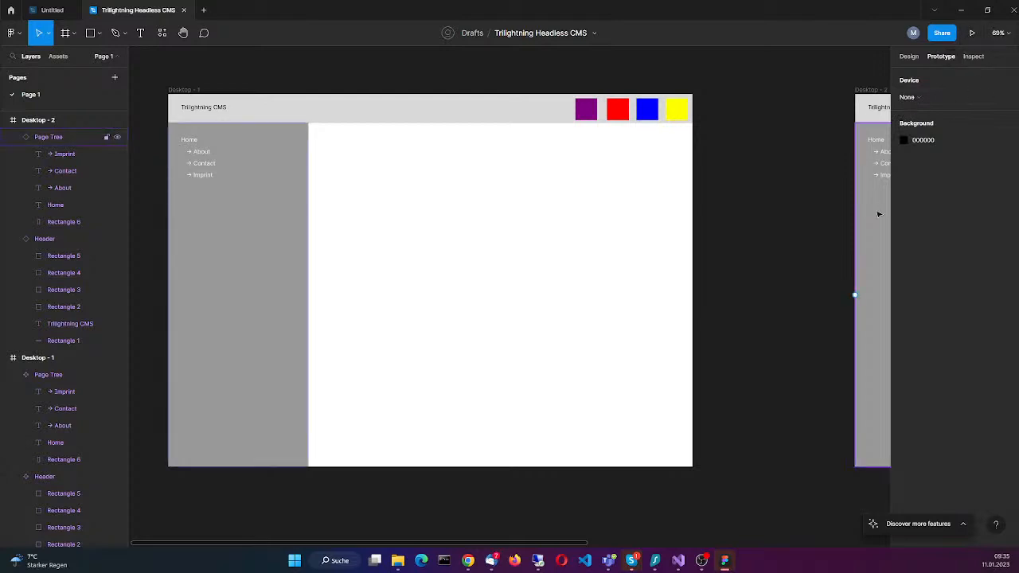
Step: Try to draw a prototype connection from the Page Tree in Desktop - 2 to the Home text in Desktop - 1
{"action": "left_click_drag", "start_coordinate": [856, 296], "coordinate": [196, 141]}
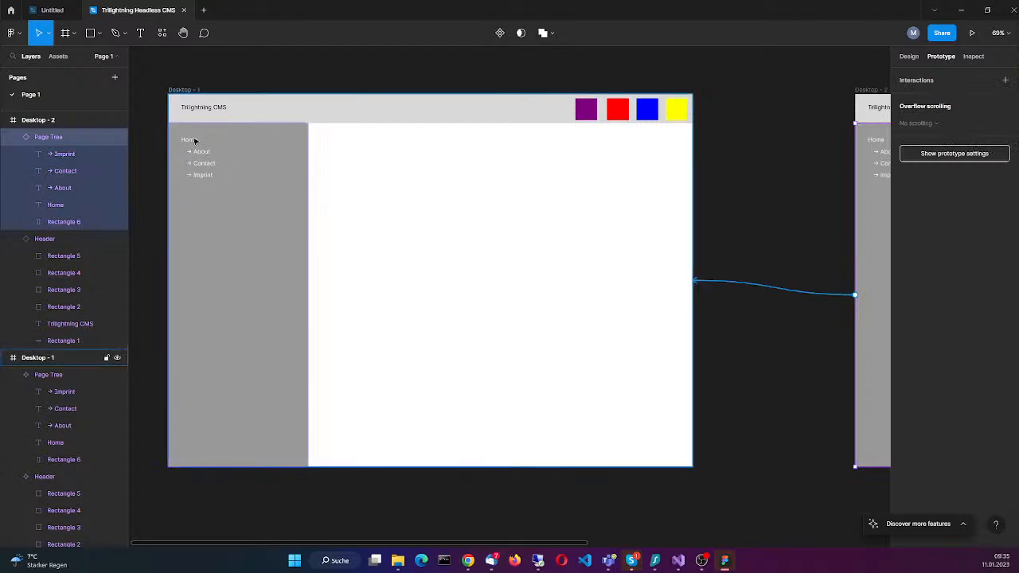
{"action": "left_click_drag", "start_coordinate": [861, 249], "coordinate": [799, 296]}
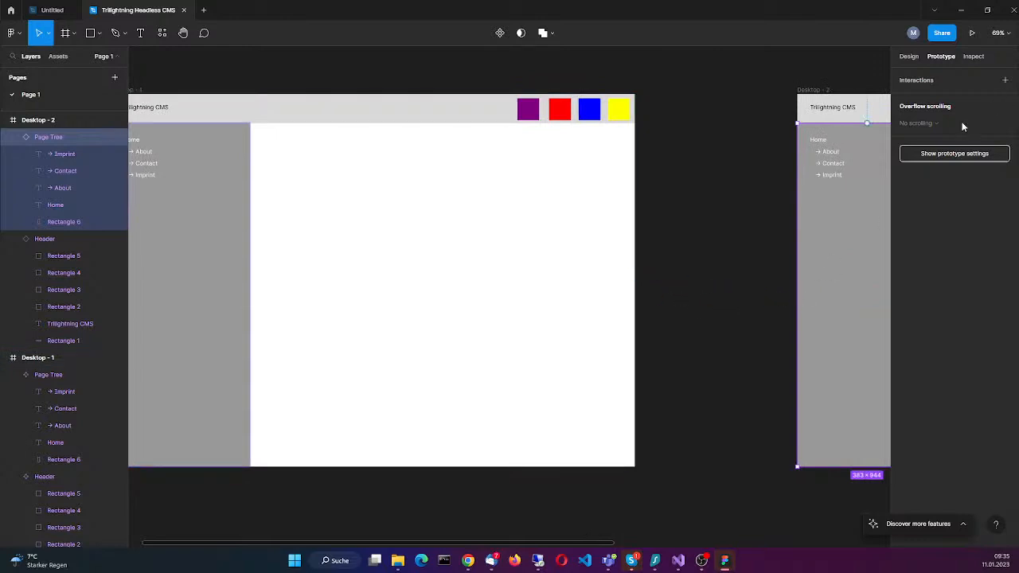
Step: Add an On click interaction to the Home text in Desktop - 1 that navigates to Desktop - 2
{"action": "left_click", "coordinate": [137, 142]}
{"action": "left_click", "coordinate": [137, 142]}
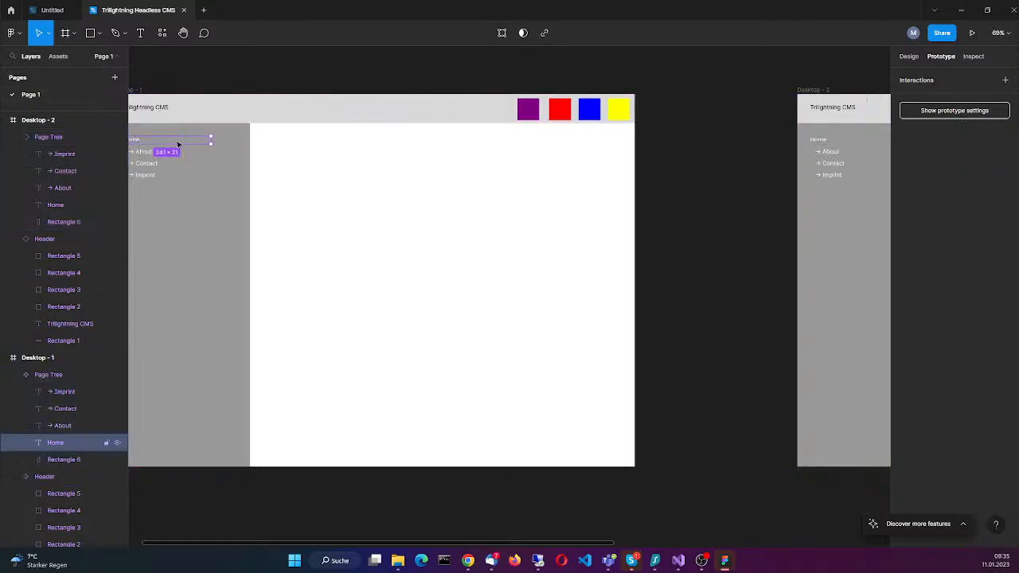
{"action": "left_click", "coordinate": [1005, 81]}
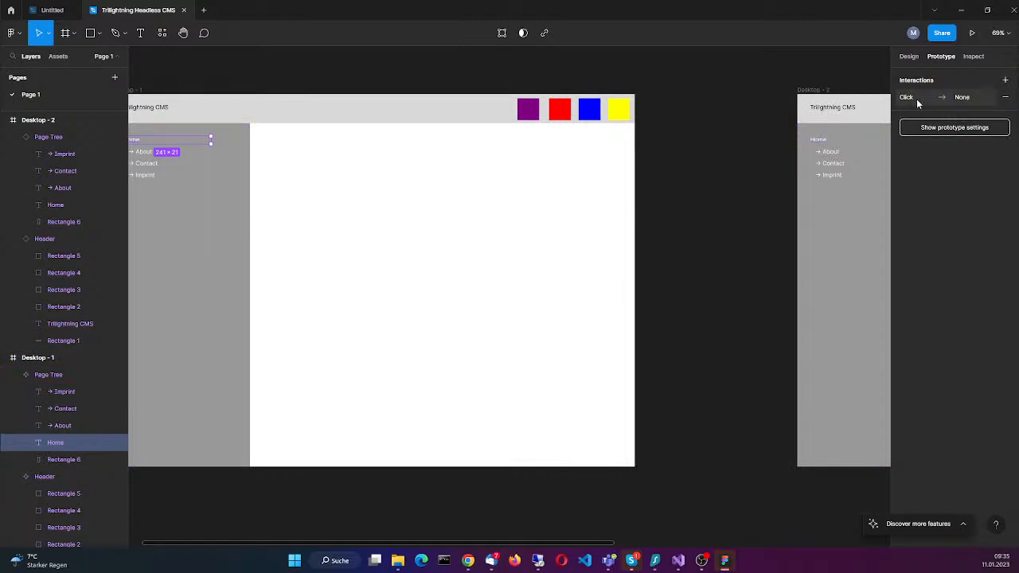
{"action": "left_click", "coordinate": [964, 99]}
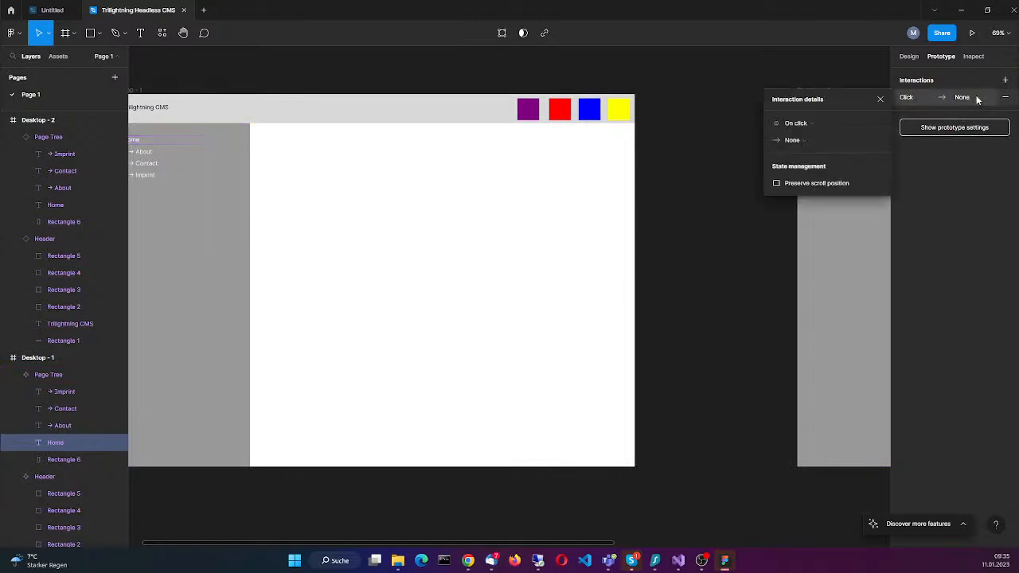
{"action": "left_click", "coordinate": [811, 123]}
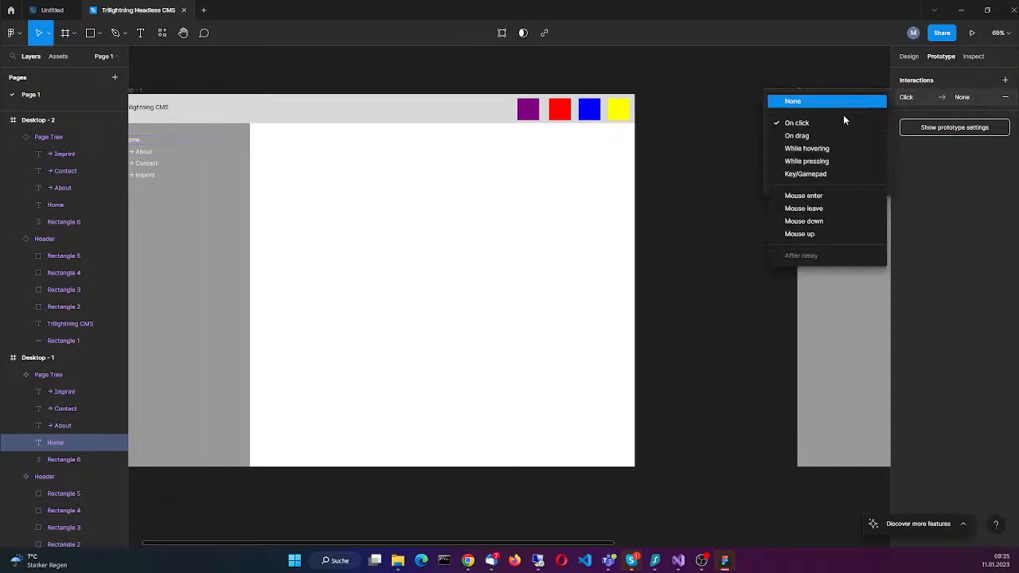
{"action": "left_click", "coordinate": [837, 123]}
{"action": "left_click", "coordinate": [833, 141]}
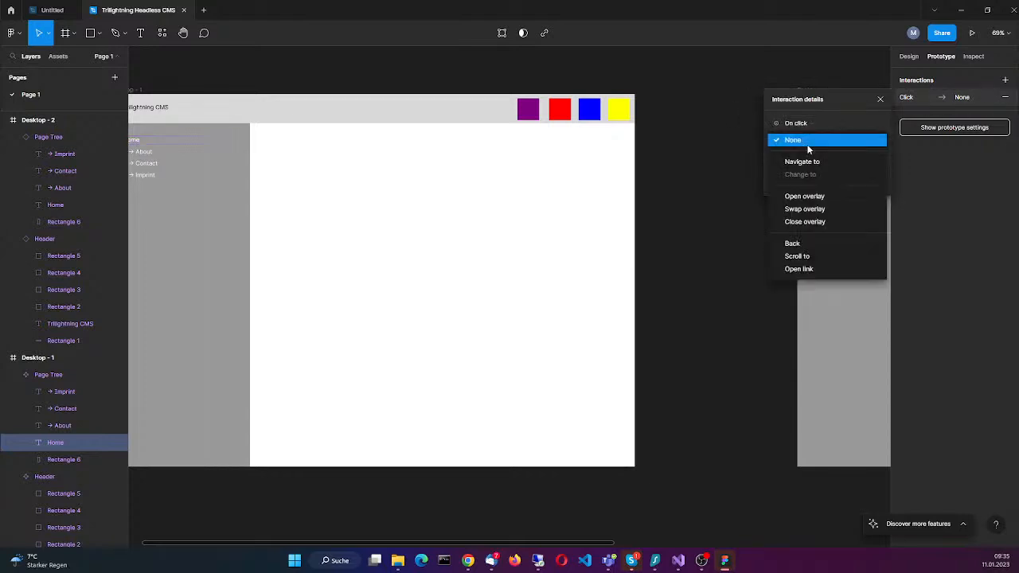
{"action": "left_click", "coordinate": [819, 163]}
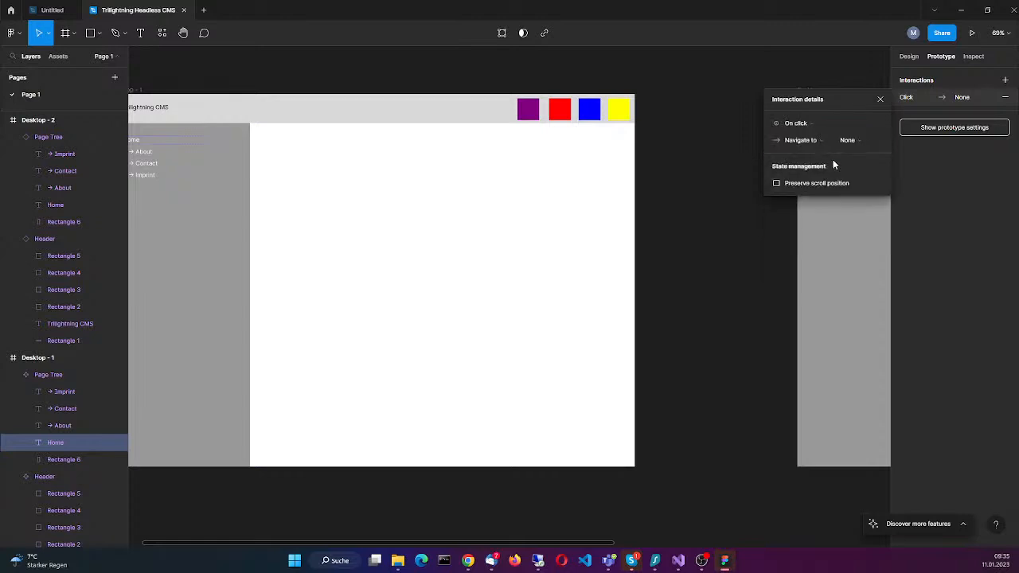
{"action": "left_click", "coordinate": [852, 140]}
{"action": "left_click", "coordinate": [854, 141]}
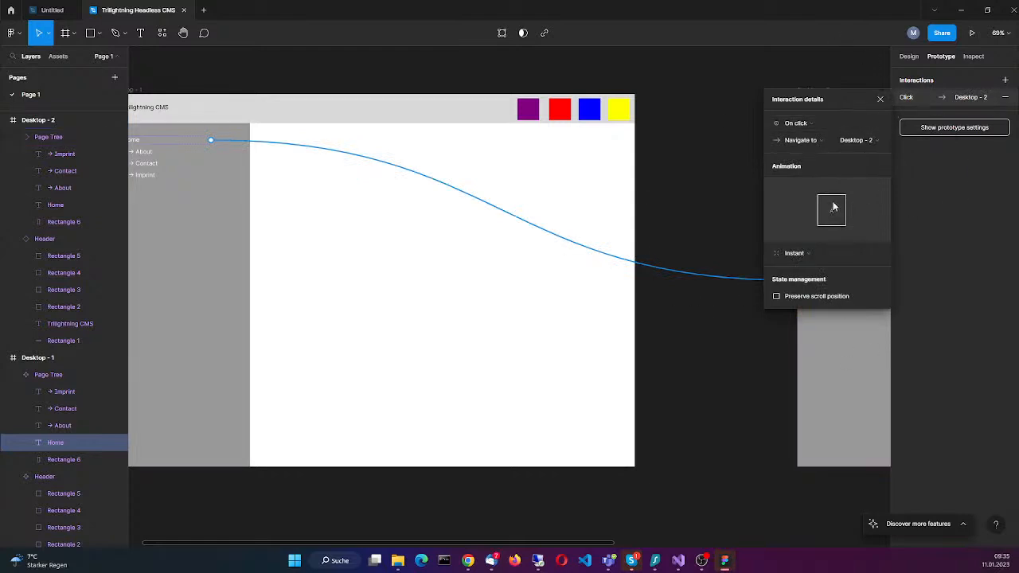
{"action": "left_click", "coordinate": [880, 98]}
Step: Draw a wide rectangle about 572 × 49 in the white content area of Desktop - 2, level with the About entry
{"action": "scroll", "coordinate": [690, 350], "scroll_direction": "down", "scroll_amount": 5}
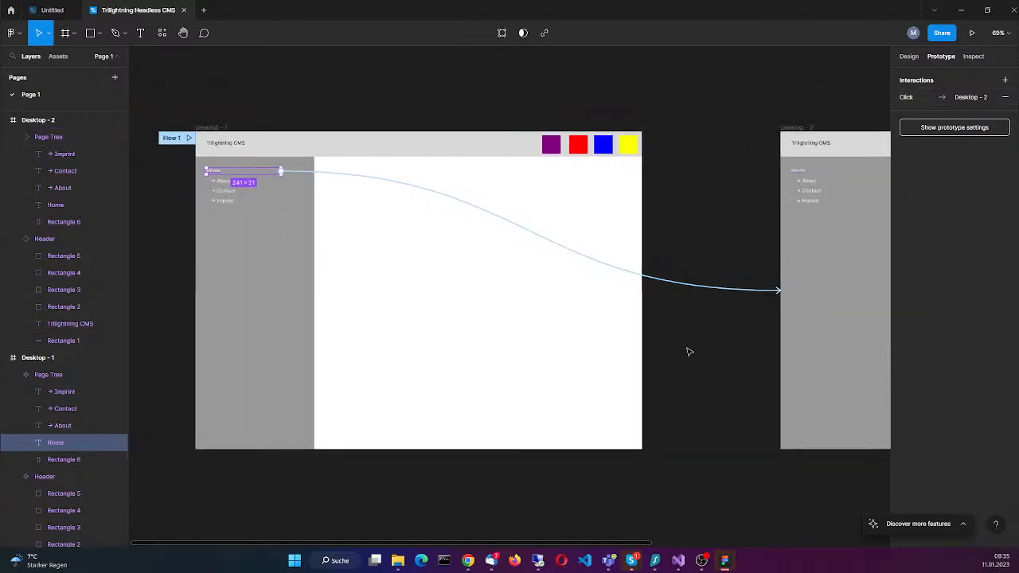
{"action": "left_click_drag", "start_coordinate": [751, 444], "coordinate": [496, 437]}
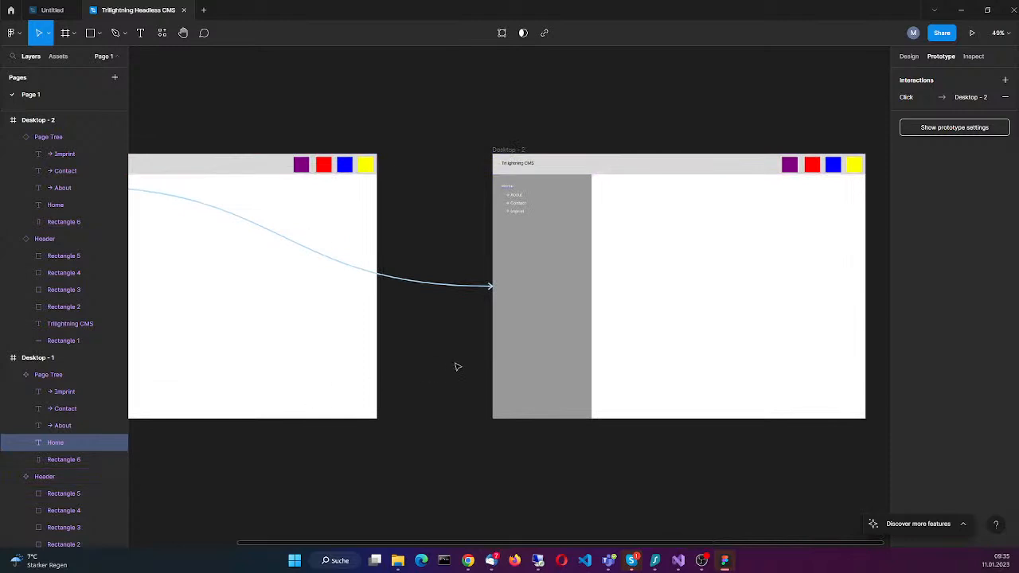
{"action": "left_click_drag", "start_coordinate": [438, 353], "coordinate": [371, 330]}
{"action": "left_click", "coordinate": [595, 254]}
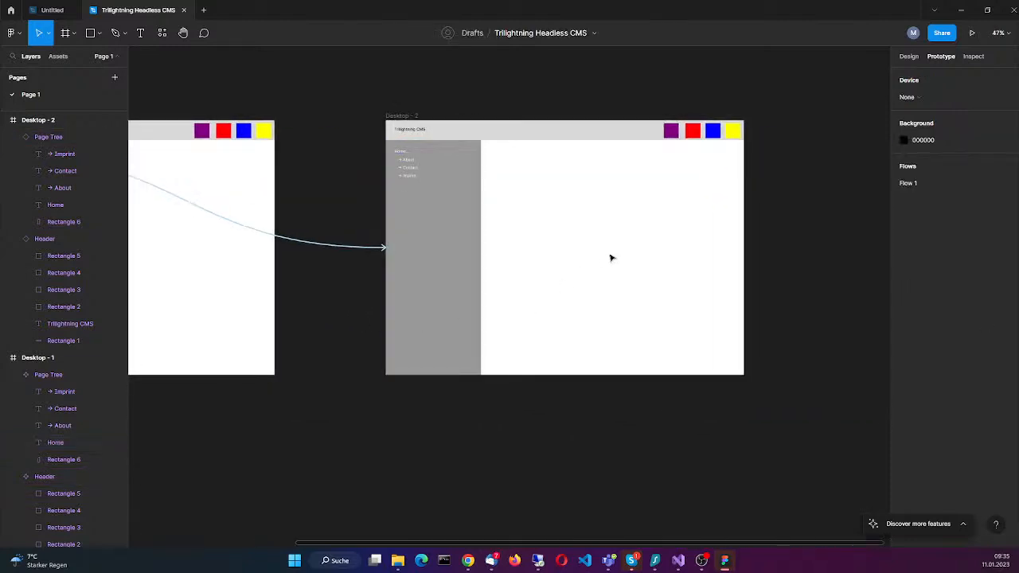
{"action": "scroll", "coordinate": [579, 306], "scroll_direction": "up", "scroll_amount": 5}
{"action": "left_click_drag", "start_coordinate": [605, 268], "coordinate": [544, 382]}
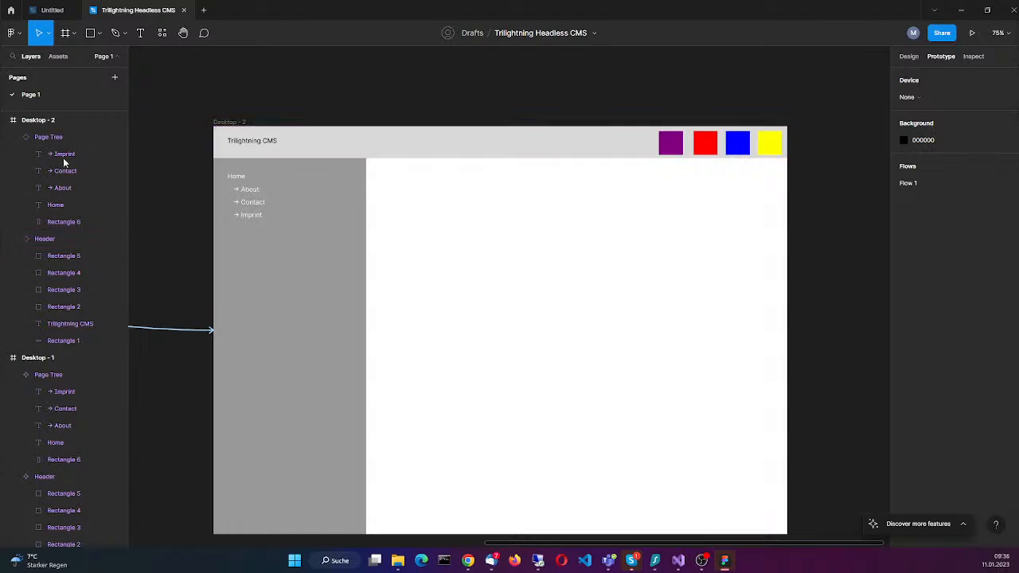
{"action": "left_click", "coordinate": [67, 35]}
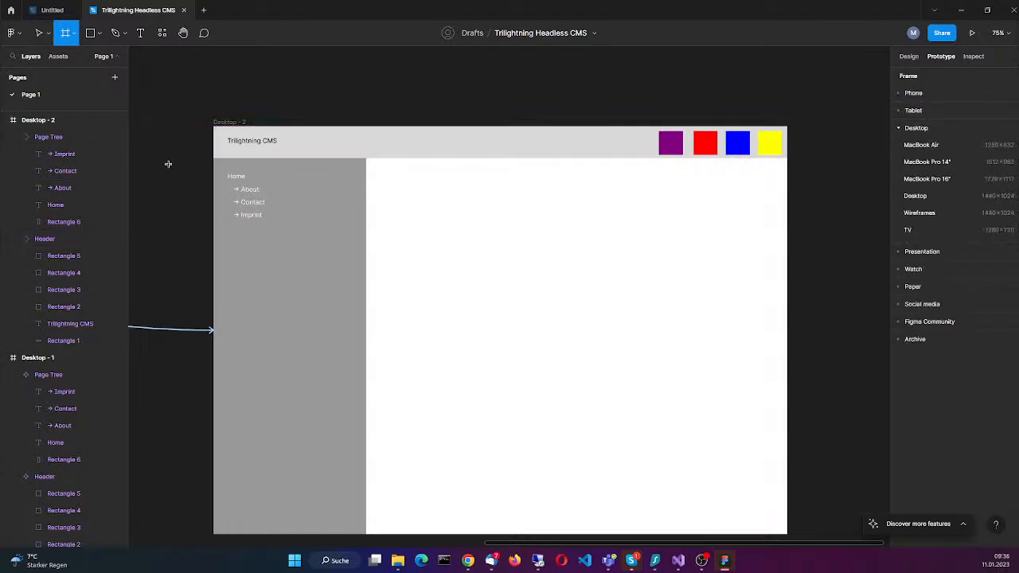
{"action": "left_click", "coordinate": [99, 34]}
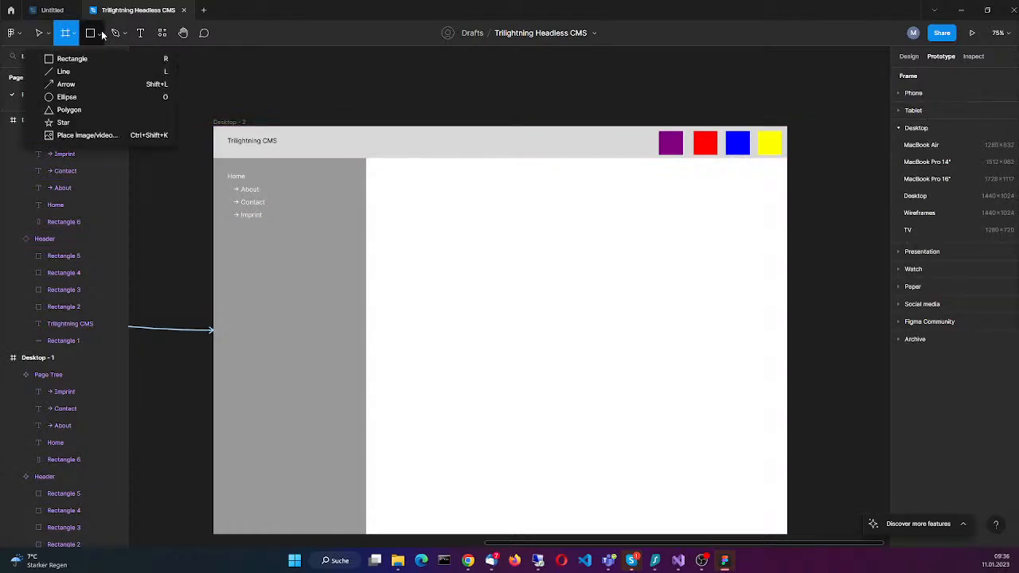
{"action": "left_click", "coordinate": [72, 59]}
{"action": "mouse_move", "coordinate": [505, 172]}
{"action": "left_mouse_down"}
{"action": "mouse_move", "coordinate": [680, 202]}
{"action": "mouse_move", "coordinate": [733, 190]}
{"action": "left_mouse_up"}
{"action": "left_click_drag", "start_coordinate": [614, 184], "coordinate": [632, 194]}
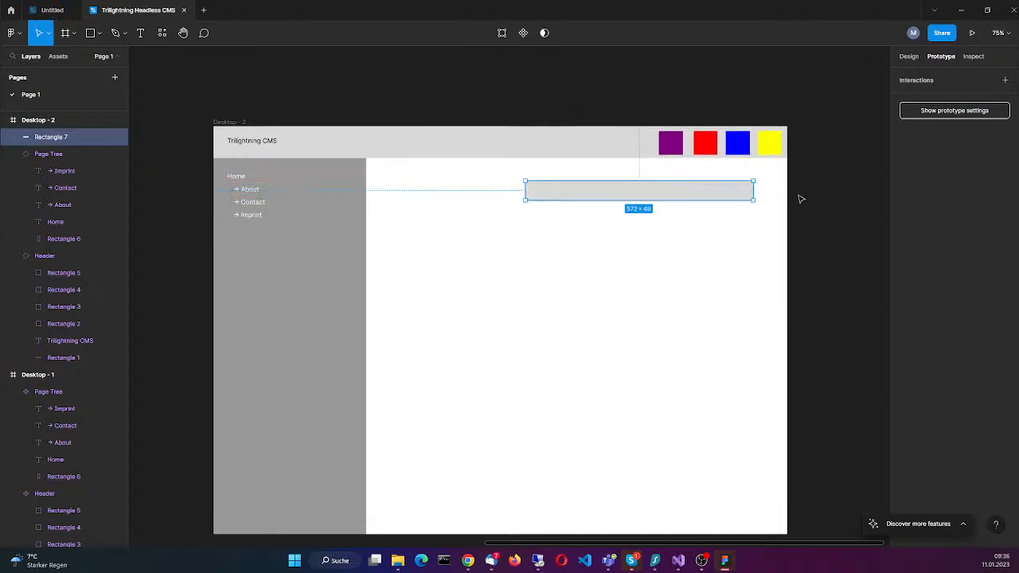
{"action": "left_click", "coordinate": [394, 199]}
{"action": "left_click", "coordinate": [143, 37]}
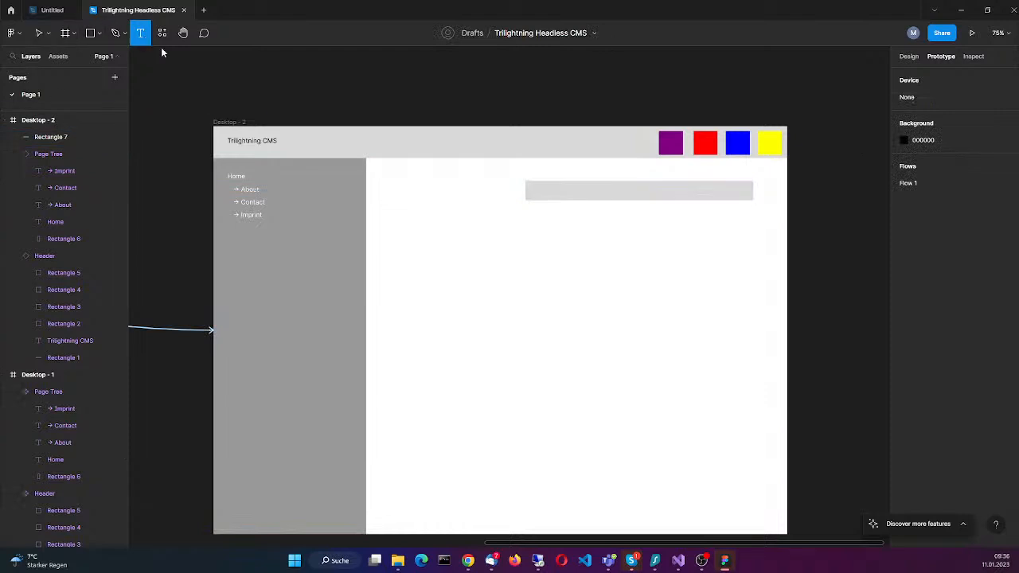
{"action": "left_click_drag", "start_coordinate": [415, 182], "coordinate": [496, 198]}
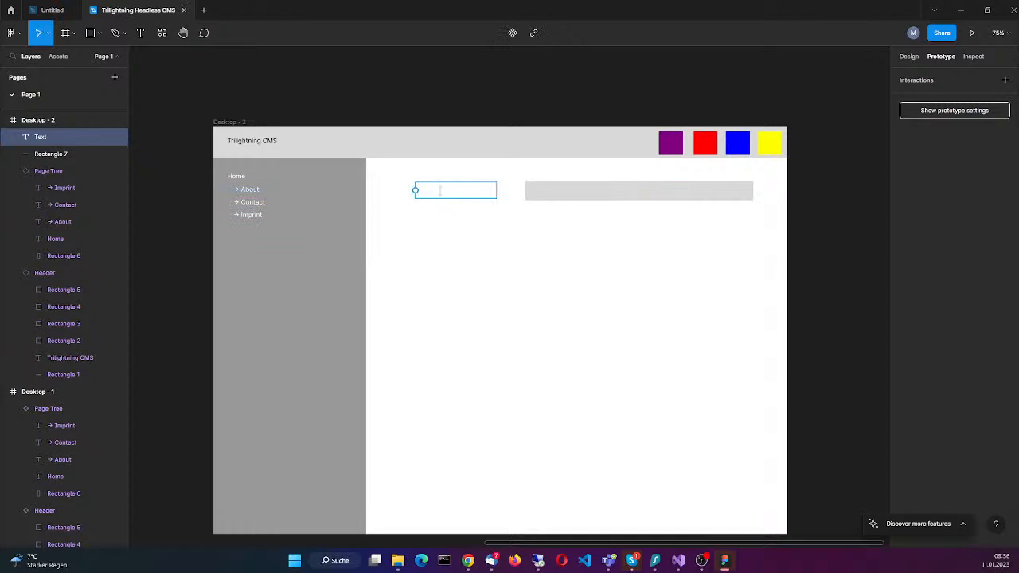
{"action": "key", "text": "Escape"}
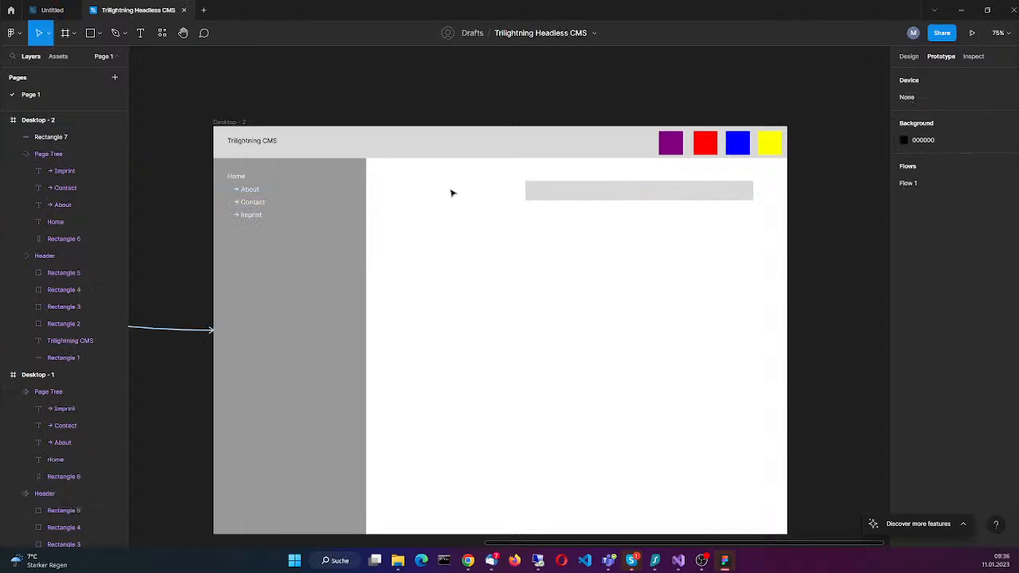
Step: Move the wide rectangle in Desktop - 2 down below the Imprint entry's level and add a "Page Title" text label to its left
{"action": "left_click_drag", "start_coordinate": [639, 200], "coordinate": [628, 230]}
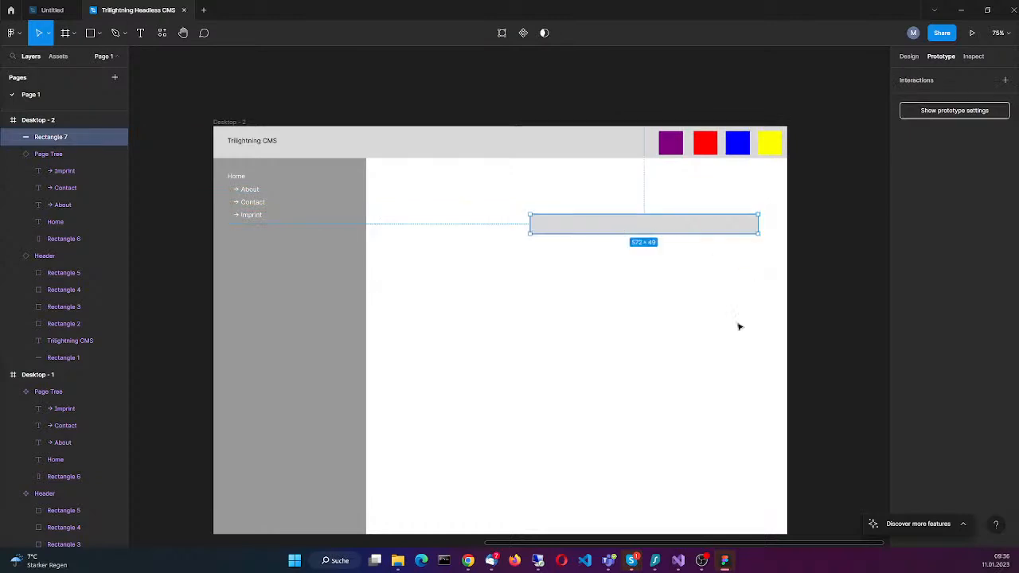
{"action": "left_click", "coordinate": [140, 33]}
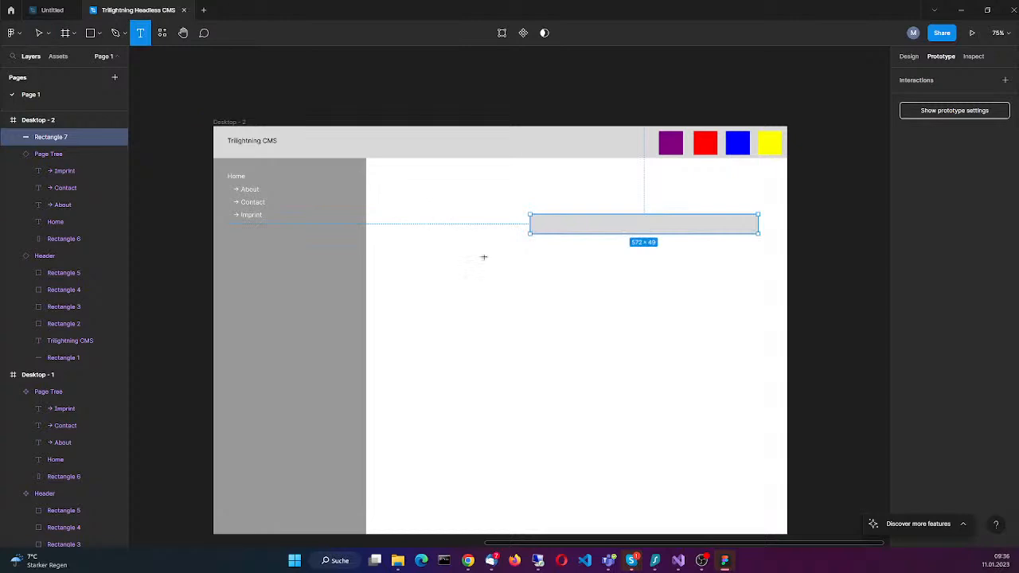
{"action": "left_click_drag", "start_coordinate": [394, 215], "coordinate": [508, 235]}
{"action": "type", "text": "P"}
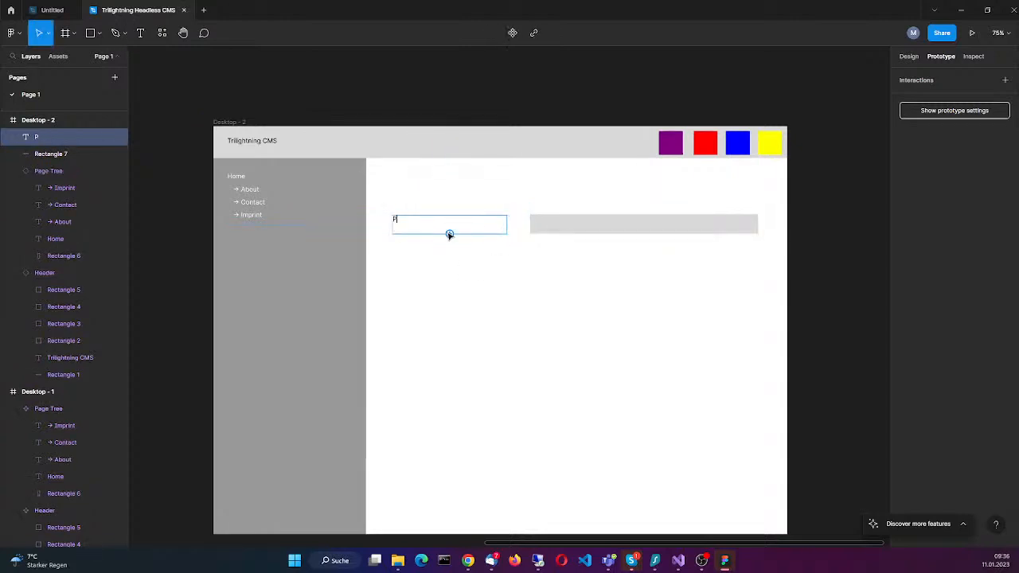
{"action": "type", "text": "age TZ"}
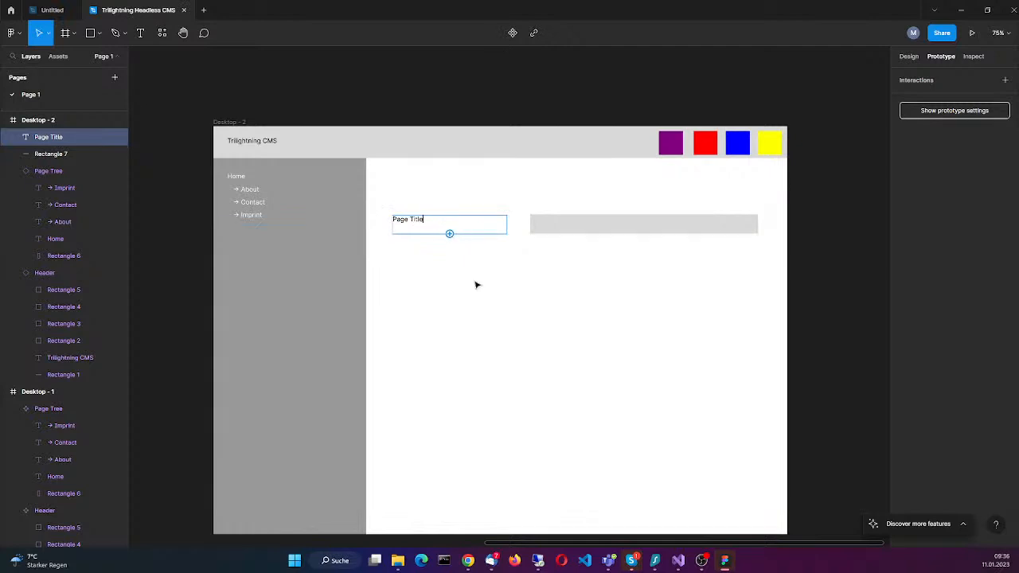
Step: Shrink the Page Title text box to about 79 × 21 and centre it vertically beside the wide rectangle
{"action": "left_click", "coordinate": [456, 236]}
{"action": "left_click", "coordinate": [416, 222]}
{"action": "left_click_drag", "start_coordinate": [450, 217], "coordinate": [451, 223]}
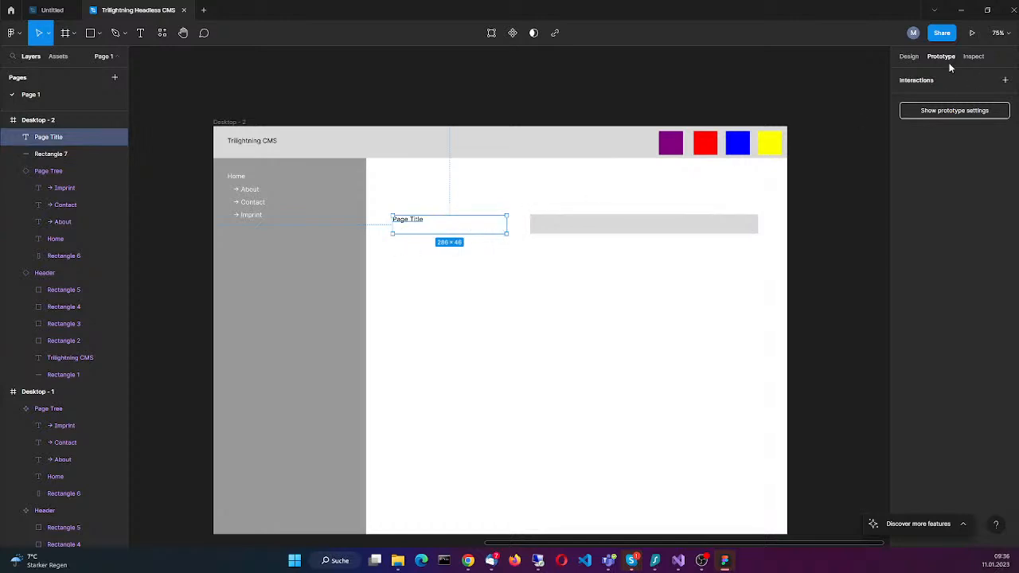
{"action": "left_click", "coordinate": [909, 59]}
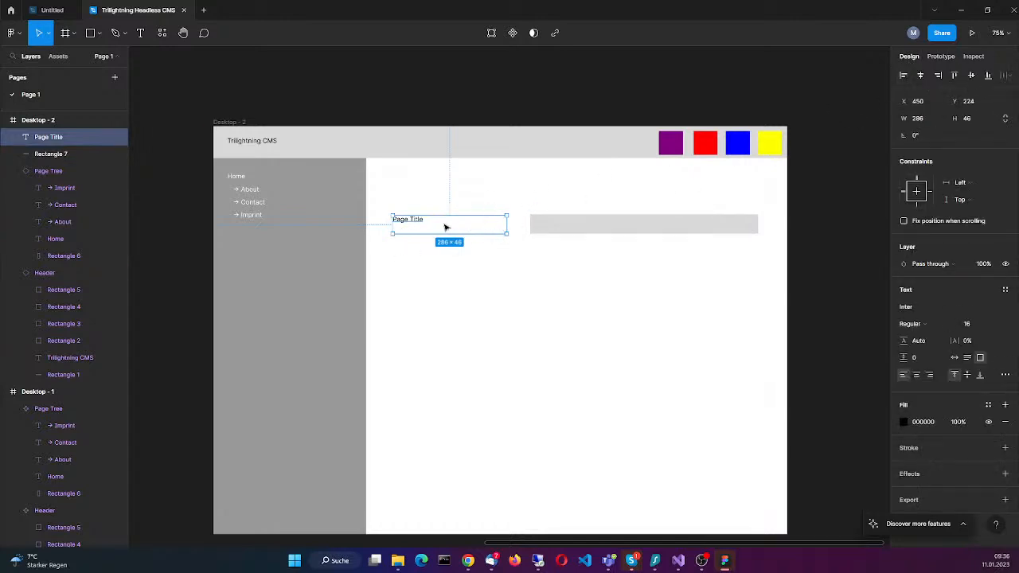
{"action": "key", "text": "Escape"}
{"action": "left_click", "coordinate": [414, 221]}
{"action": "left_click_drag", "start_coordinate": [507, 222], "coordinate": [442, 228]}
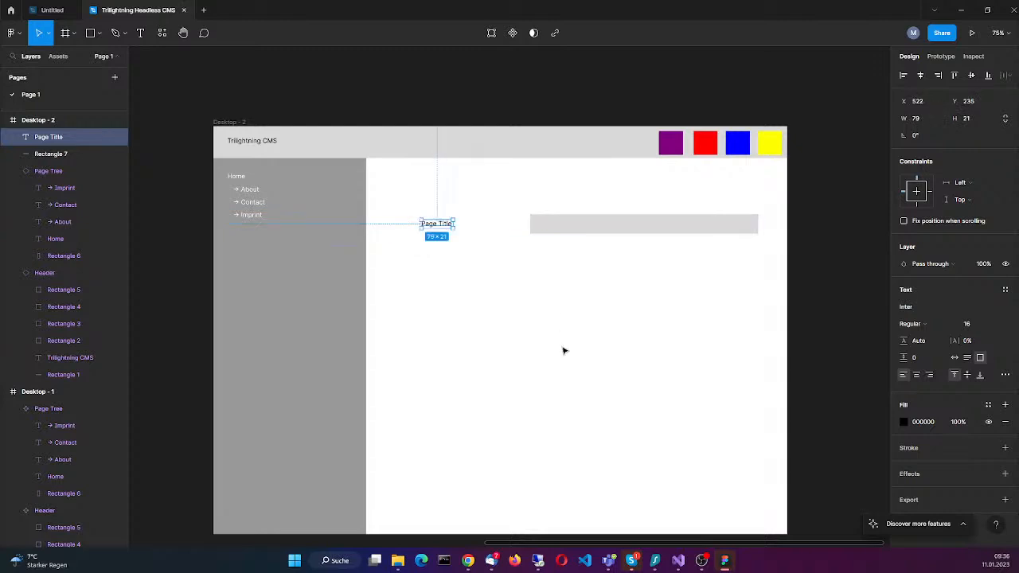
{"action": "left_click", "coordinate": [563, 350]}
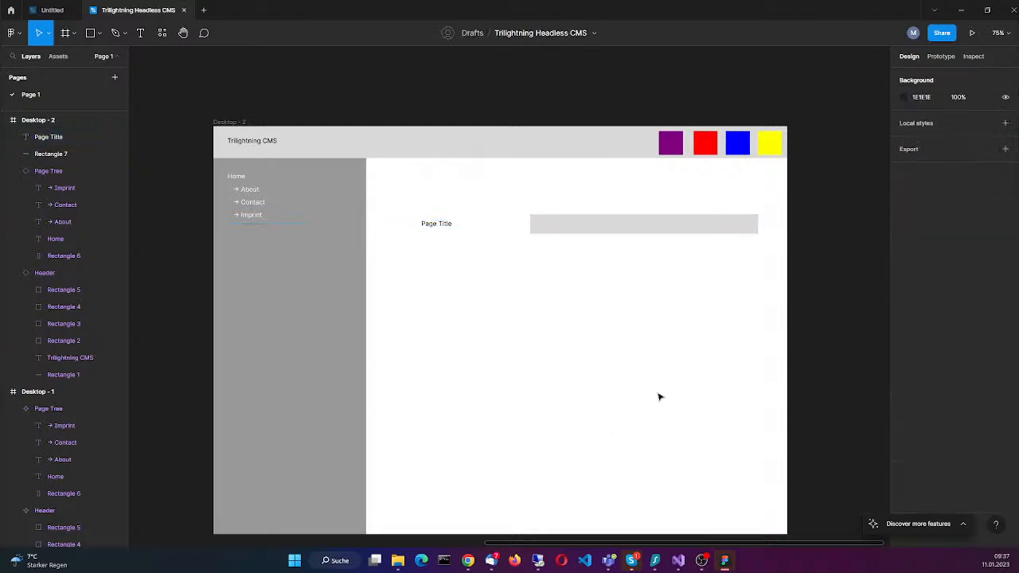
Step: Add a "Page ID" text label above Page Title, with its left edge aligned to that label
{"action": "left_click", "coordinate": [140, 33]}
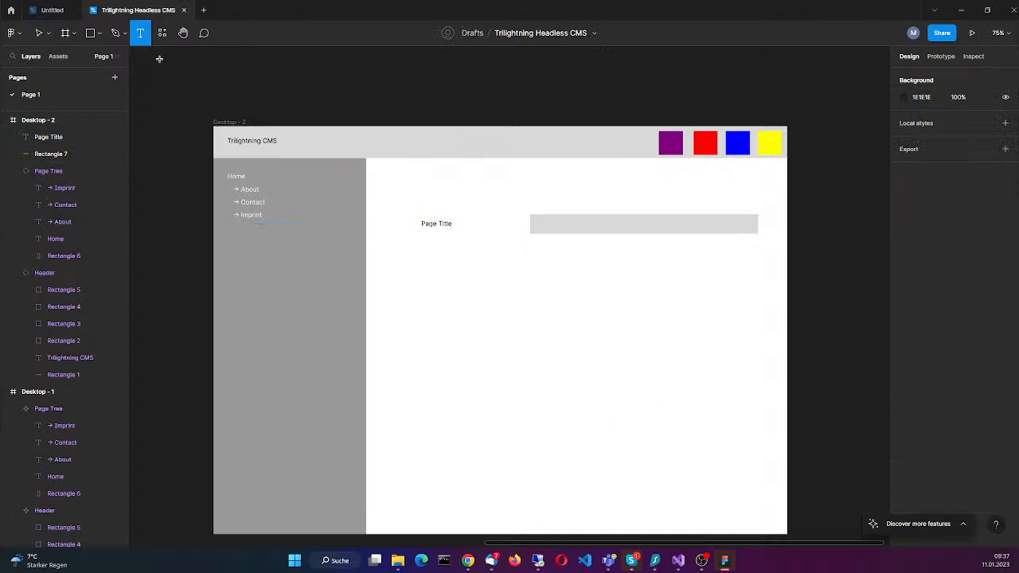
{"action": "left_click_drag", "start_coordinate": [424, 173], "coordinate": [474, 192]}
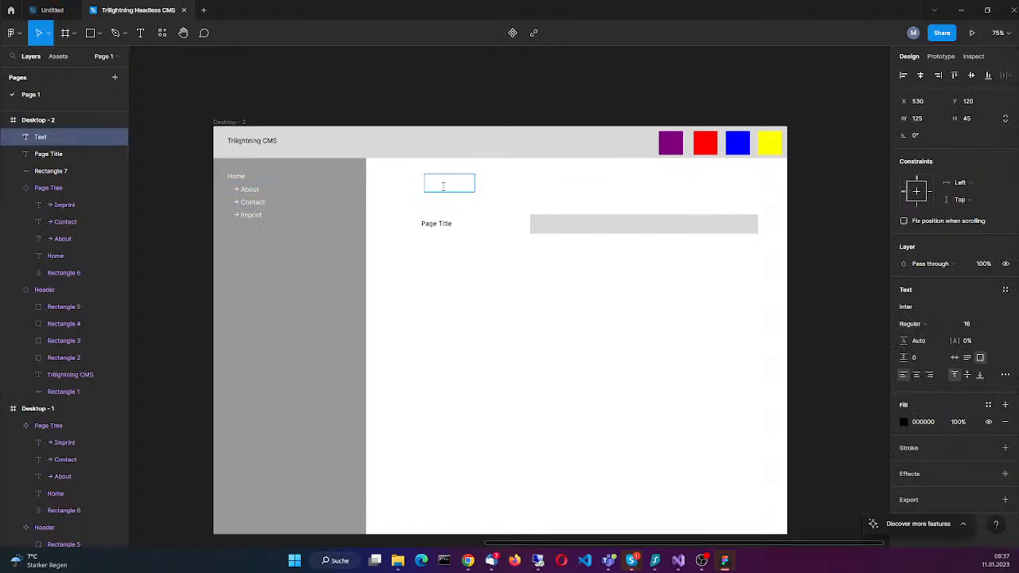
{"action": "type", "text": "Page"}
{"action": "key", "text": "Escape"}
{"action": "left_click_drag", "start_coordinate": [454, 188], "coordinate": [453, 200]}
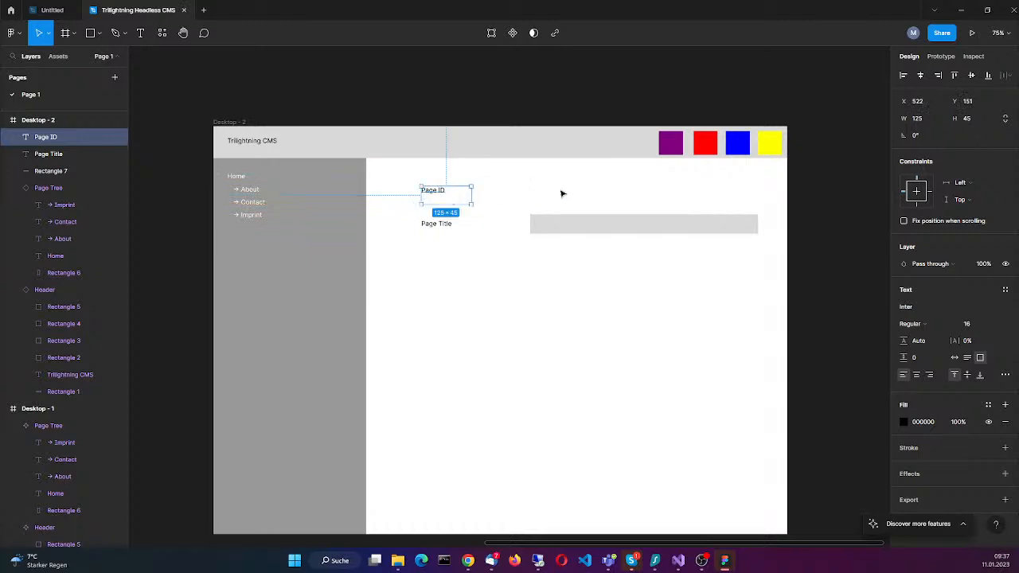
{"action": "left_click", "coordinate": [587, 205]}
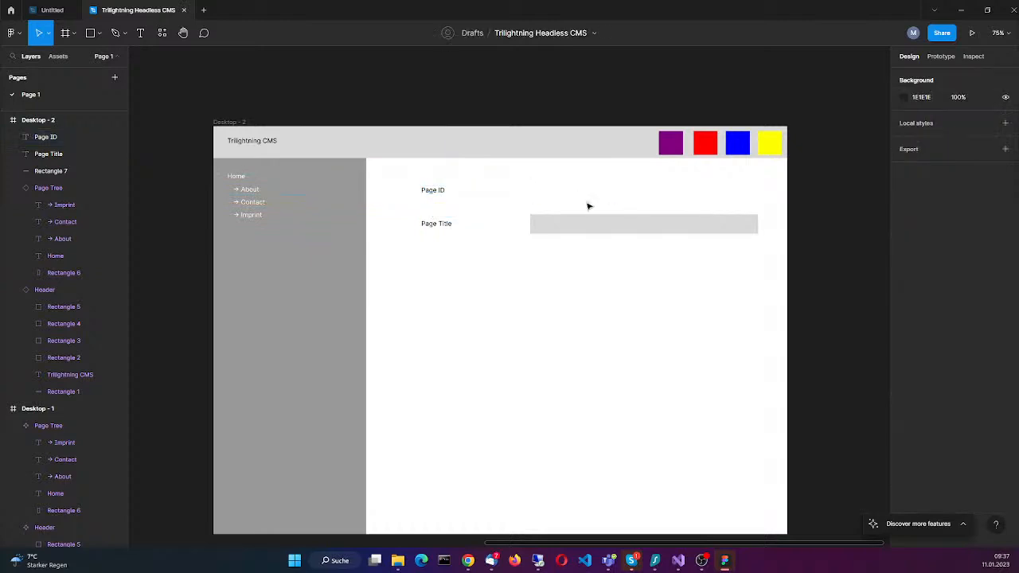
Step: Add the sample value "232123123-ffssddsdw-232342423" in a text box about 470 × 38, beside the Page ID label and above the rectangle
{"action": "left_click", "coordinate": [141, 33]}
{"action": "left_click_drag", "start_coordinate": [529, 184], "coordinate": [718, 204]}
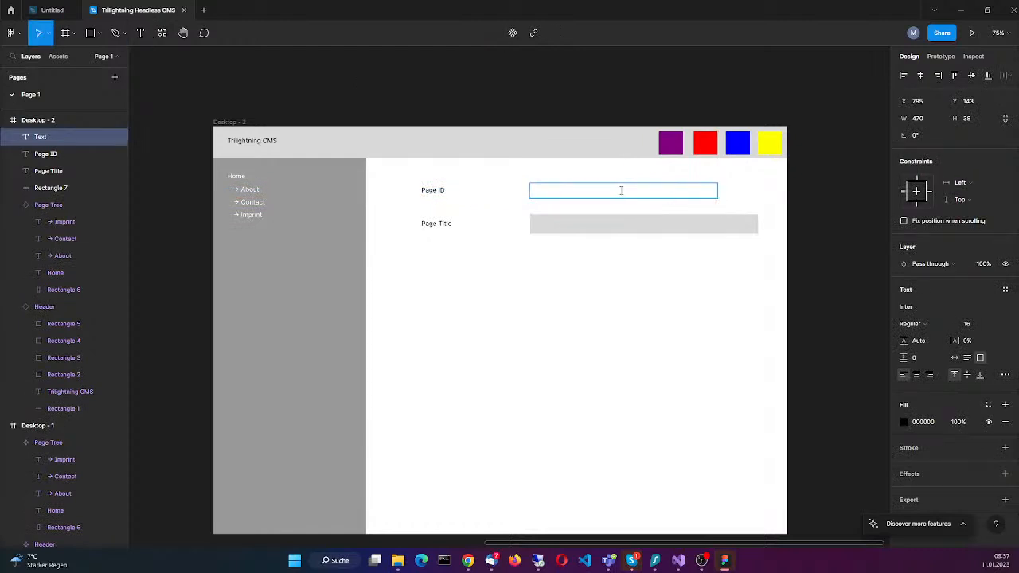
{"action": "type", "text": "122"}
{"action": "key", "text": "BackSpace"}
{"action": "key", "text": "BackSpace"}
{"action": "type", "text": "rw"}
{"action": "key", "text": "BackSpace"}
{"action": "key", "text": "BackSpace"}
{"action": "type", "text": "232123123-ffssddsdw"}
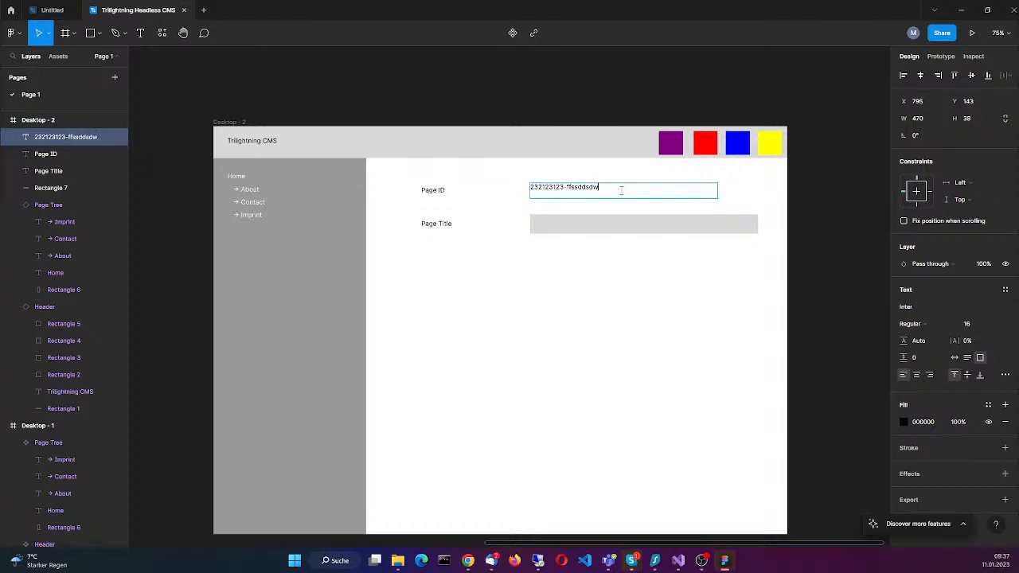
{"action": "type", "text": "-23234"}
{"action": "key", "text": "Escape"}
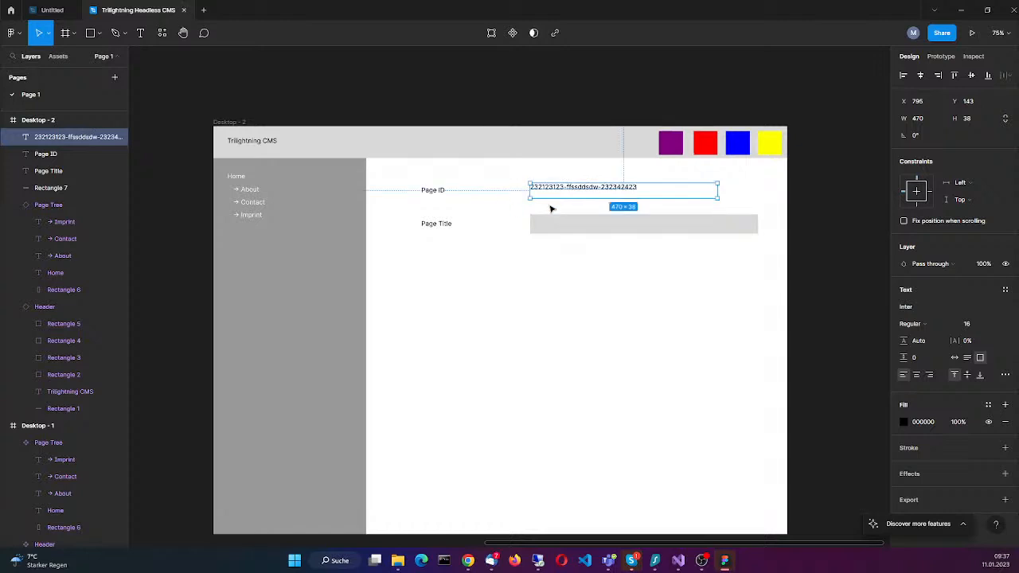
Step: Nudge the sample page ID value right and down so it sits level with the Page ID label
{"action": "left_click", "coordinate": [539, 210]}
{"action": "left_click", "coordinate": [580, 190]}
{"action": "left_click_drag", "start_coordinate": [579, 189], "coordinate": [585, 194]}
{"action": "left_click", "coordinate": [567, 327]}
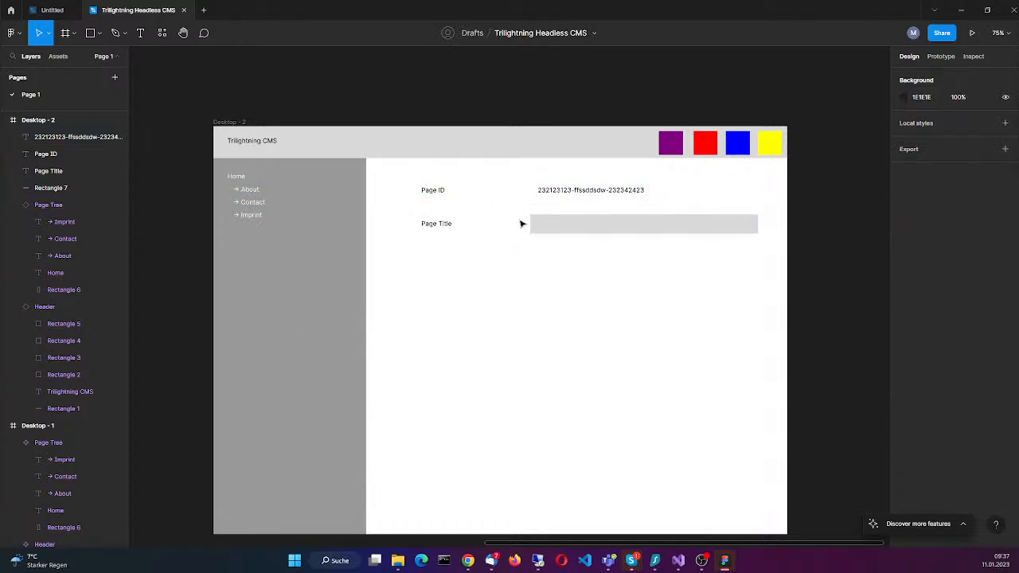
{"action": "left_click", "coordinate": [560, 225]}
{"action": "left_click", "coordinate": [450, 223]}
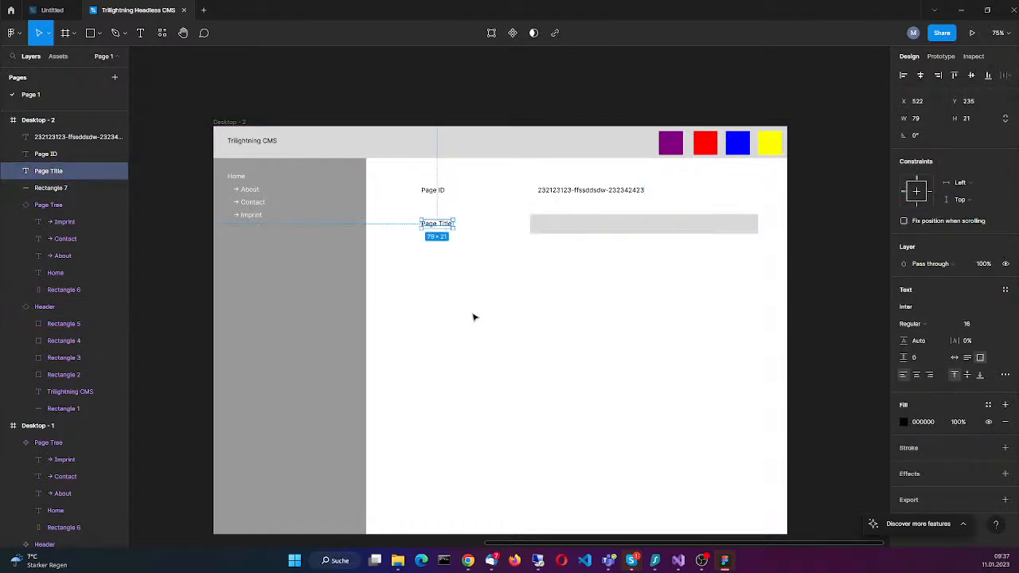
{"action": "left_click", "coordinate": [500, 336]}
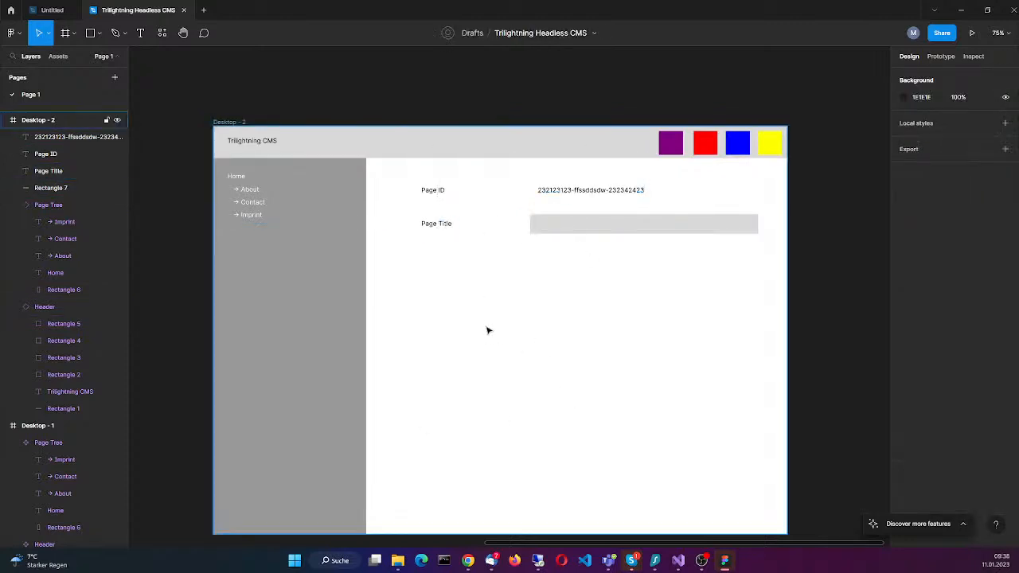
{"action": "scroll", "coordinate": [490, 332], "scroll_direction": "down", "scroll_amount": 5}
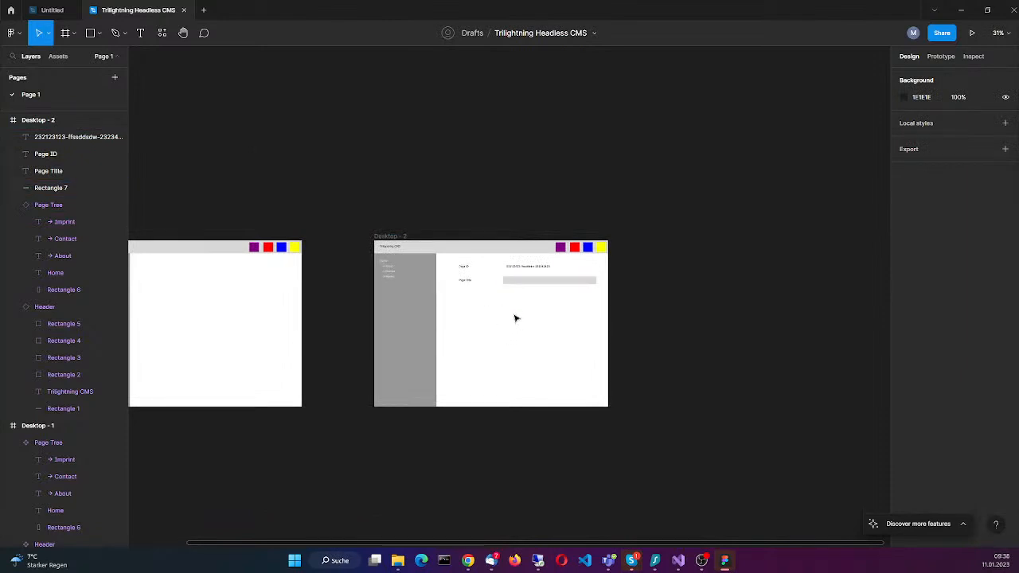
{"action": "scroll", "coordinate": [516, 321], "scroll_direction": "up", "scroll_amount": 5}
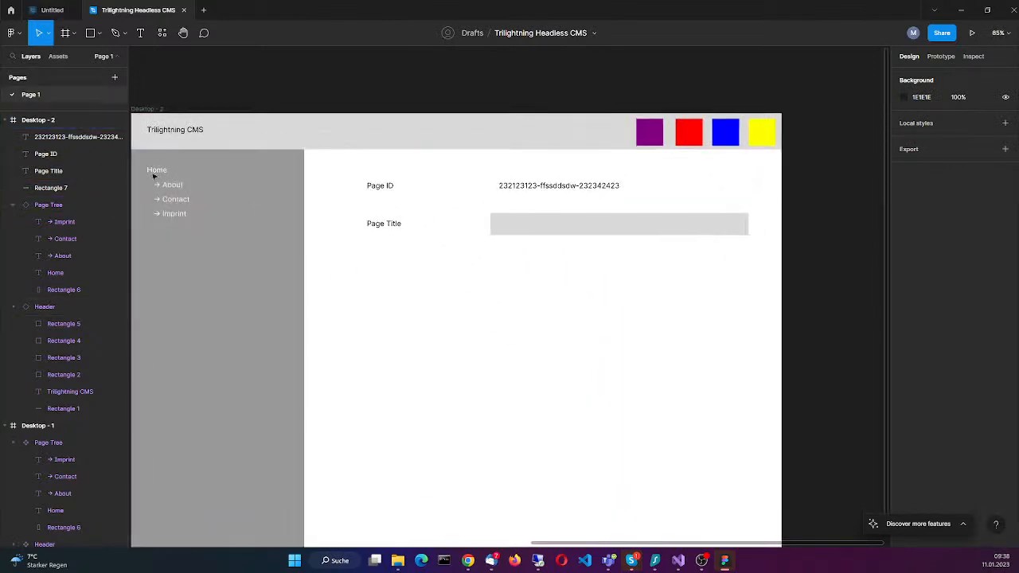
{"action": "left_click", "coordinate": [140, 36]}
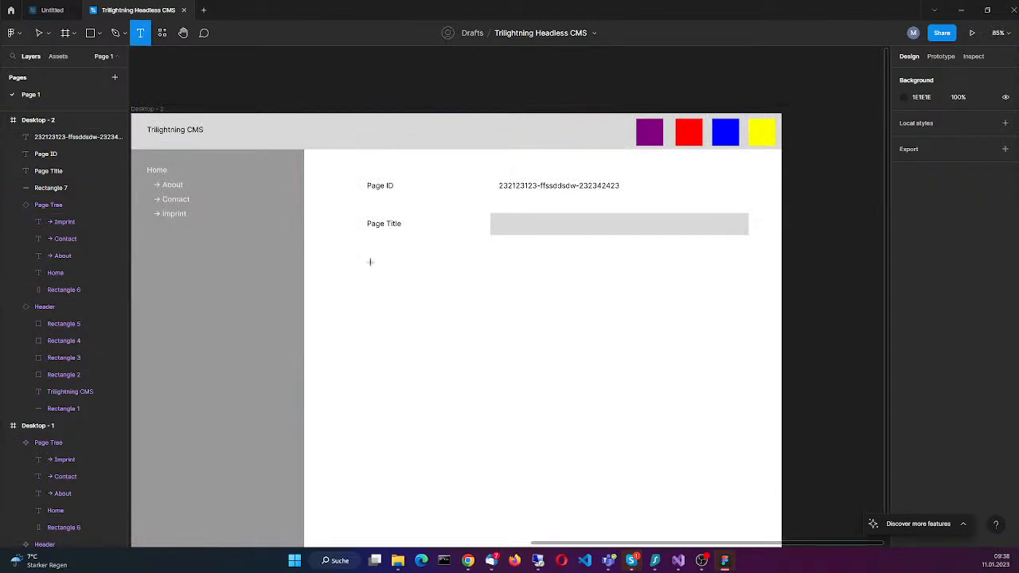
{"action": "left_click_drag", "start_coordinate": [372, 254], "coordinate": [434, 269]}
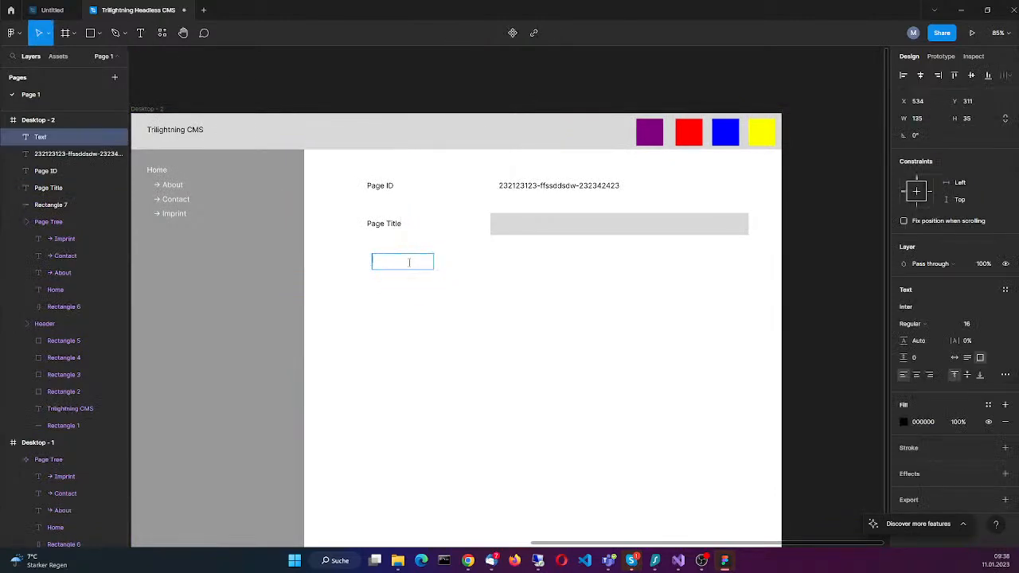
{"action": "left_click", "coordinate": [495, 285]}
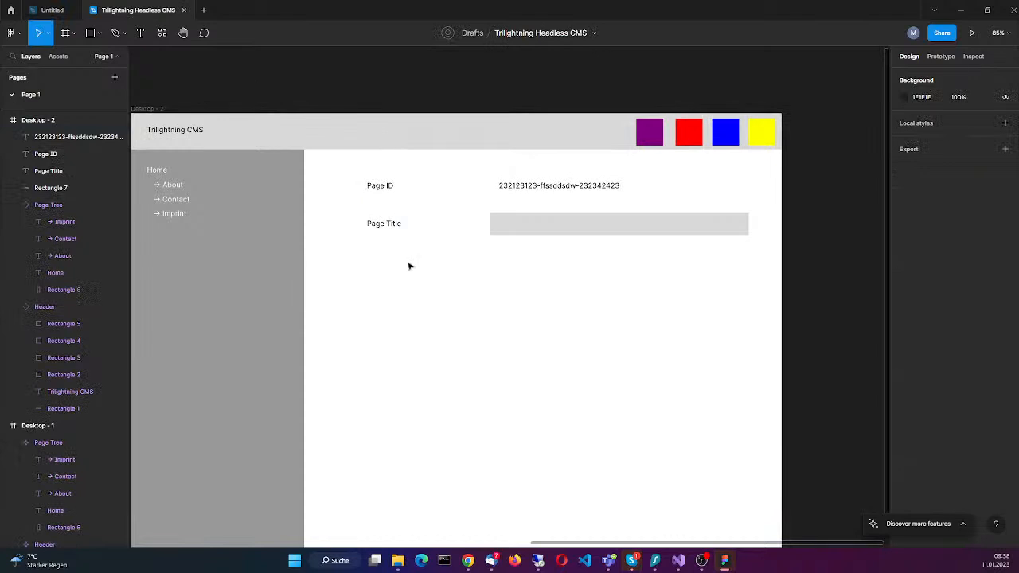
Step: Add a "Page URL" text label below Page Title and align its left edge with the labels above
{"action": "left_click", "coordinate": [140, 33]}
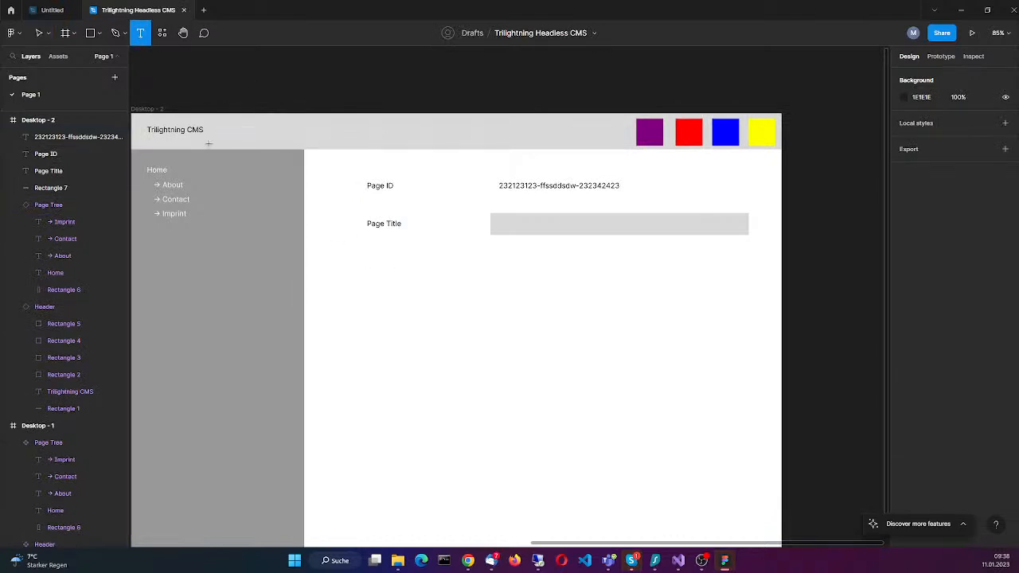
{"action": "left_click_drag", "start_coordinate": [363, 243], "coordinate": [415, 265]}
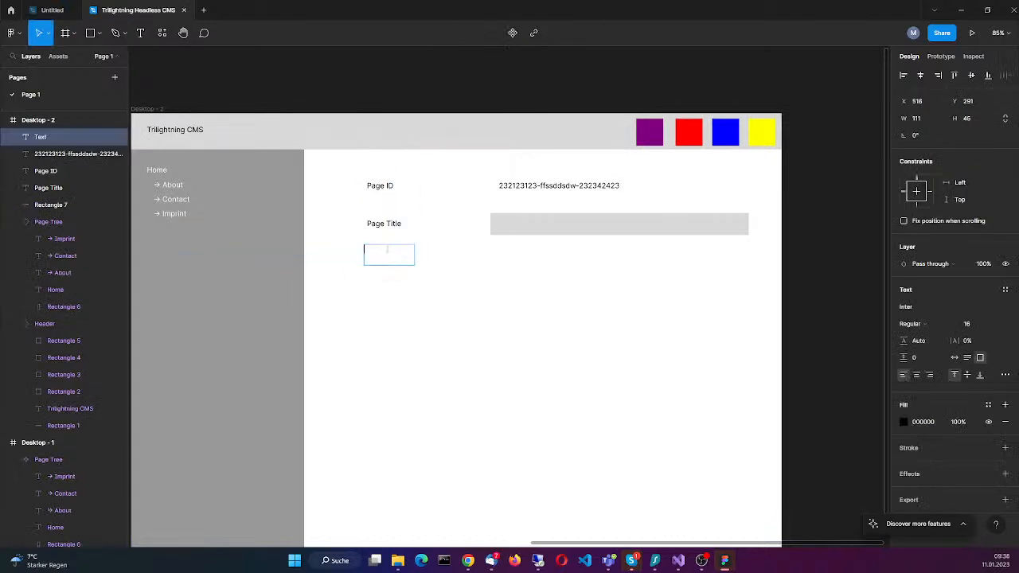
{"action": "type", "text": "Page URL"}
{"action": "key", "text": "Escape"}
{"action": "left_click_drag", "start_coordinate": [413, 256], "coordinate": [389, 259]}
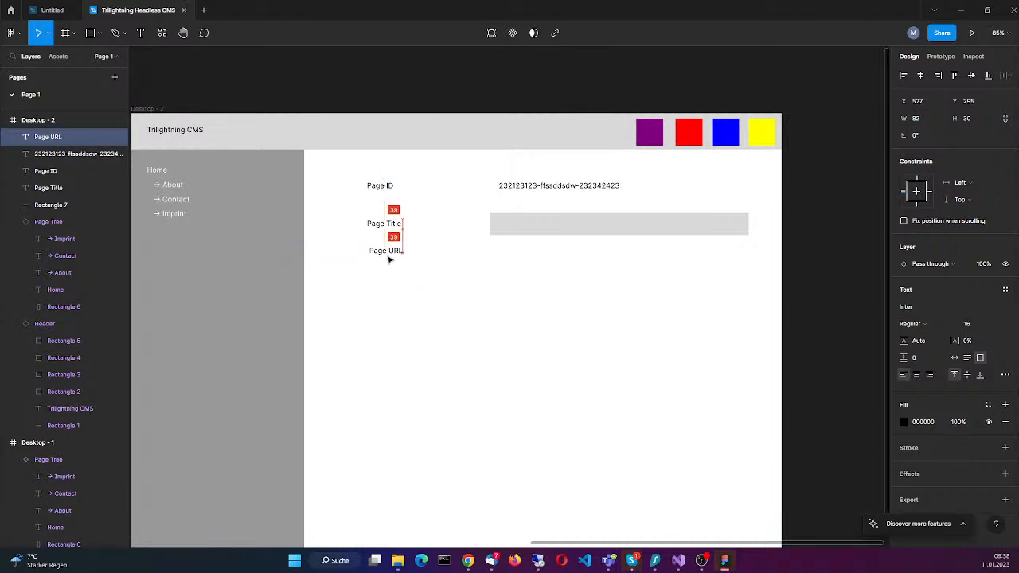
{"action": "left_click", "coordinate": [501, 315]}
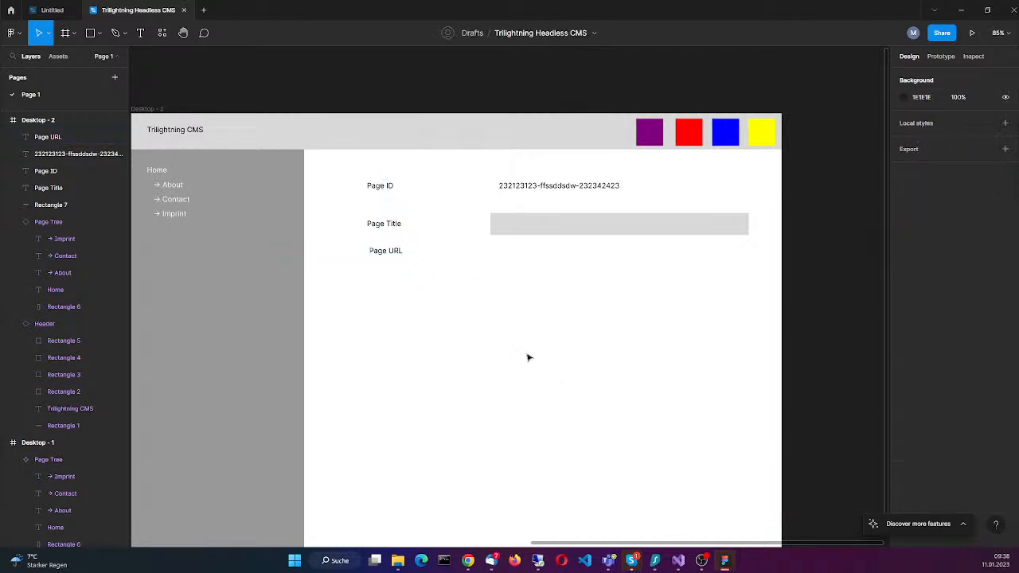
{"action": "left_click_drag", "start_coordinate": [387, 253], "coordinate": [381, 257]}
Step: Shift the Page Title rectangle slightly left to X 788 and place a duplicate directly below it, beside the Page URL label
{"action": "left_click", "coordinate": [548, 218]}
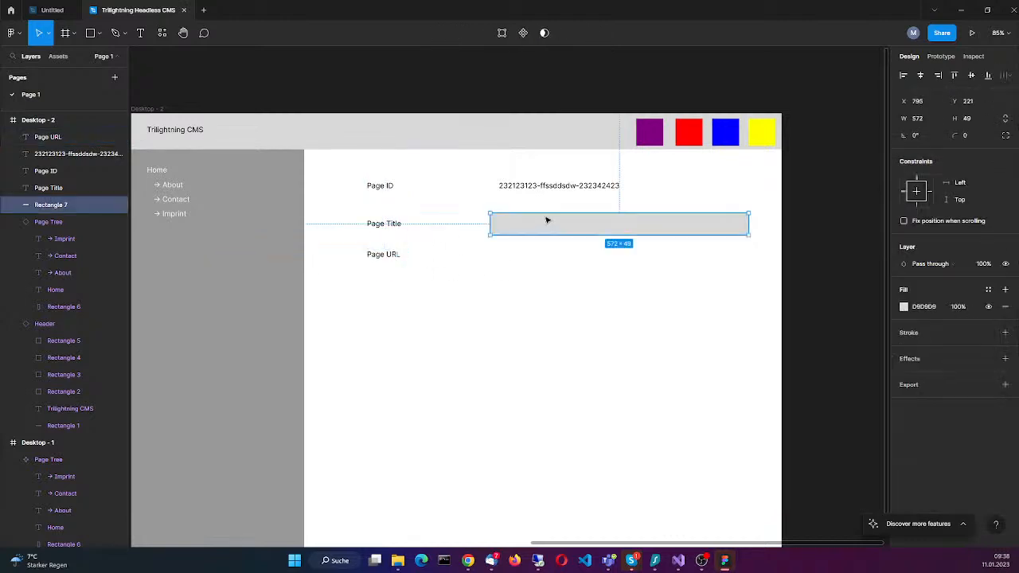
{"action": "left_click_drag", "start_coordinate": [585, 228], "coordinate": [582, 231]}
{"action": "left_click", "coordinate": [573, 365]}
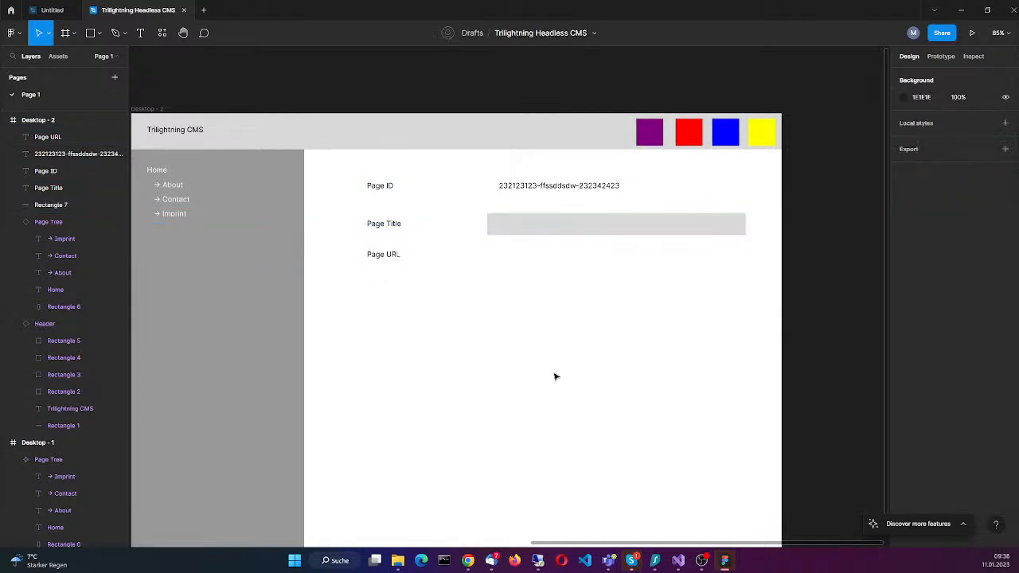
{"action": "left_click", "coordinate": [569, 230]}
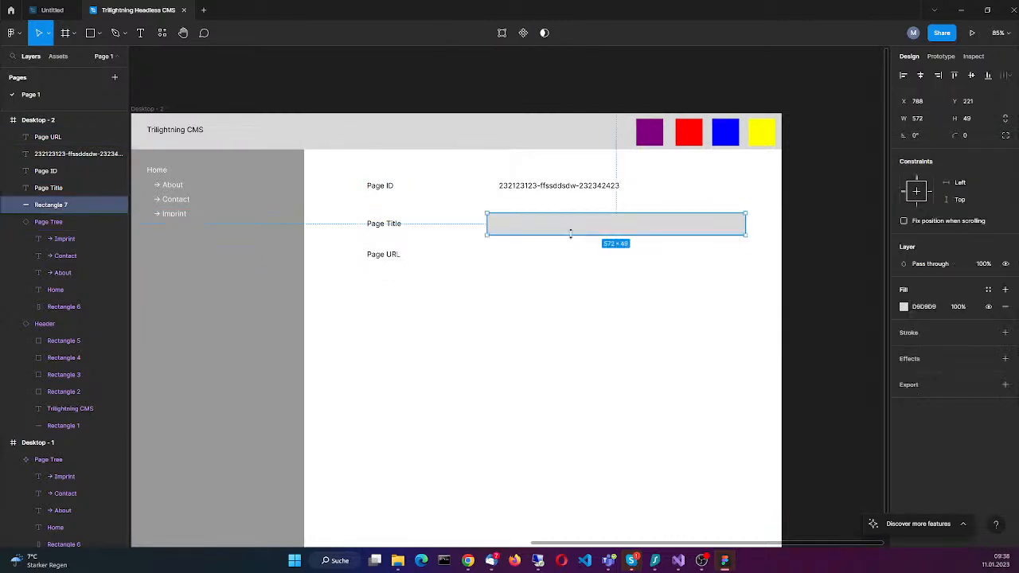
{"action": "left_click_drag", "start_coordinate": [566, 223], "coordinate": [569, 260]}
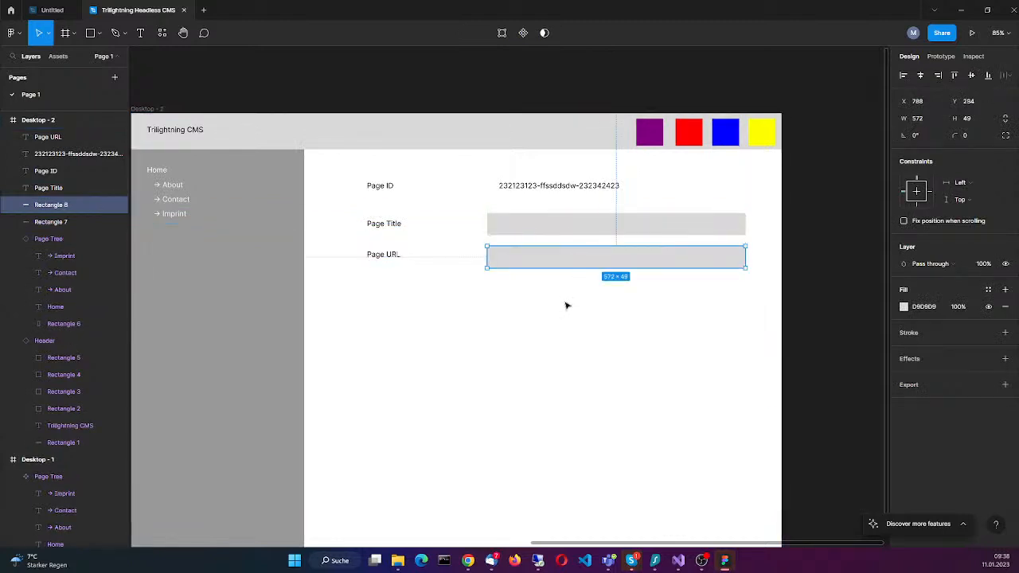
{"action": "left_click", "coordinate": [602, 527]}
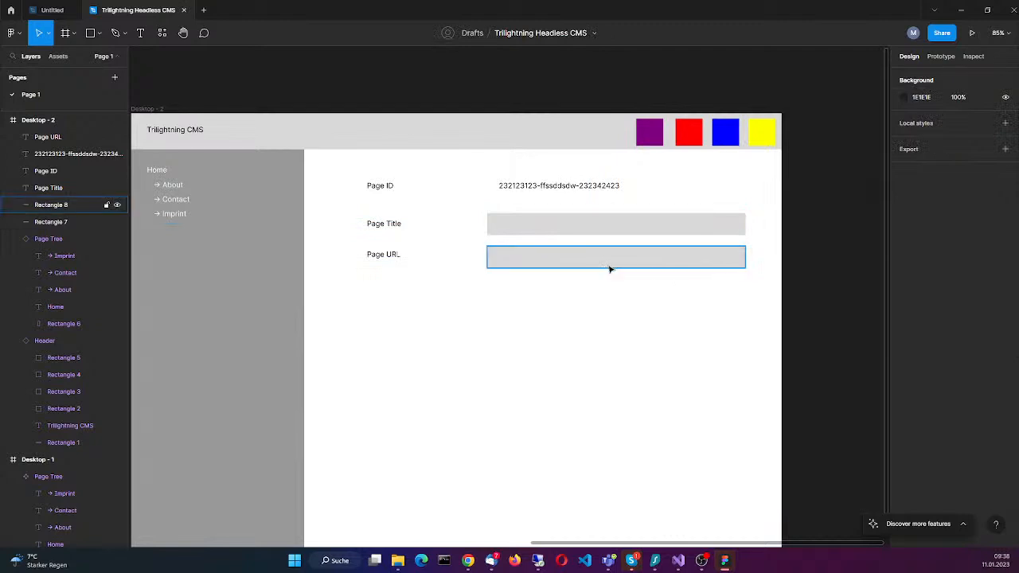
Step: Add the sample value "Home" in a text box about 313 × 21 inside the Page Title rectangle
{"action": "left_click", "coordinate": [540, 231]}
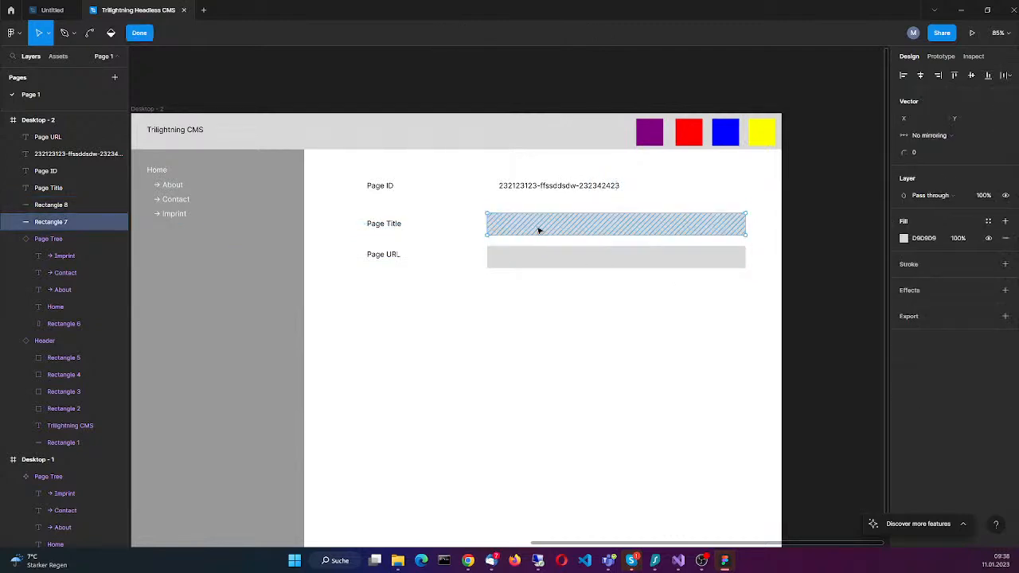
{"action": "left_click", "coordinate": [140, 33]}
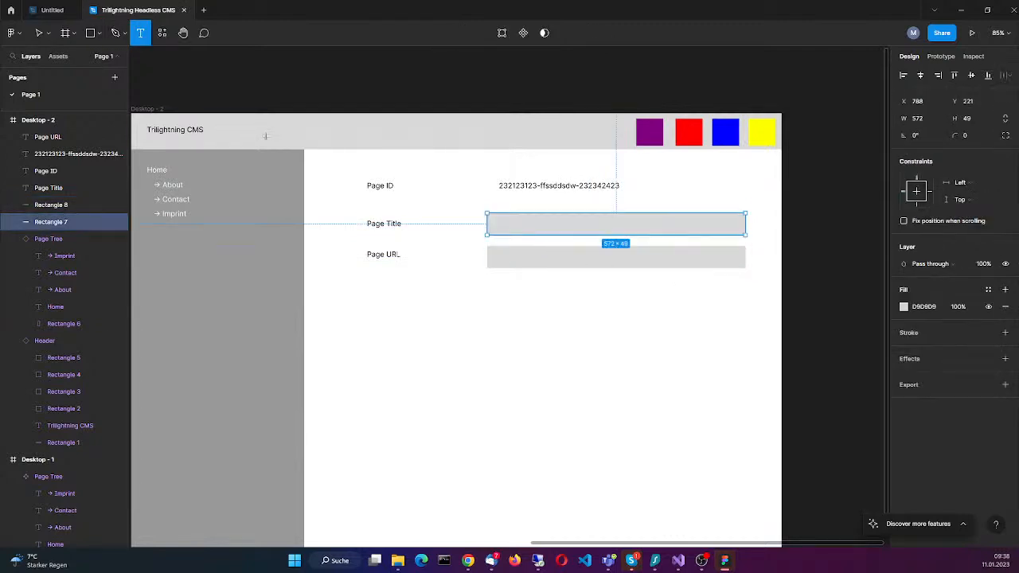
{"action": "left_click_drag", "start_coordinate": [500, 220], "coordinate": [641, 229]}
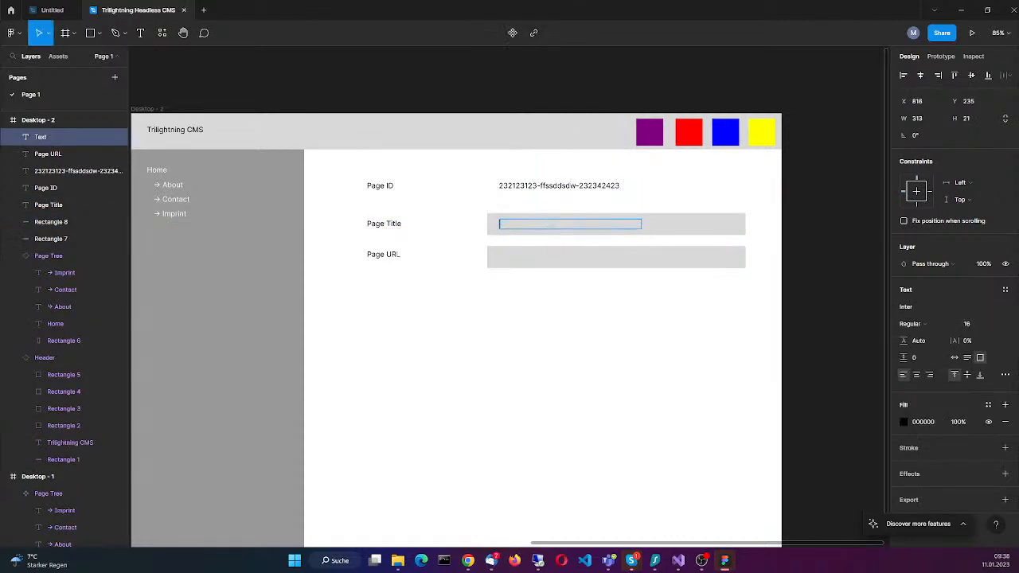
{"action": "type", "text": "Home"}
Step: Add the sample value "/home" in a text box about 128 × 26 inside the Page URL rectangle
{"action": "double_click", "coordinate": [566, 258]}
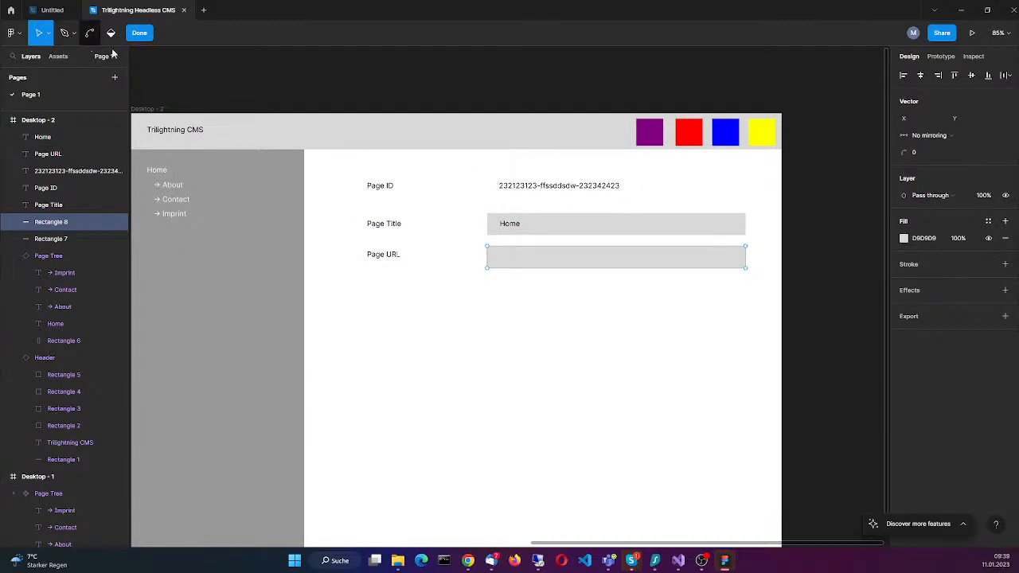
{"action": "key", "text": "Escape"}
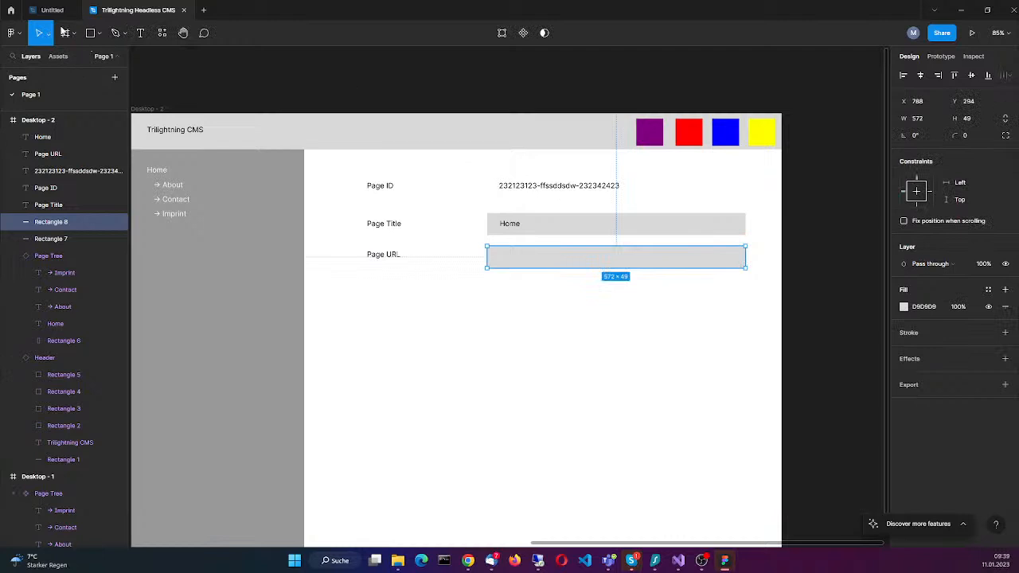
{"action": "left_click", "coordinate": [140, 33]}
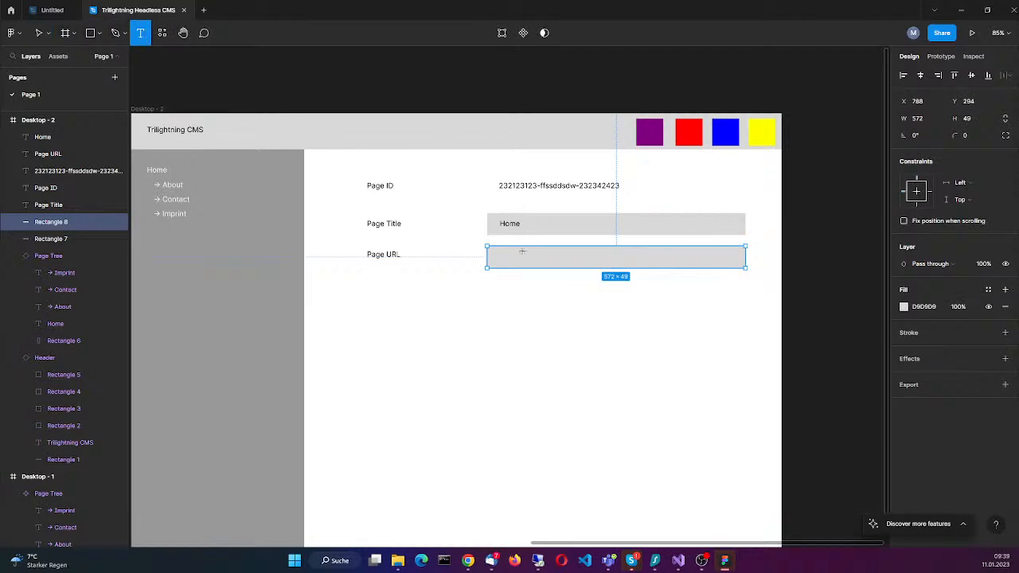
{"action": "left_click_drag", "start_coordinate": [500, 250], "coordinate": [553, 260]}
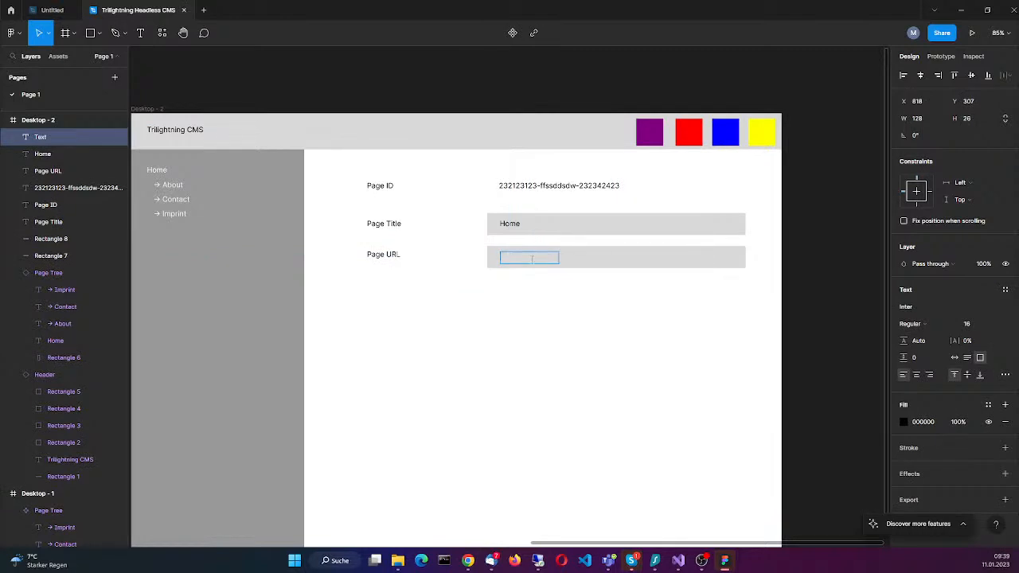
{"action": "type", "text": "/home"}
{"action": "key", "text": "Escape"}
Step: Shift the "/home" text slightly left to X 814 so it lines up with the sample page ID value
{"action": "left_click", "coordinate": [531, 265]}
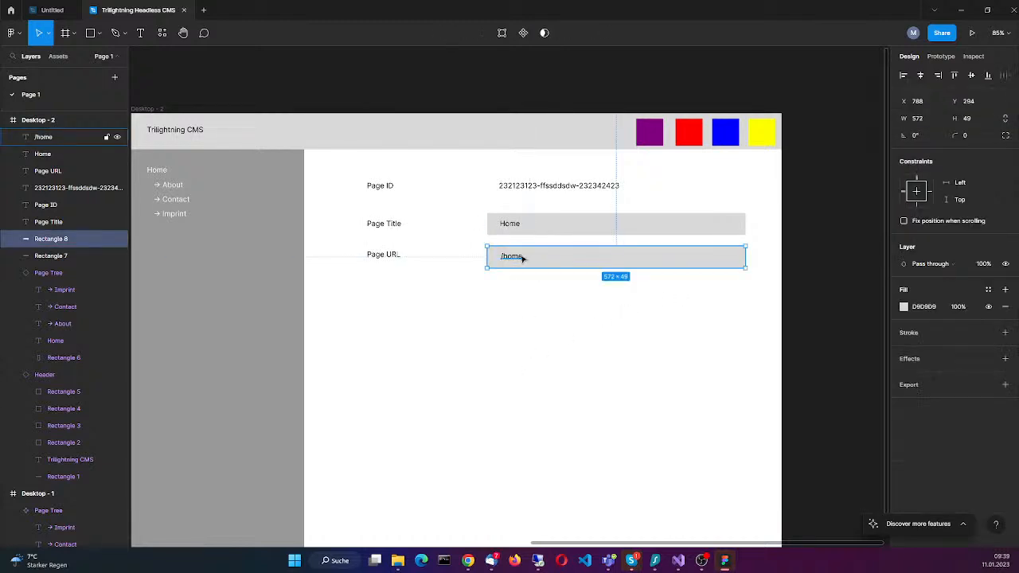
{"action": "double_click", "coordinate": [523, 258]}
{"action": "left_click", "coordinate": [596, 265]}
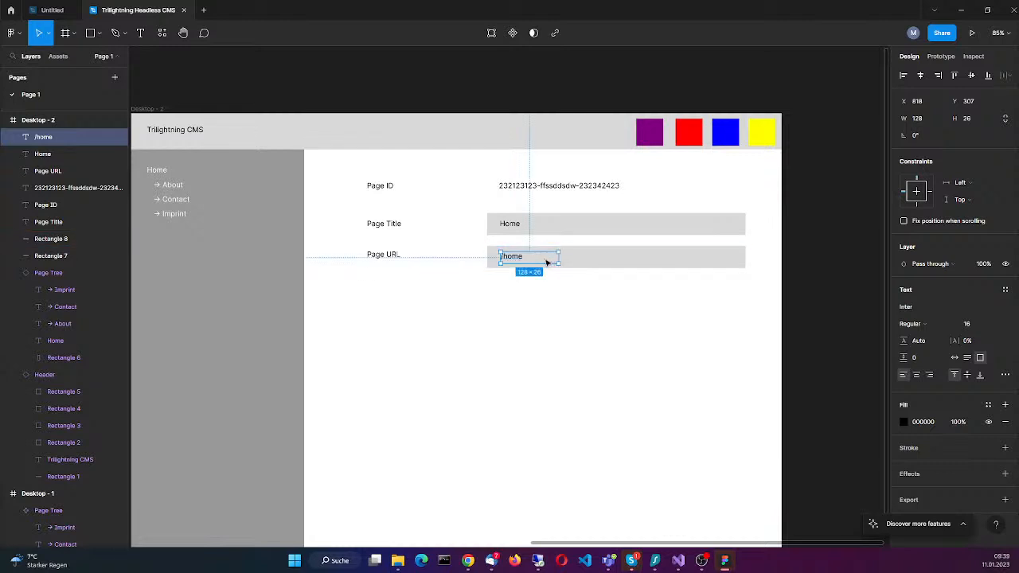
{"action": "left_click_drag", "start_coordinate": [547, 262], "coordinate": [543, 263]}
{"action": "left_click", "coordinate": [616, 327]}
Step: Turn all the form labels, sample values and both field rectangles in Desktop - 2 into a single component
{"action": "scroll", "coordinate": [542, 419], "scroll_direction": "down", "scroll_amount": 1}
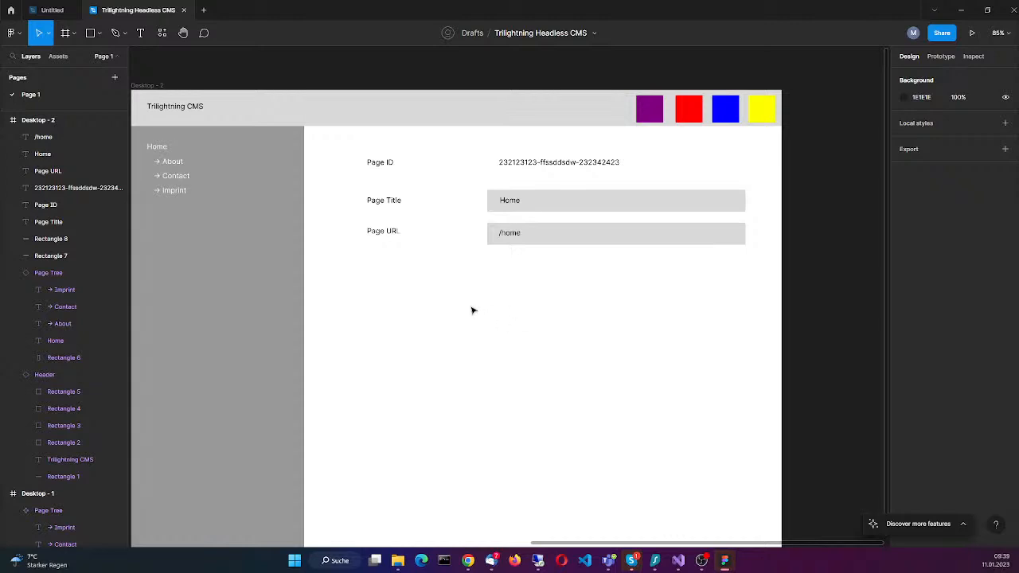
{"action": "scroll", "coordinate": [400, 316], "scroll_direction": "down", "scroll_amount": 4}
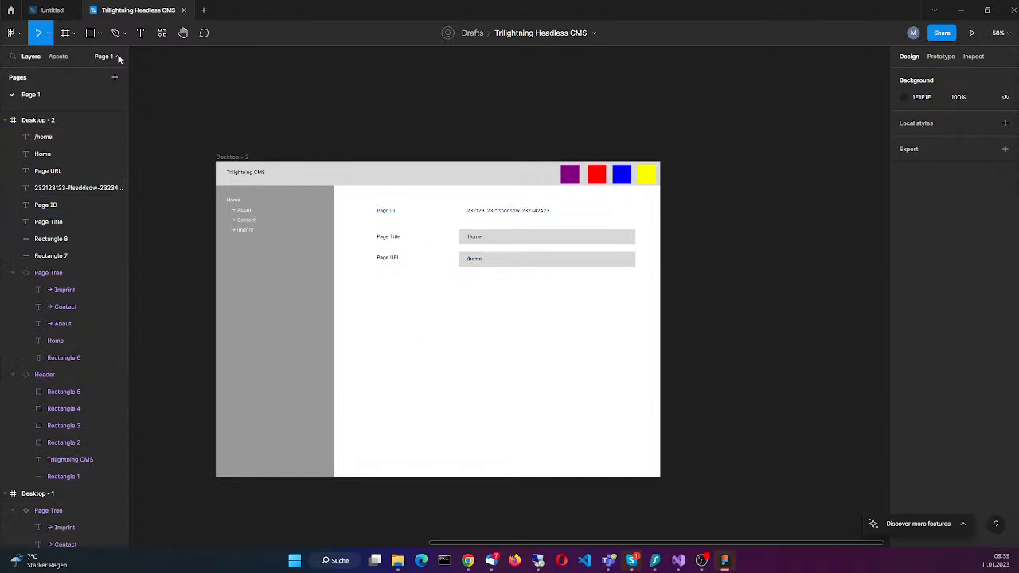
{"action": "left_click", "coordinate": [42, 136]}
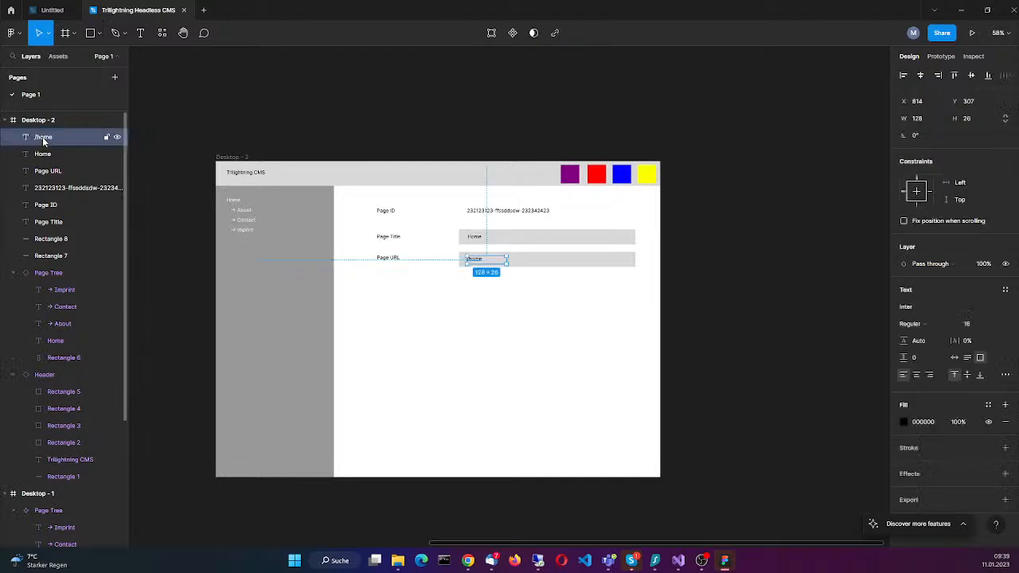
{"action": "left_click", "coordinate": [54, 258], "text": "shift"}
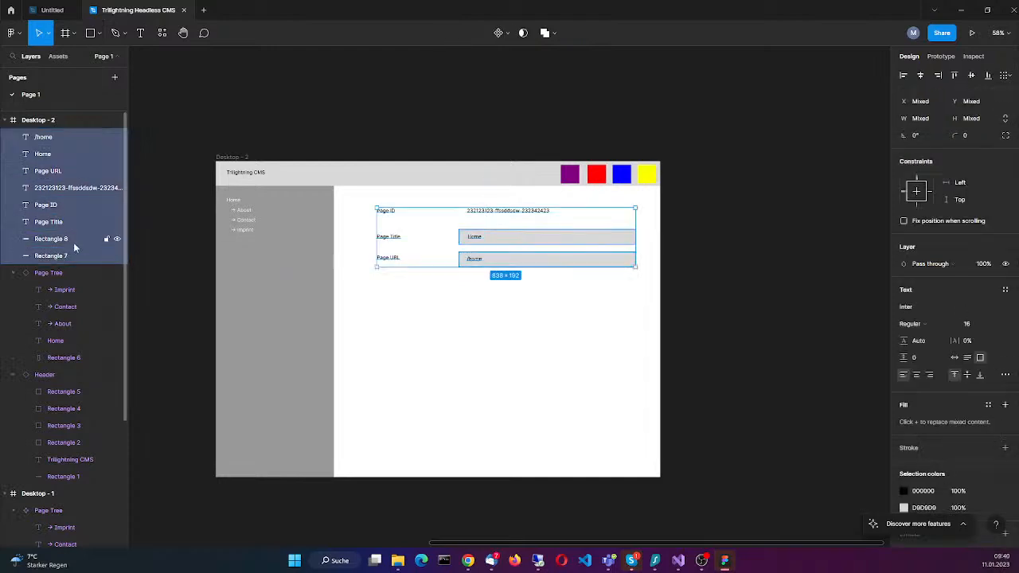
{"action": "right_click", "coordinate": [55, 131]}
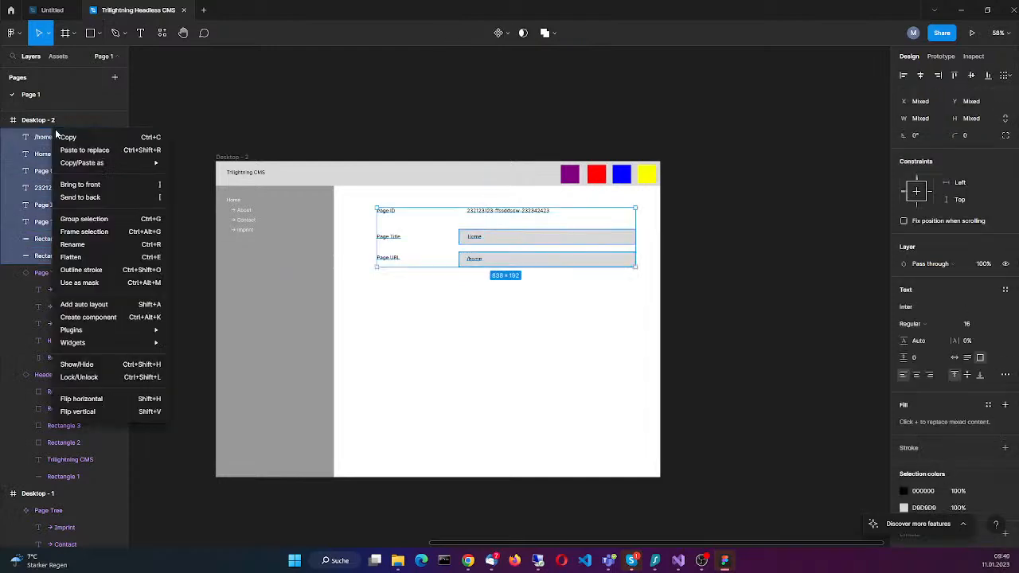
{"action": "left_click", "coordinate": [88, 316]}
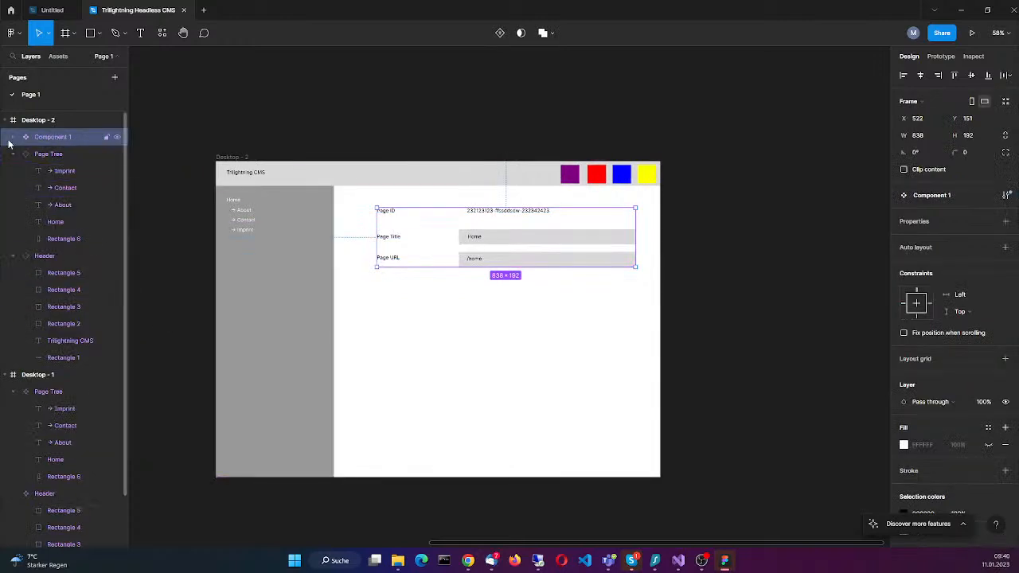
Step: Rename the new form component as "Page Form" and deselect it
{"action": "right_click", "coordinate": [40, 140]}
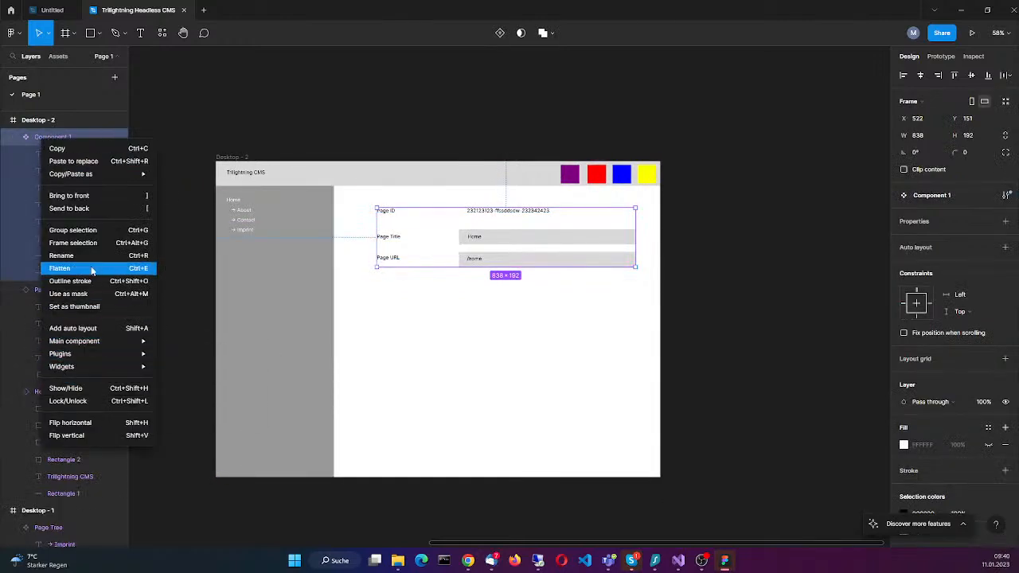
{"action": "left_click", "coordinate": [292, 313]}
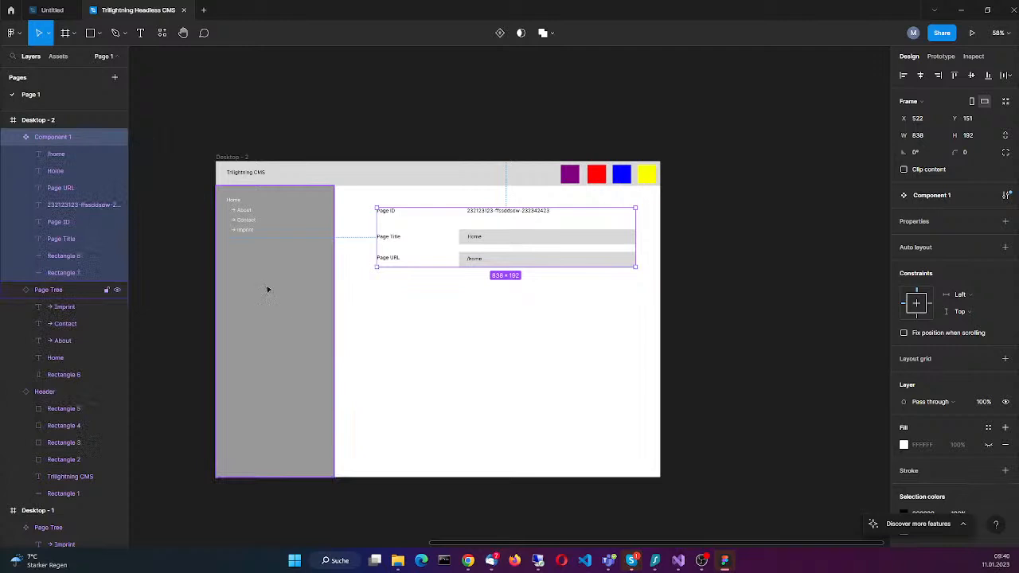
{"action": "right_click", "coordinate": [61, 132]}
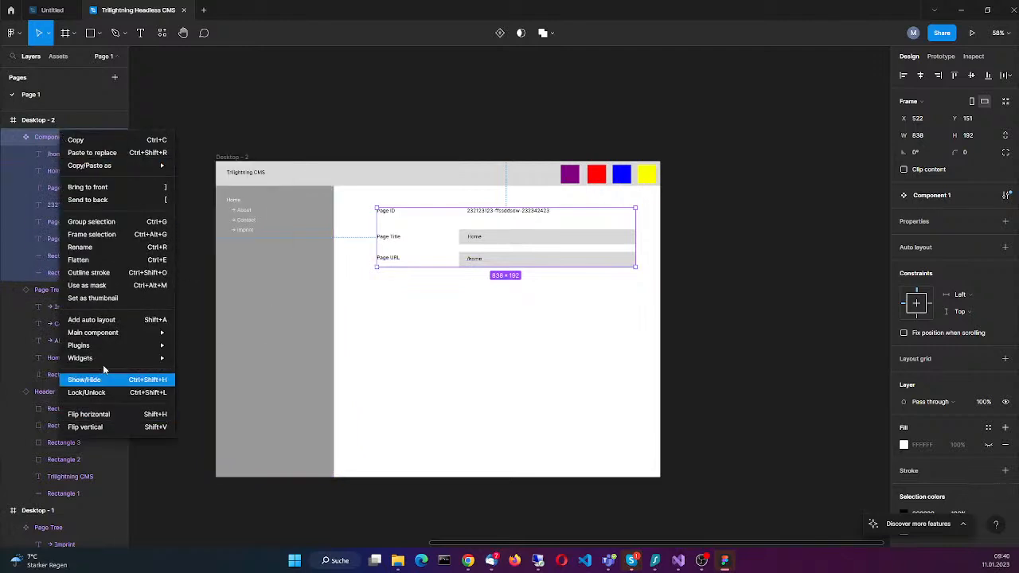
{"action": "left_click", "coordinate": [95, 248]}
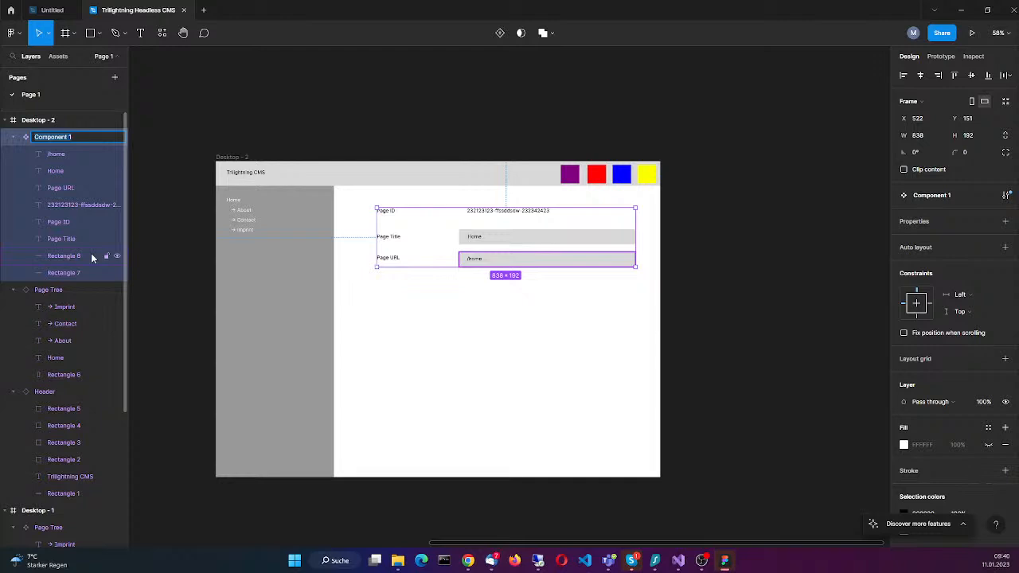
{"action": "type", "text": "Page Form"}
{"action": "key", "text": "Return"}
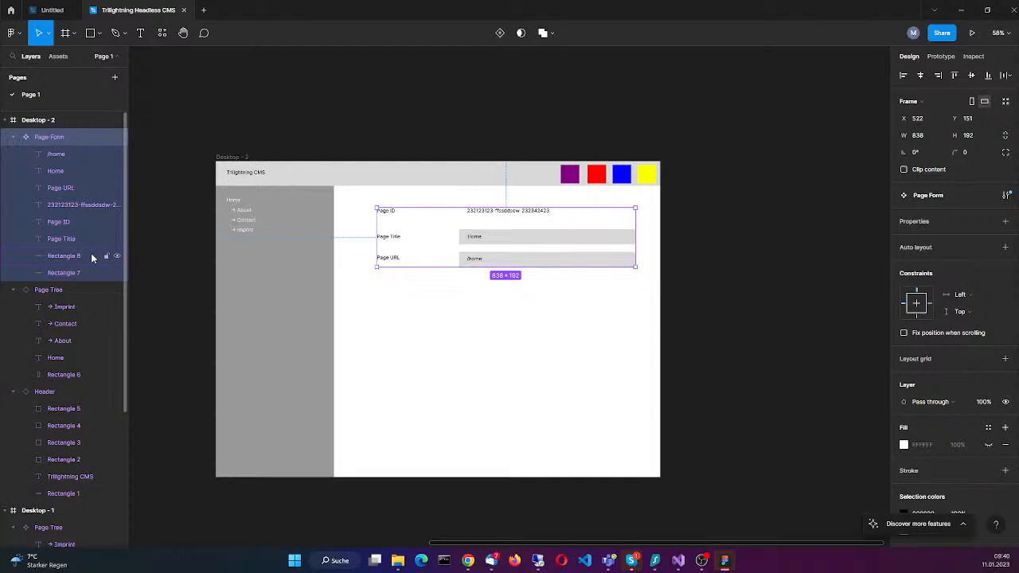
{"action": "left_click", "coordinate": [820, 338]}
Step: Present the prototype from Desktop - 1 and switch briefly to full screen and back
{"action": "scroll", "coordinate": [512, 327], "scroll_direction": "down", "scroll_amount": 3}
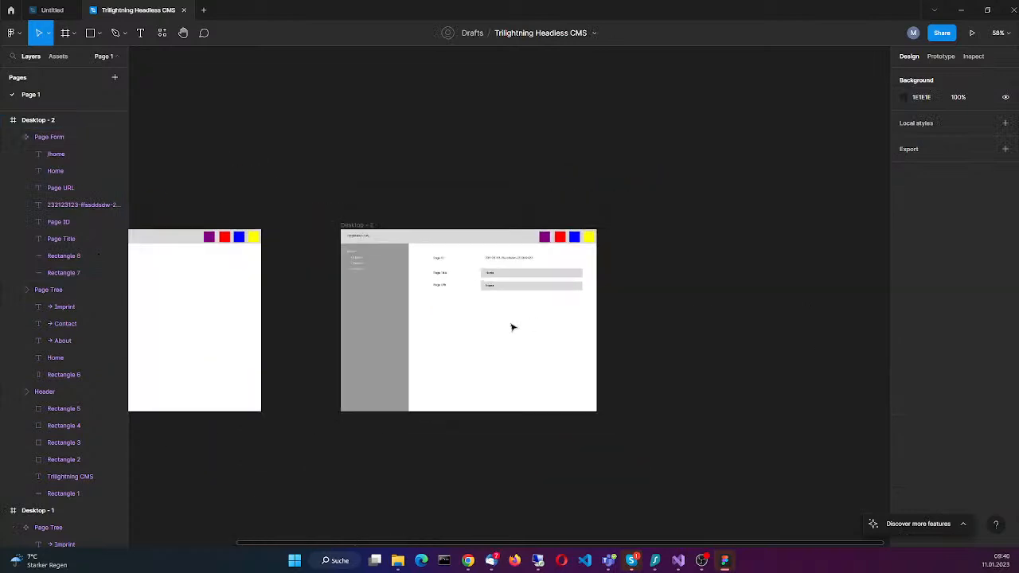
{"action": "scroll", "coordinate": [512, 327], "scroll_direction": "down", "scroll_amount": 4}
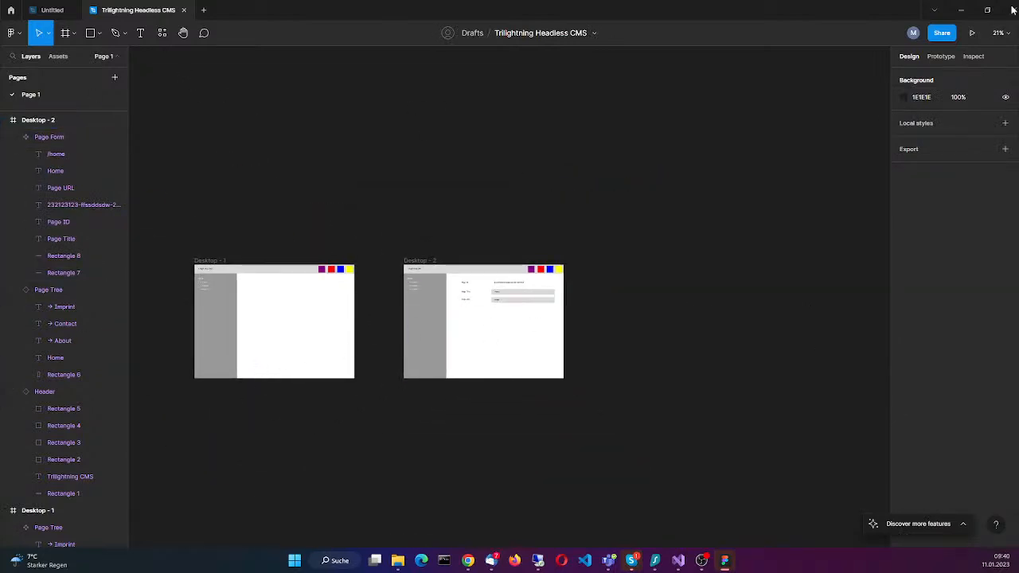
{"action": "left_click", "coordinate": [972, 33]}
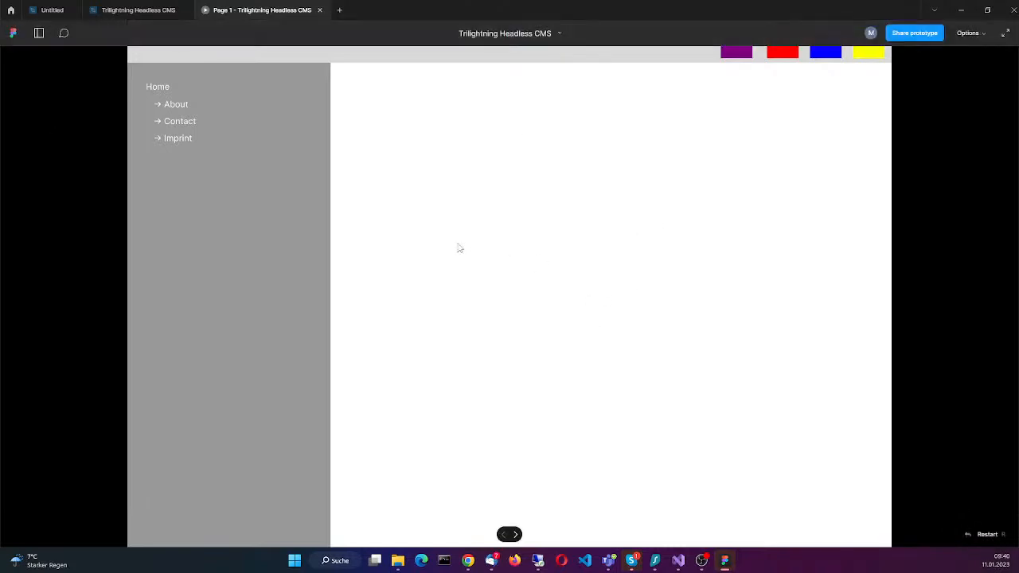
{"action": "left_click", "coordinate": [1005, 36]}
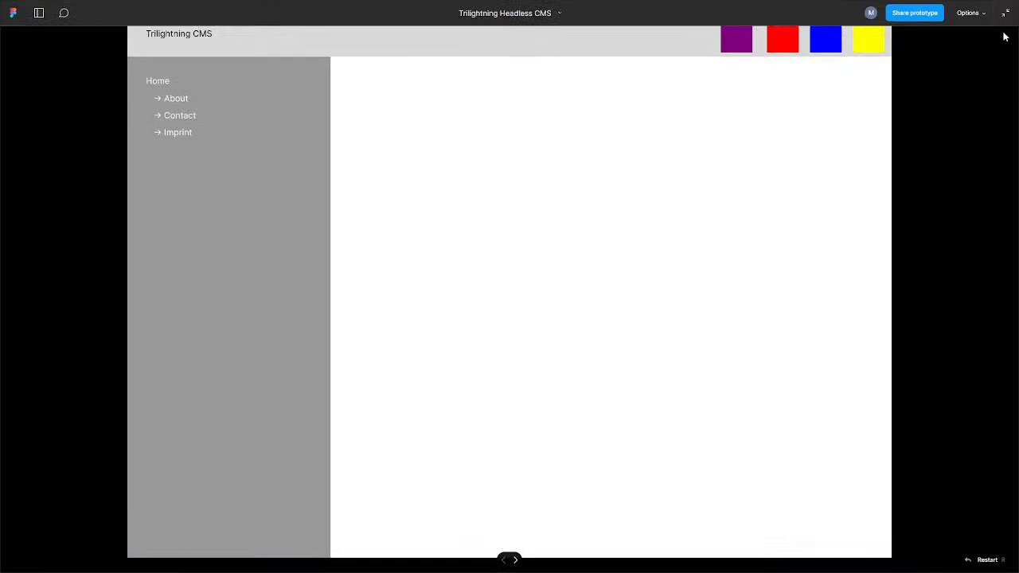
{"action": "left_click", "coordinate": [1005, 11]}
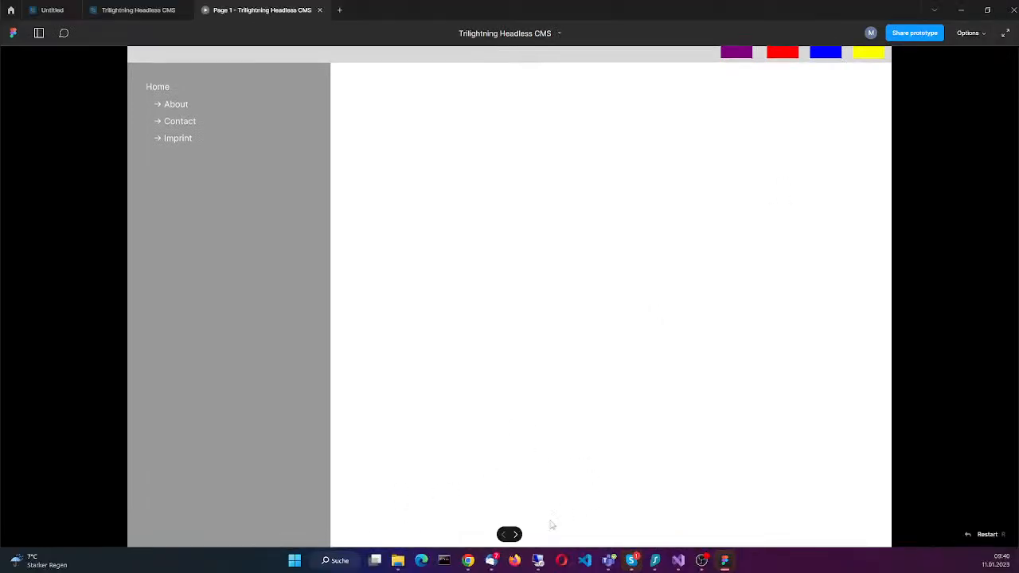
Step: Step back and forth between the two prototype screens, test the Home link in the page tree, and return to the design file
{"action": "left_click", "coordinate": [516, 536]}
{"action": "left_click", "coordinate": [504, 535]}
{"action": "left_click", "coordinate": [516, 535]}
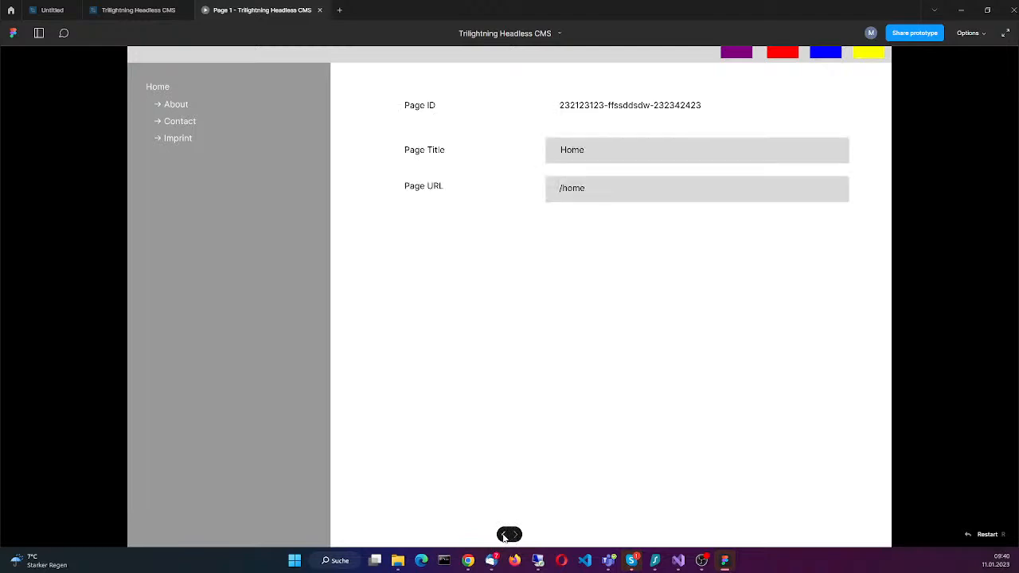
{"action": "left_click", "coordinate": [503, 535]}
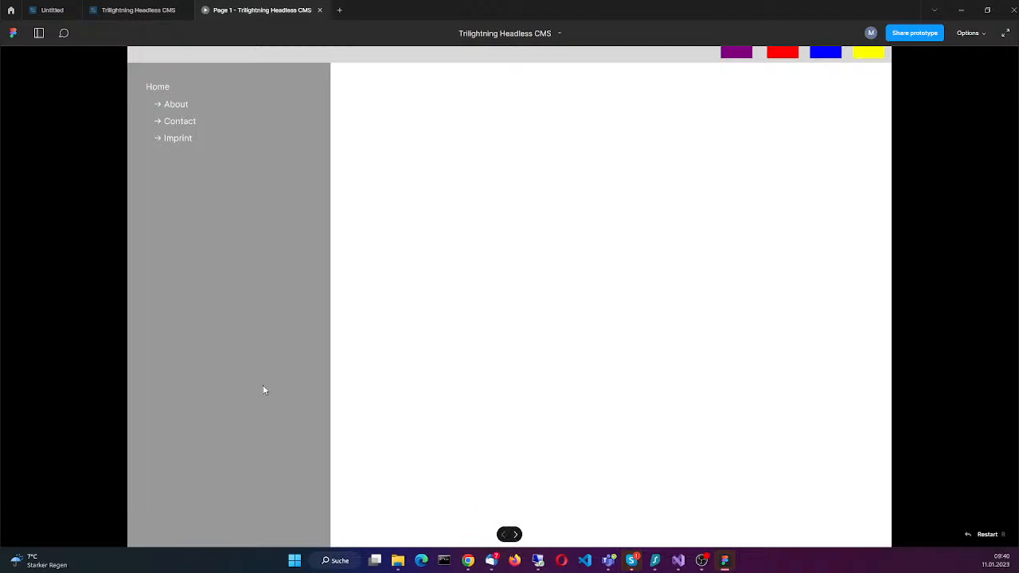
{"action": "left_click", "coordinate": [163, 90]}
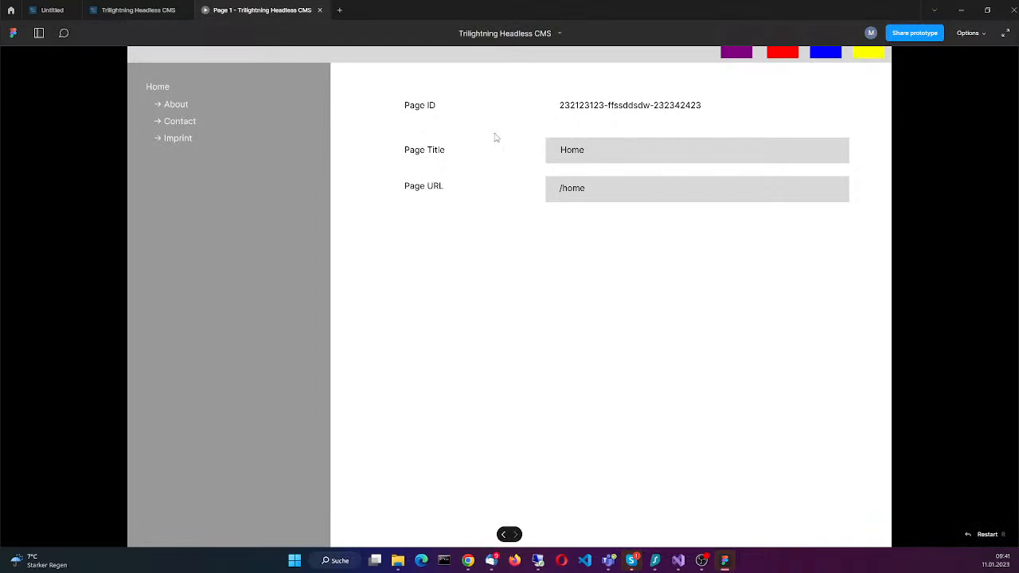
{"action": "left_click", "coordinate": [133, 6]}
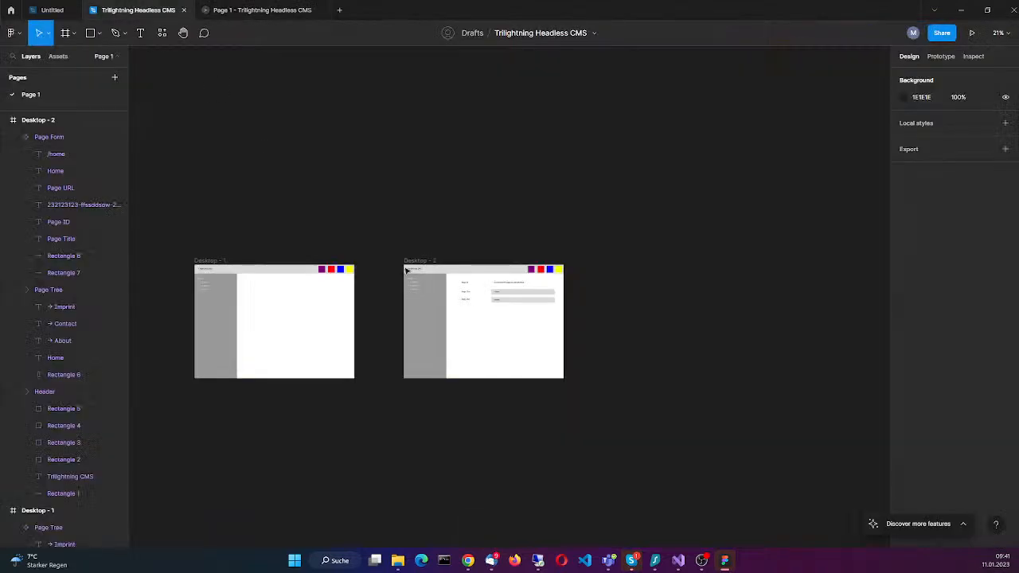
{"action": "left_click", "coordinate": [423, 267]}
{"action": "scroll", "coordinate": [450, 335], "scroll_direction": "up", "scroll_amount": 6}
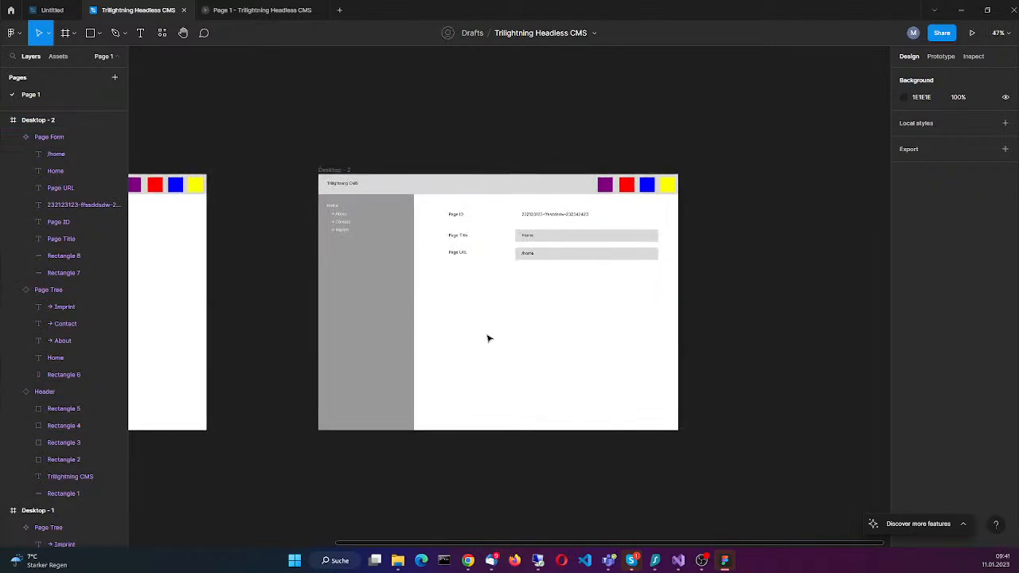
{"action": "scroll", "coordinate": [489, 338], "scroll_direction": "down", "scroll_amount": 2}
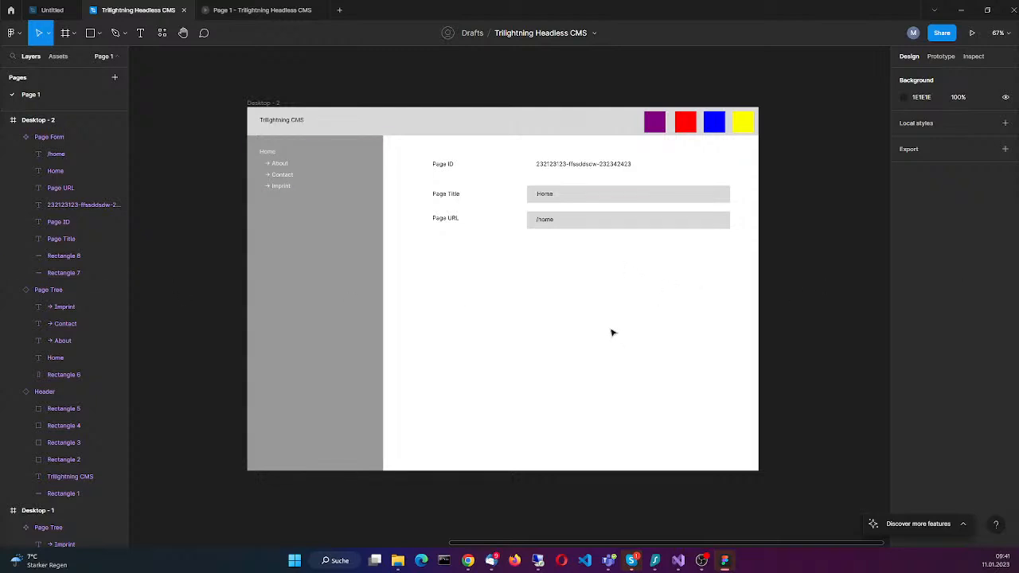
{"action": "scroll", "coordinate": [603, 359], "scroll_direction": "down", "scroll_amount": 5}
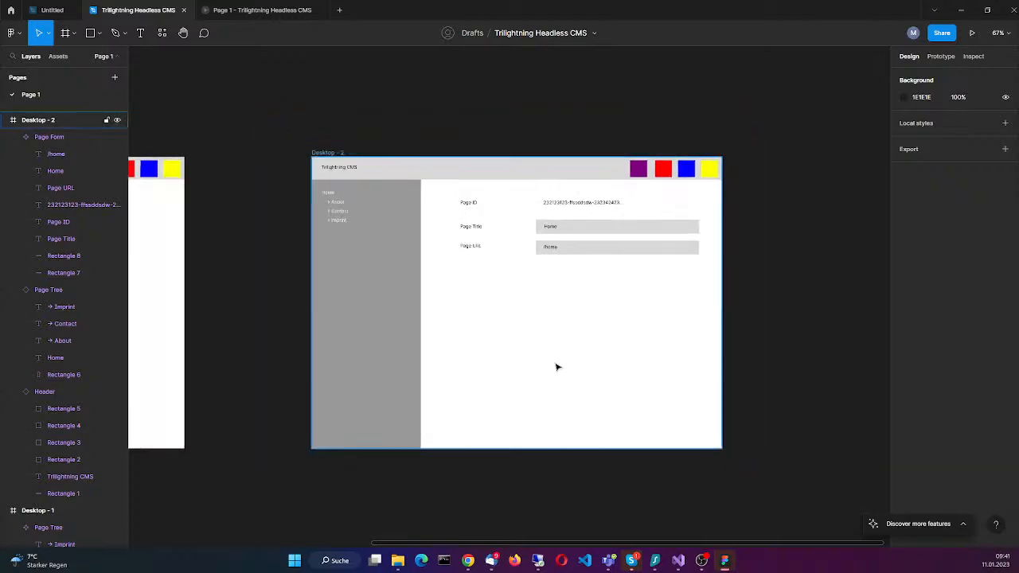
{"action": "scroll", "coordinate": [796, 348], "scroll_direction": "left", "scroll_amount": 5}
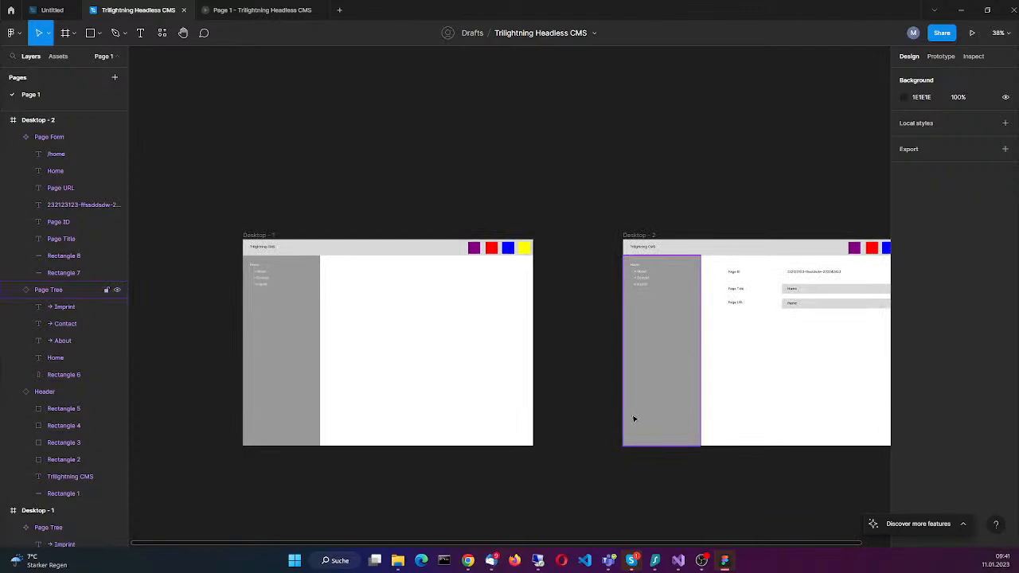
{"action": "left_click_drag", "start_coordinate": [587, 403], "coordinate": [507, 431]}
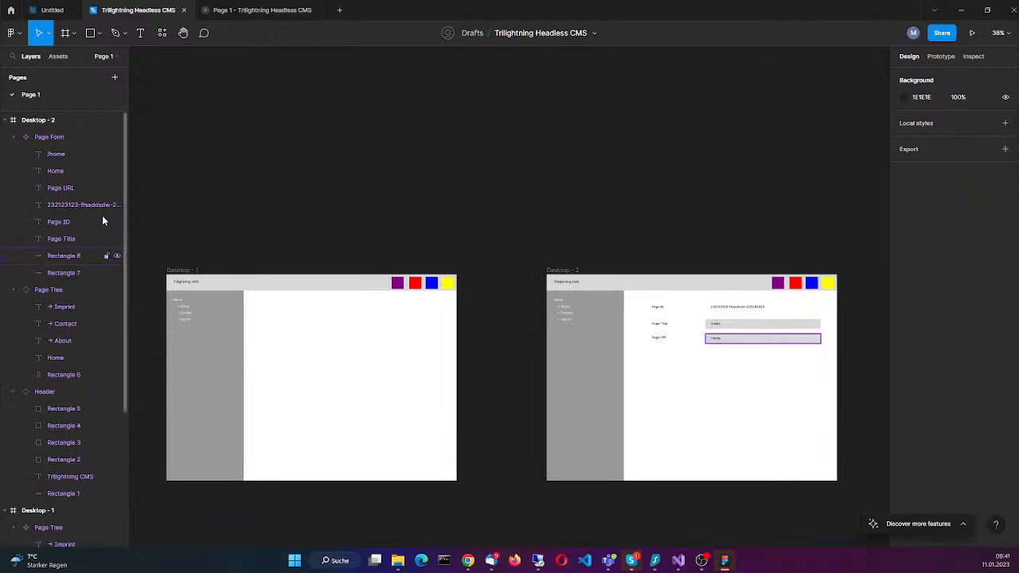
{"action": "left_click_drag", "start_coordinate": [605, 205], "coordinate": [639, 150]}
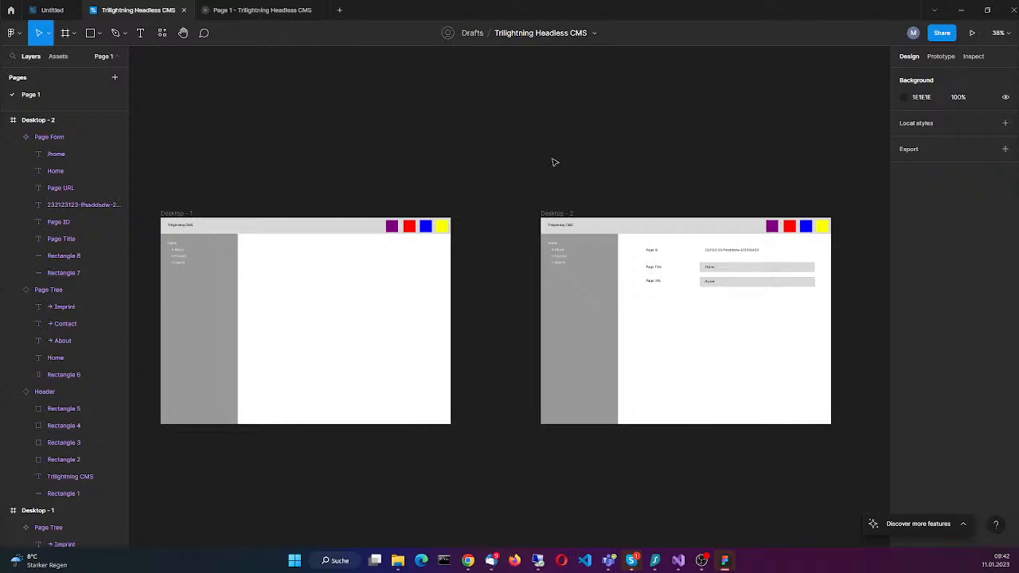
{"action": "left_click", "coordinate": [664, 280]}
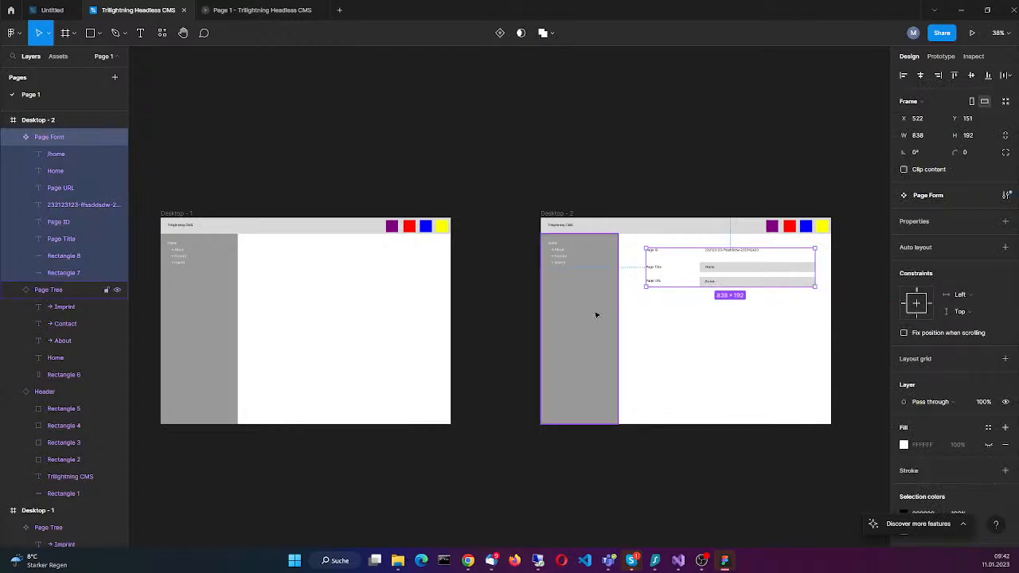
{"action": "left_click", "coordinate": [666, 230]}
{"action": "key", "text": "Escape"}
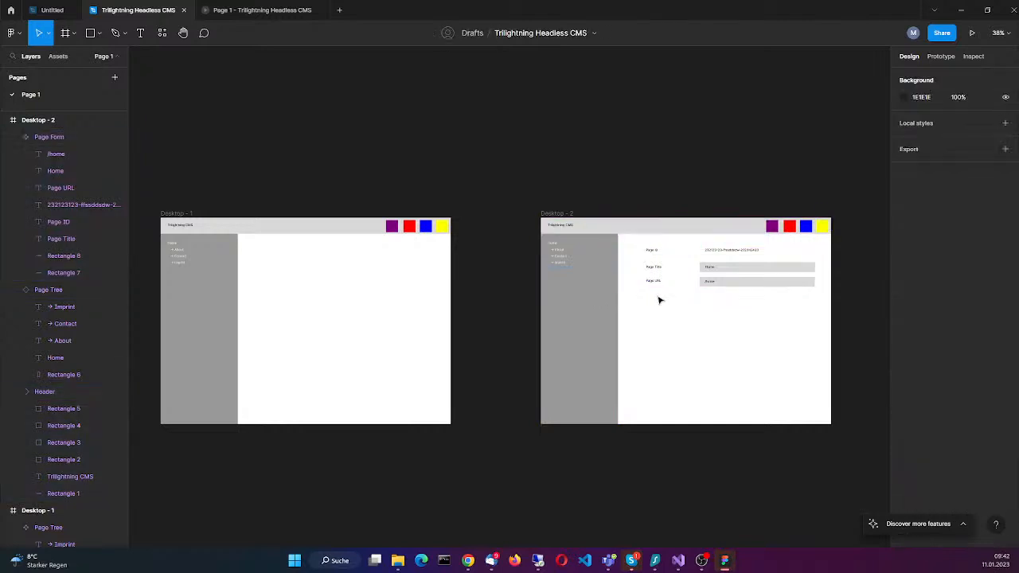